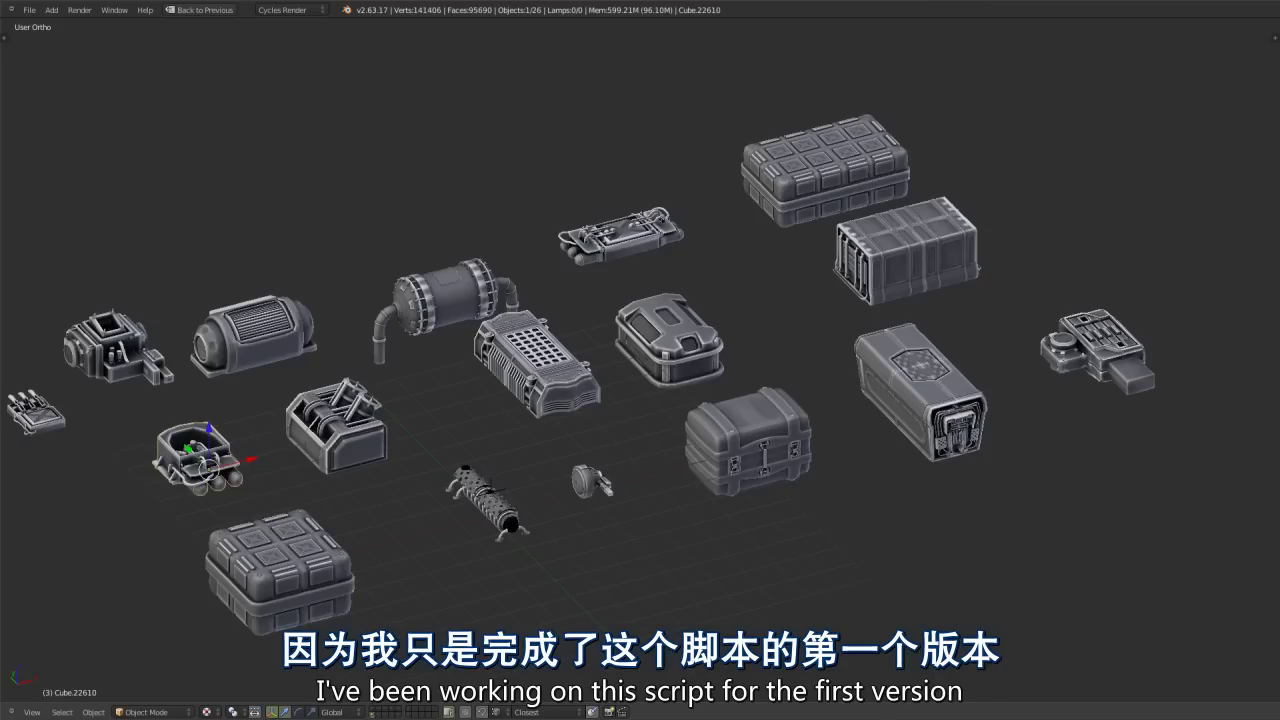
# Step: Bring up the batch-bake test scene with the stepped cone, block and monkey head
pyautogui.press('2')
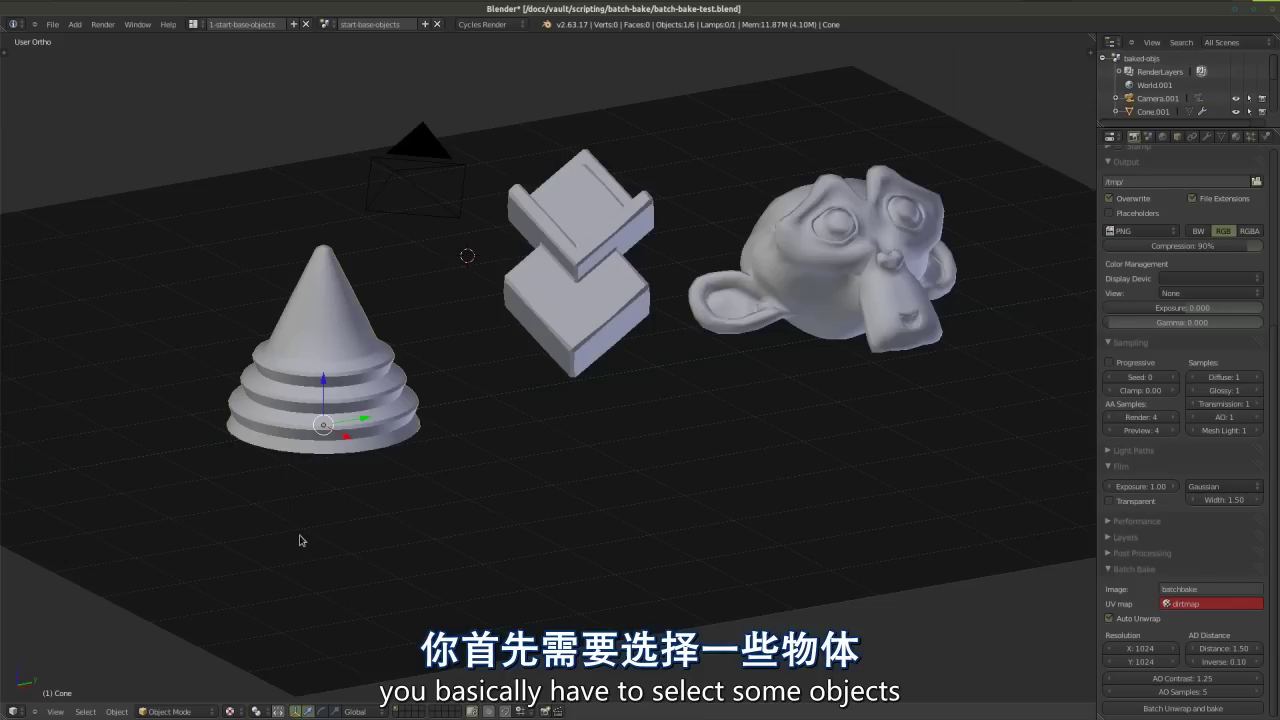
# Step: Add the block and monkey head to the selection and switch to the 2-baked-objs layout
pyautogui.keyDown('shift'); pyautogui.rightClick(554, 213); pyautogui.keyUp('shift')
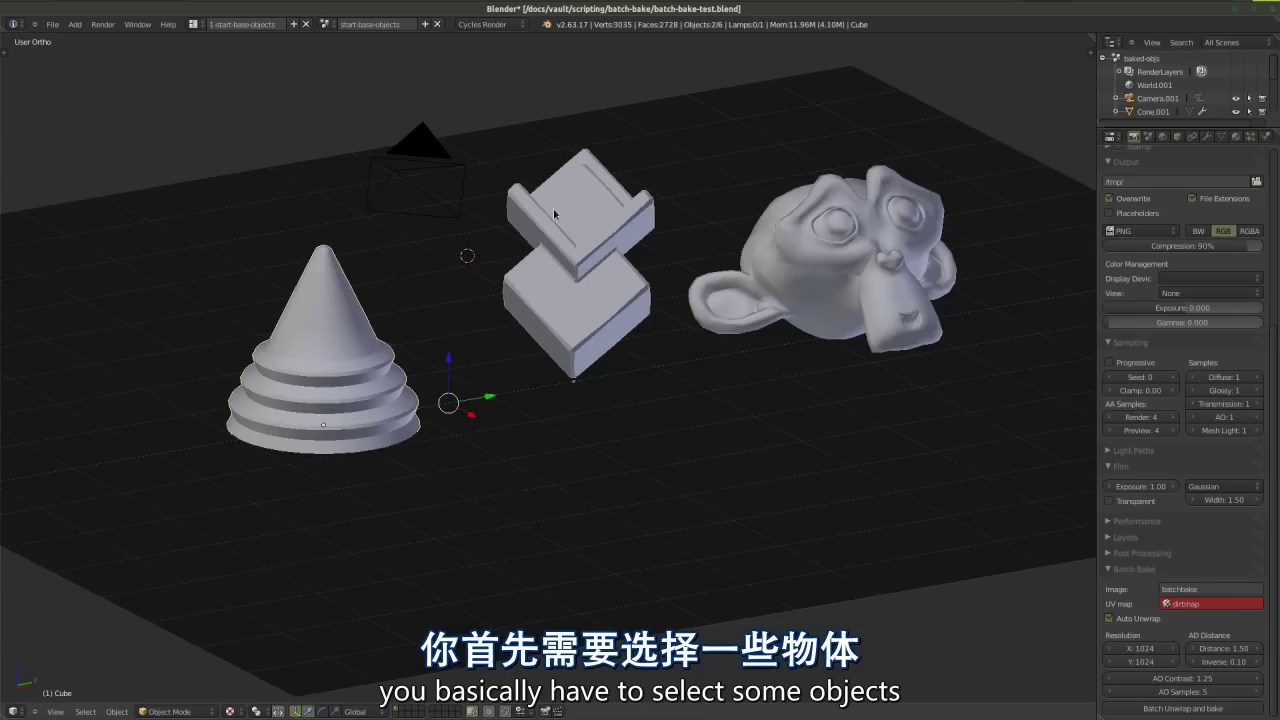
pyautogui.keyDown('shift'); pyautogui.rightClick(825, 237); pyautogui.keyUp('shift')
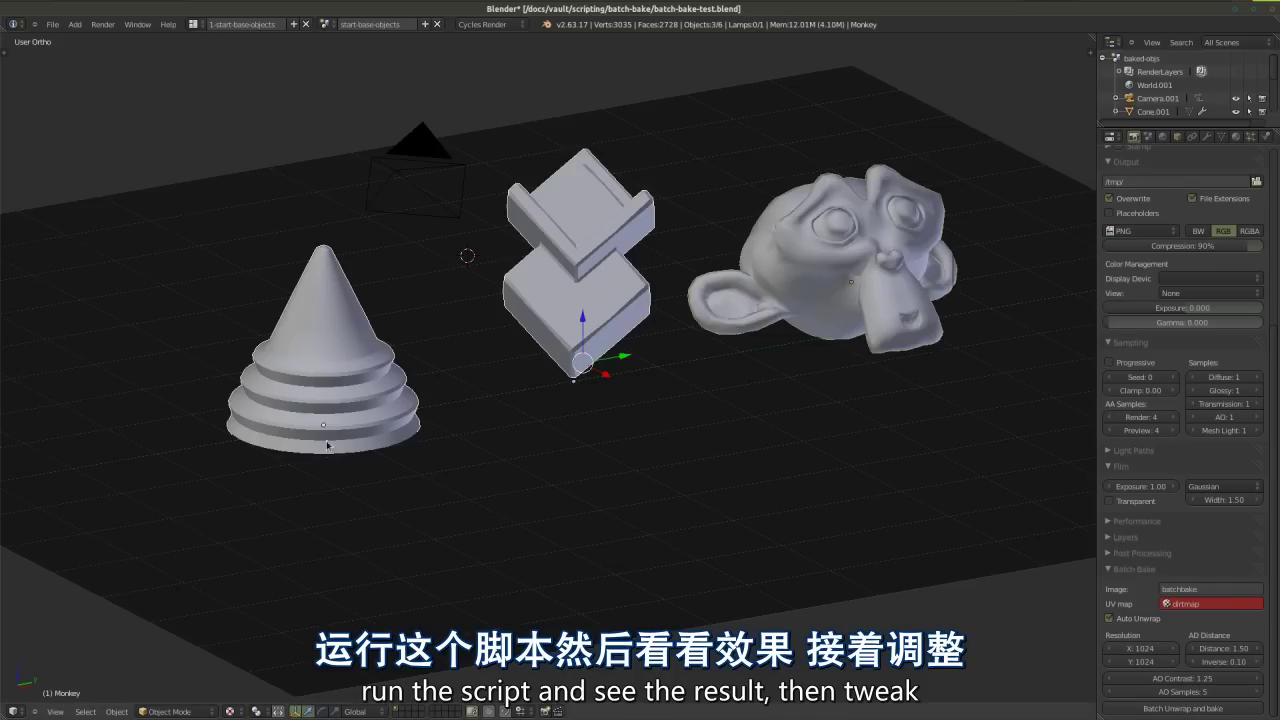
pyautogui.click(193, 24)
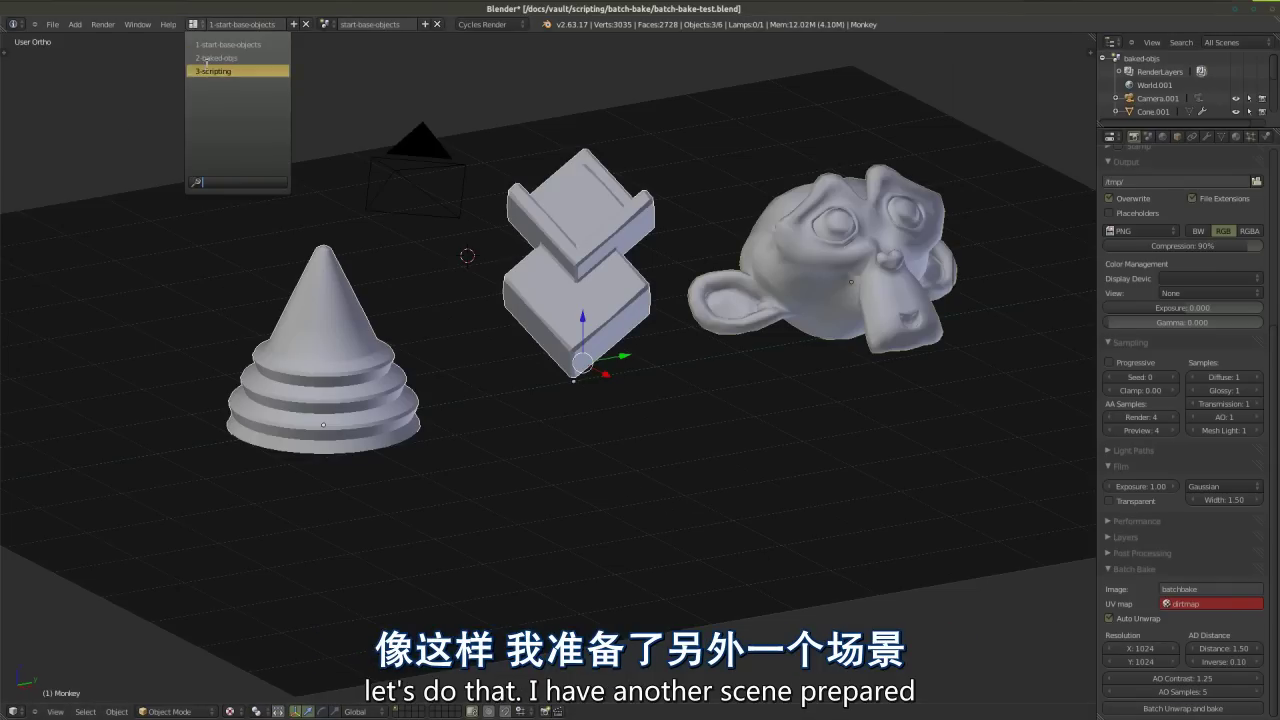
pyautogui.click(210, 58)
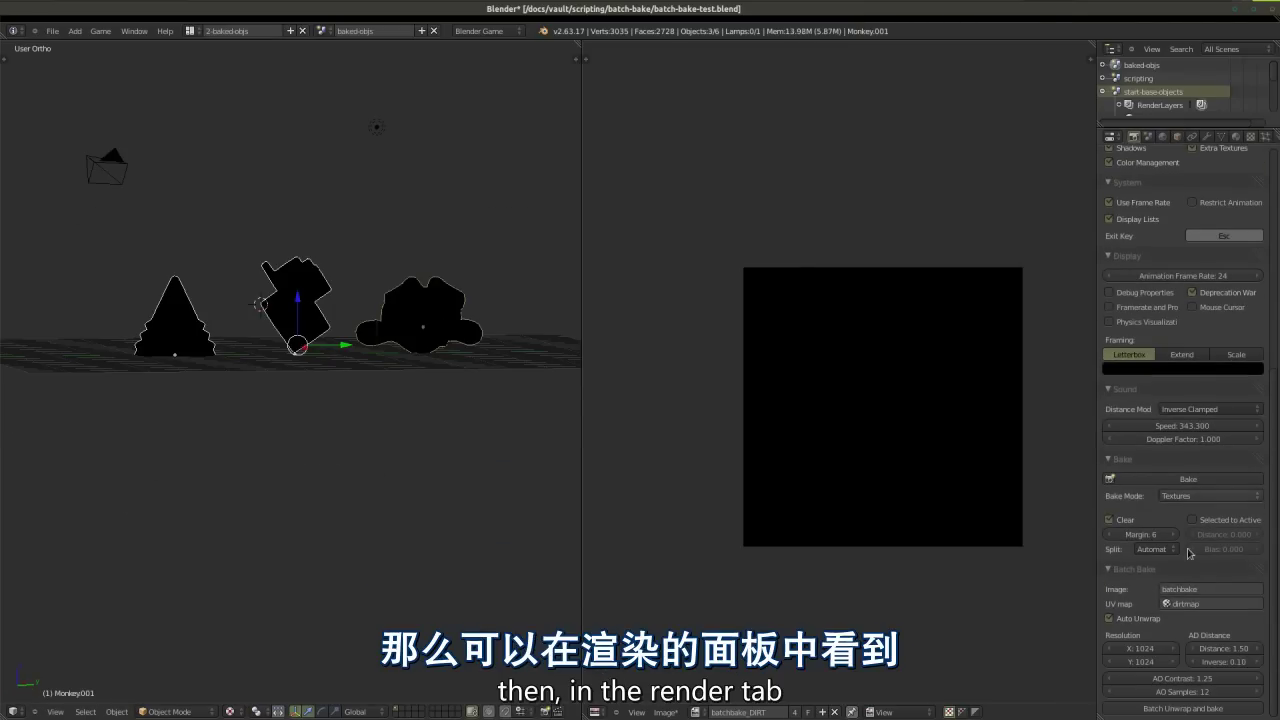
# Step: Batch unwrap and bake one dirt map for the cone, block and monkey, then orbit to inspect it
pyautogui.click(1155, 709)
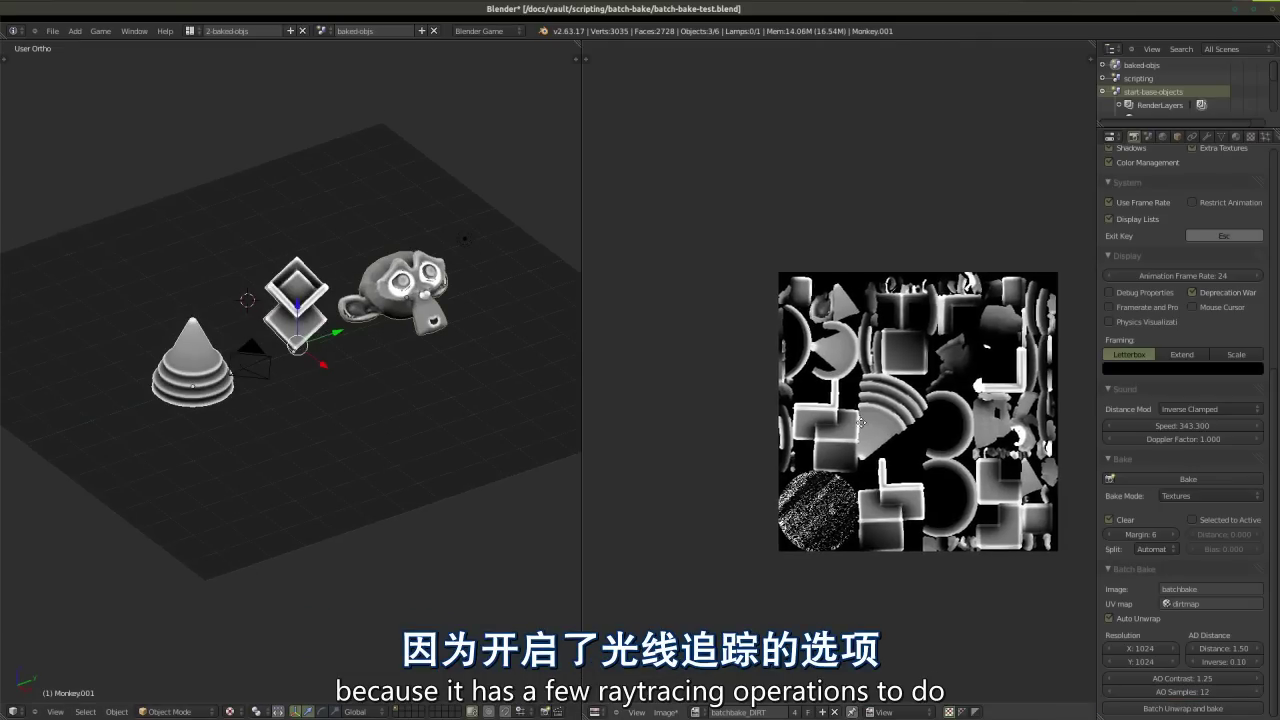
pyautogui.moveTo(378, 337); pyautogui.dragTo(411, 320, button='middle')
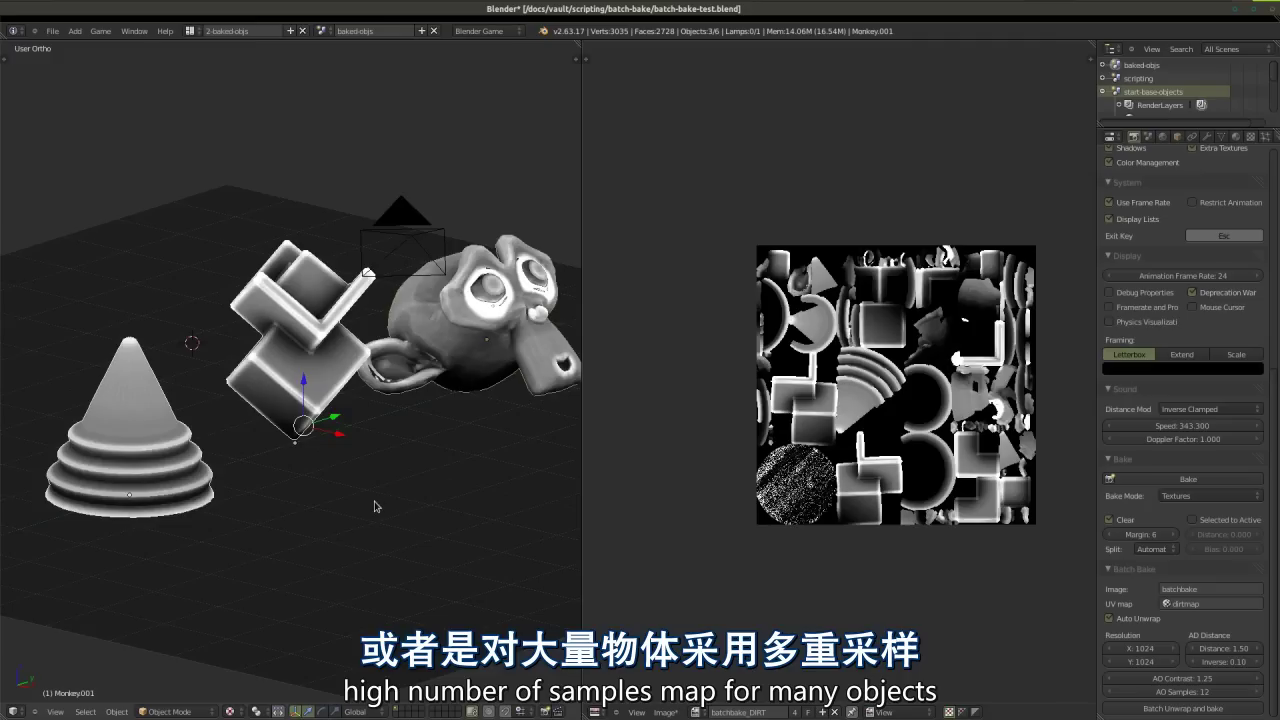
pyautogui.moveTo(375, 506); pyautogui.dragTo(380, 509, button='middle')
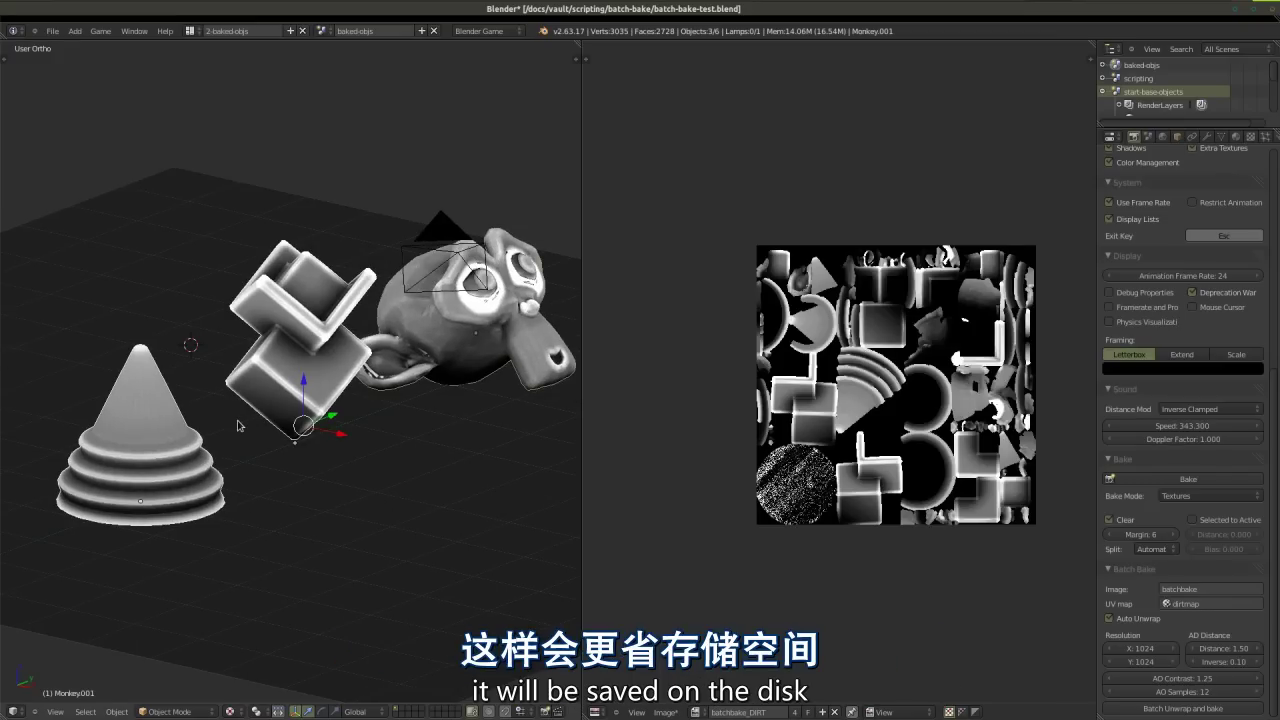
pyautogui.press('Right')
pyautogui.press('Right')
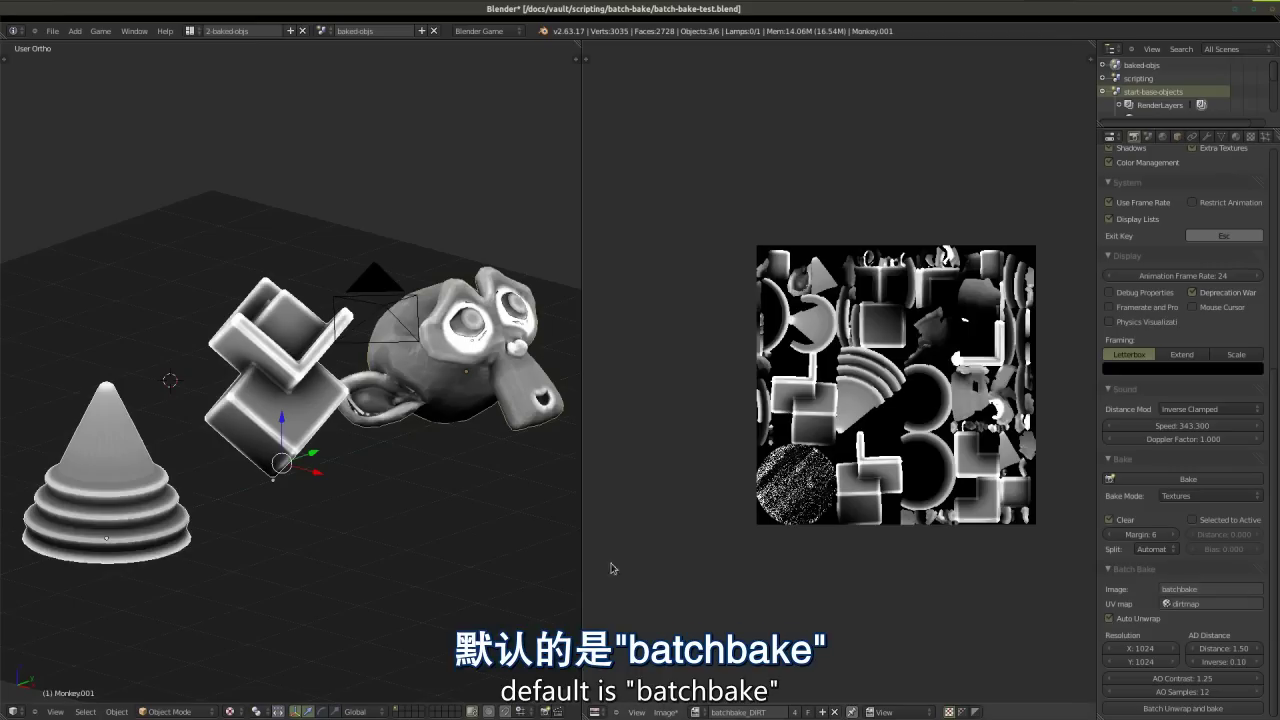
# Step: Rename the Batch Bake output image to kit1
pyautogui.click(1207, 589)
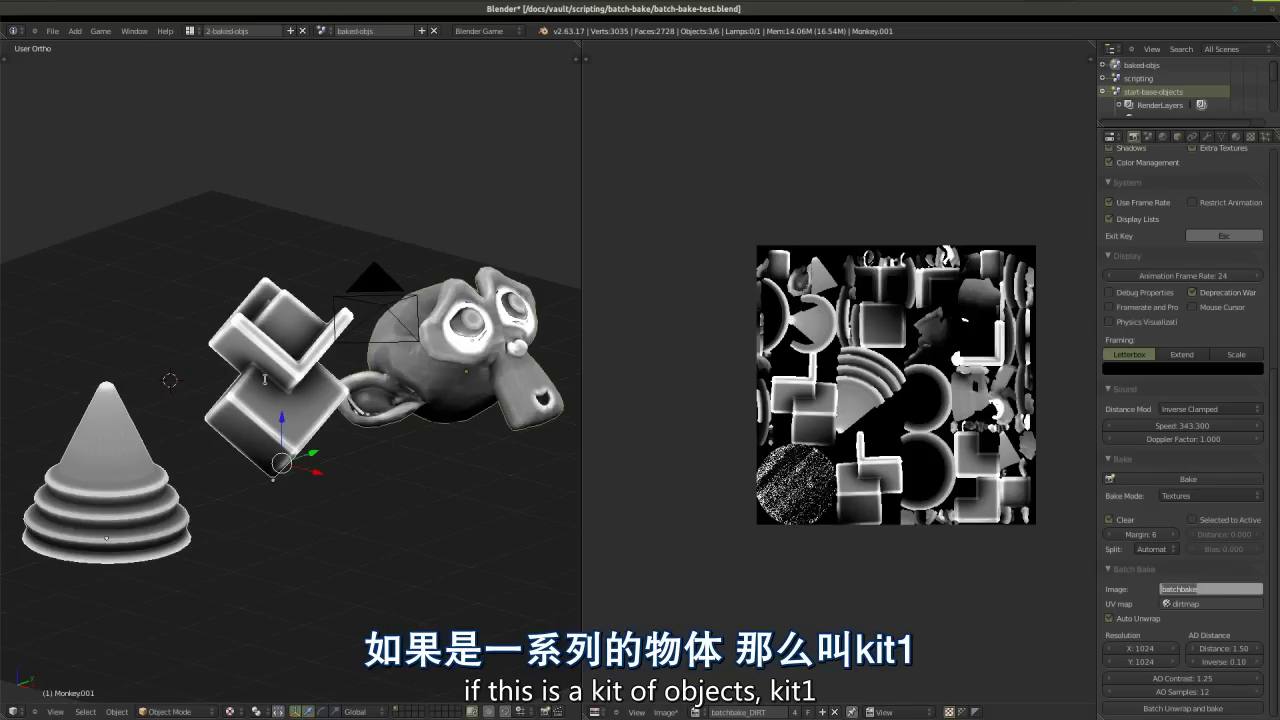
pyautogui.write('kit1')
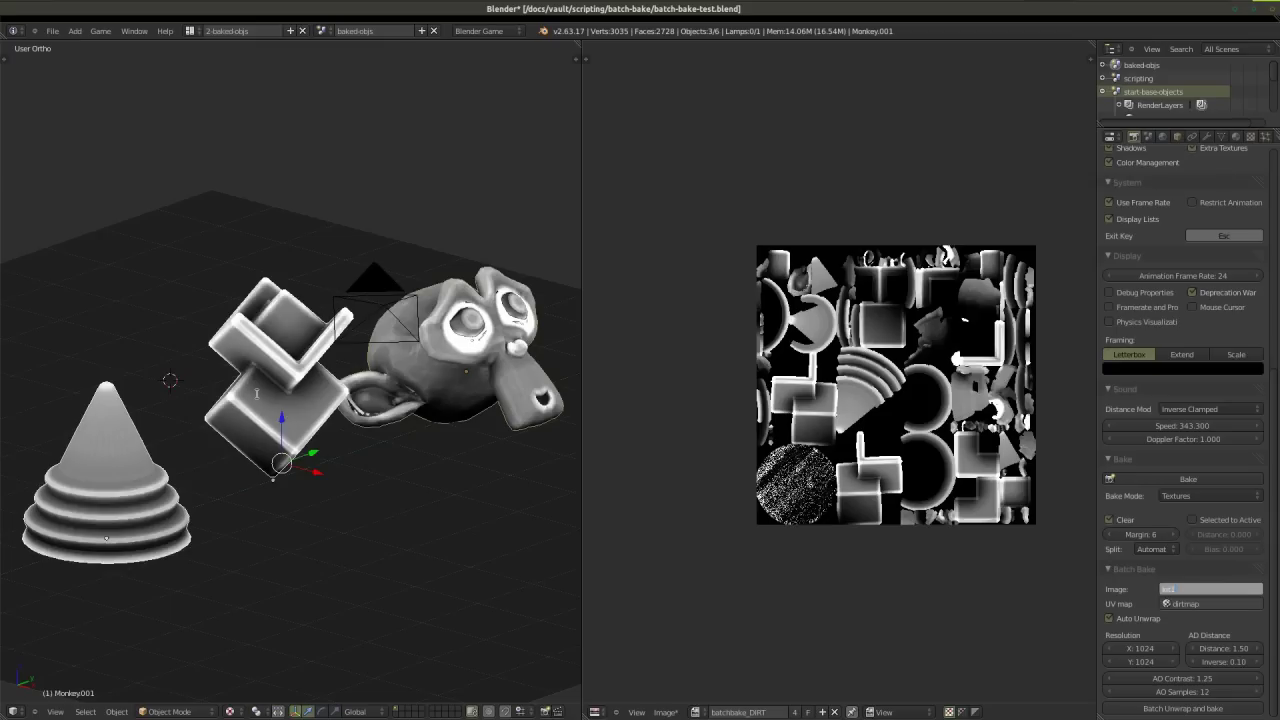
pyautogui.press('Return')
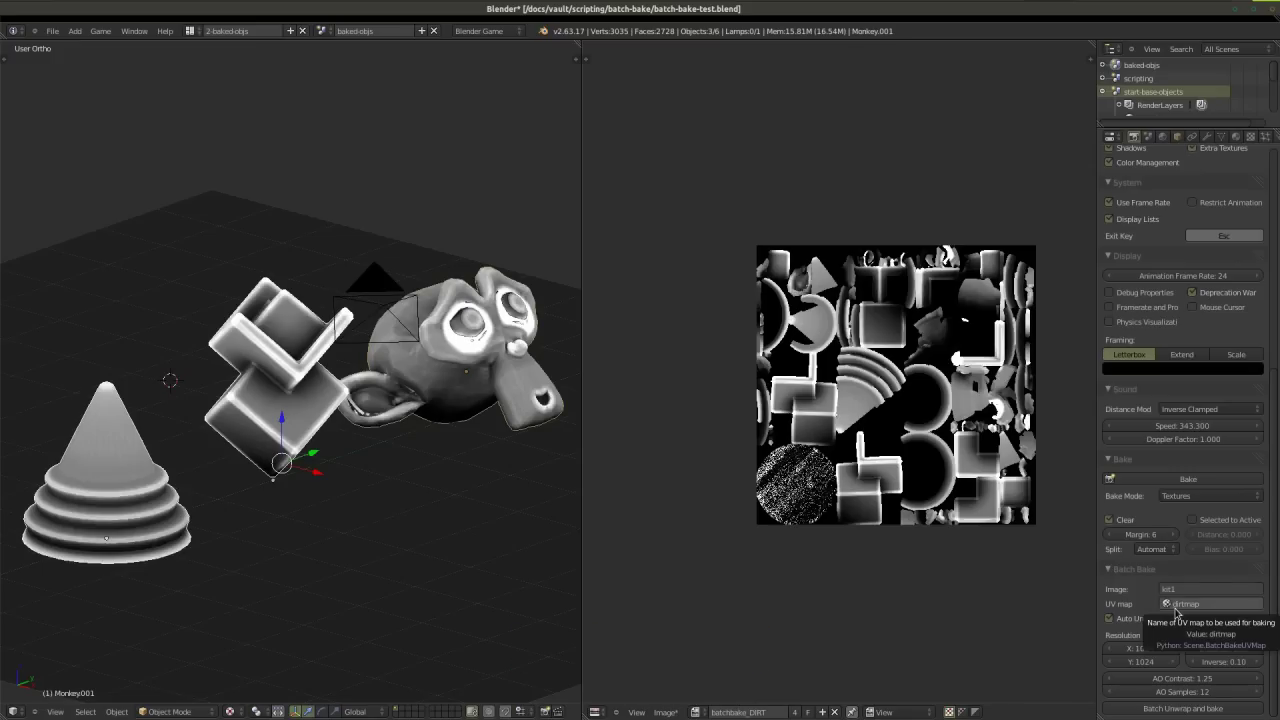
# Step: Switch to the 1-start-base-objects layout and orbit over the unbaked test objects
pyautogui.click(190, 31)
pyautogui.click(225, 52)
pyautogui.moveTo(435, 477)
pyautogui.mouseDown(button='middle')
pyautogui.moveTo(536, 383)
pyautogui.moveTo(451, 458)
pyautogui.moveTo(438, 489)
pyautogui.mouseUp(button='middle')
pyautogui.moveTo(283, 627); pyautogui.dragTo(292, 599, button='middle')
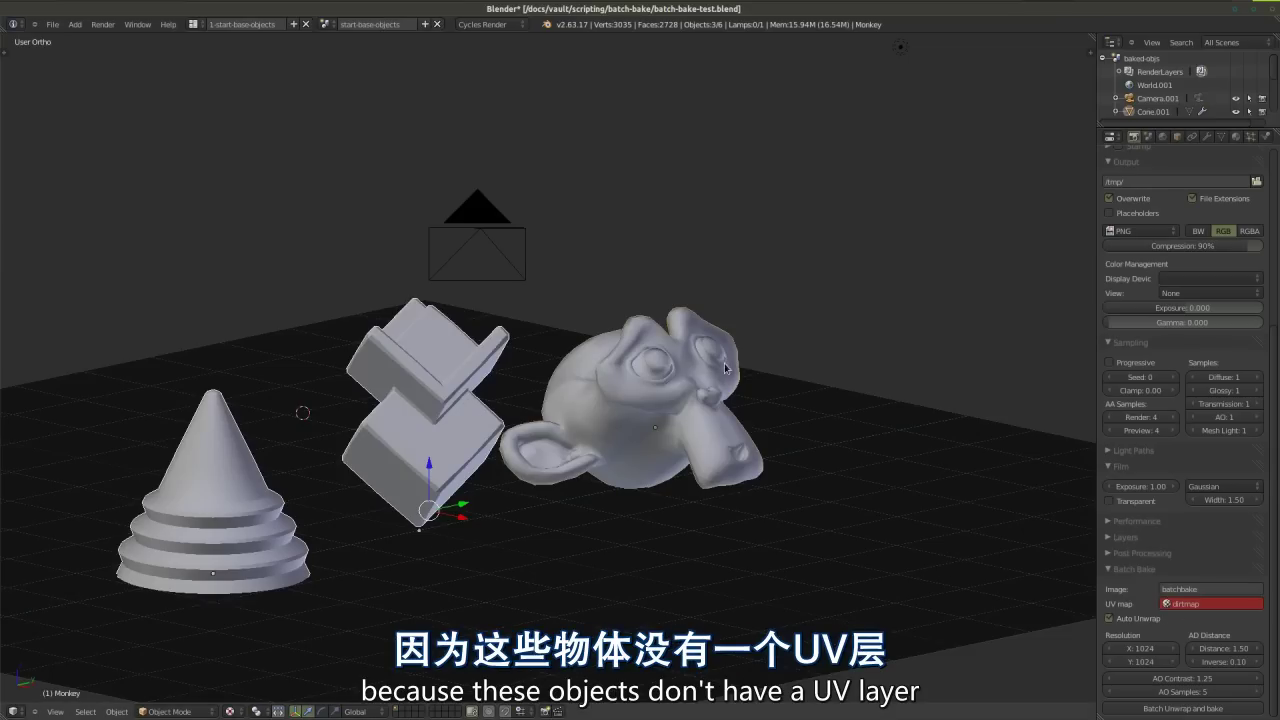
pyautogui.click(1179, 137)
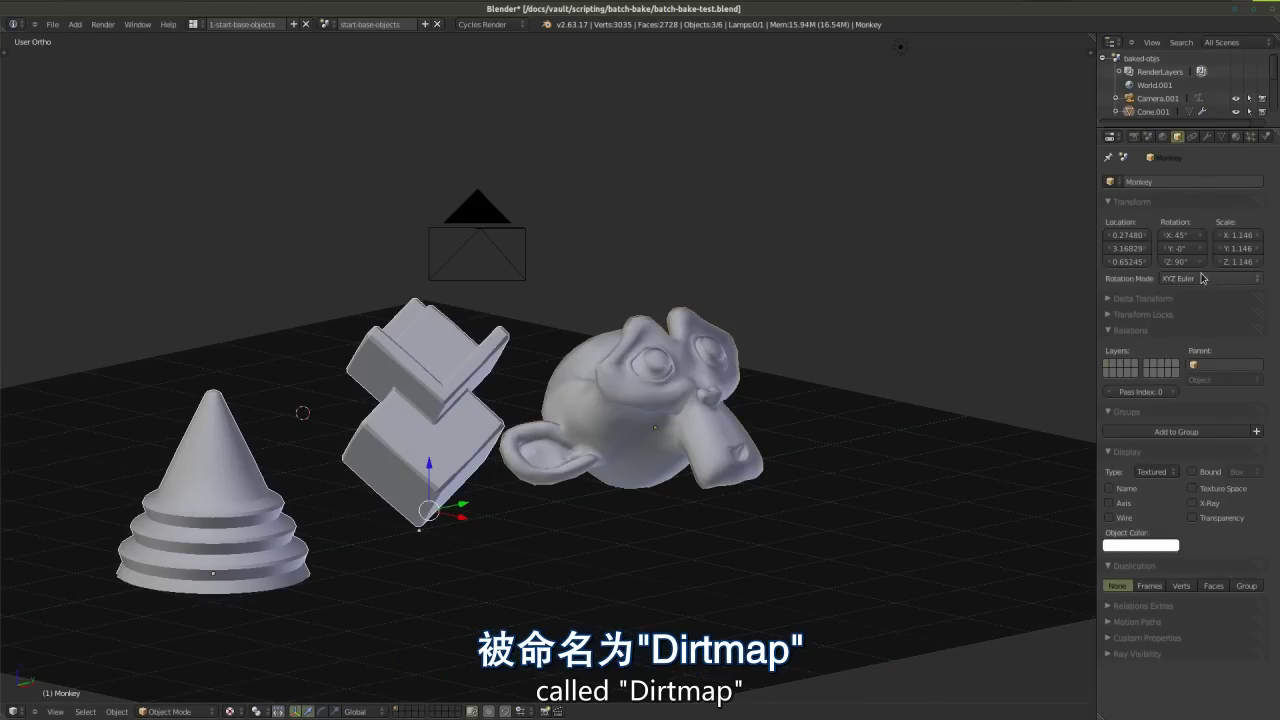
pyautogui.click(1221, 137)
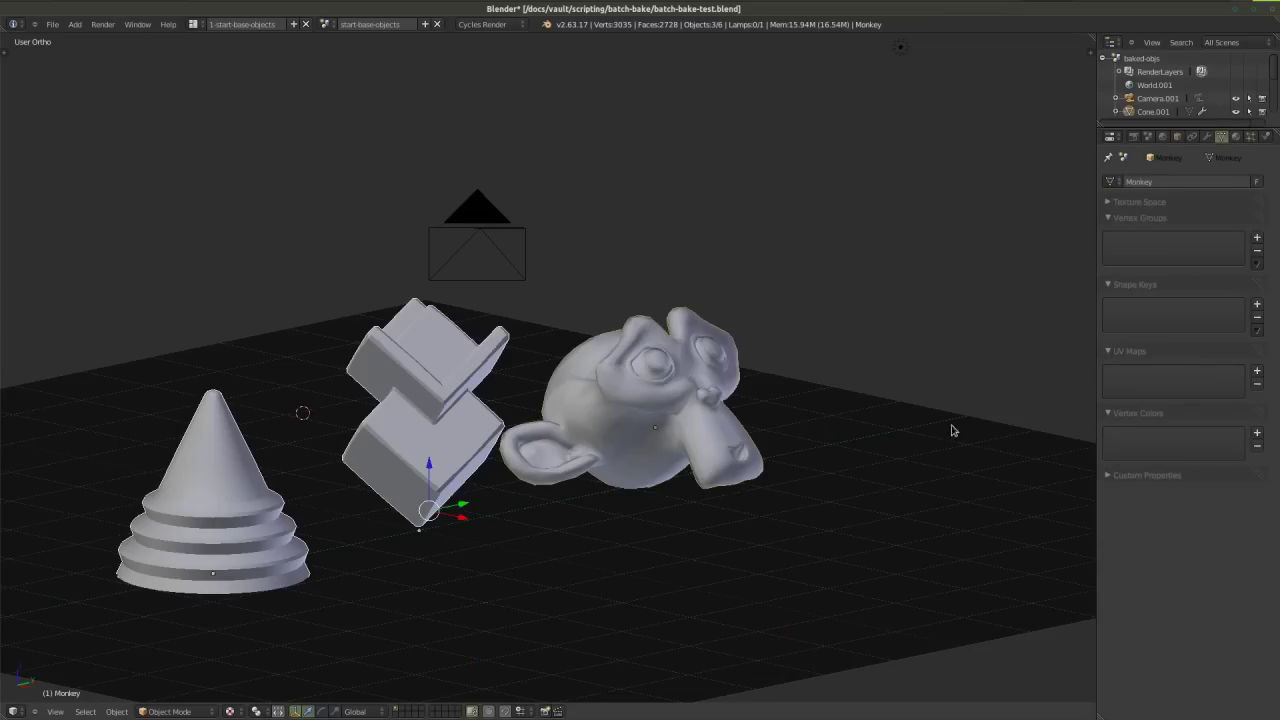
pyautogui.click(1133, 137)
pyautogui.moveTo(399, 494); pyautogui.dragTo(440, 540, button='middle')
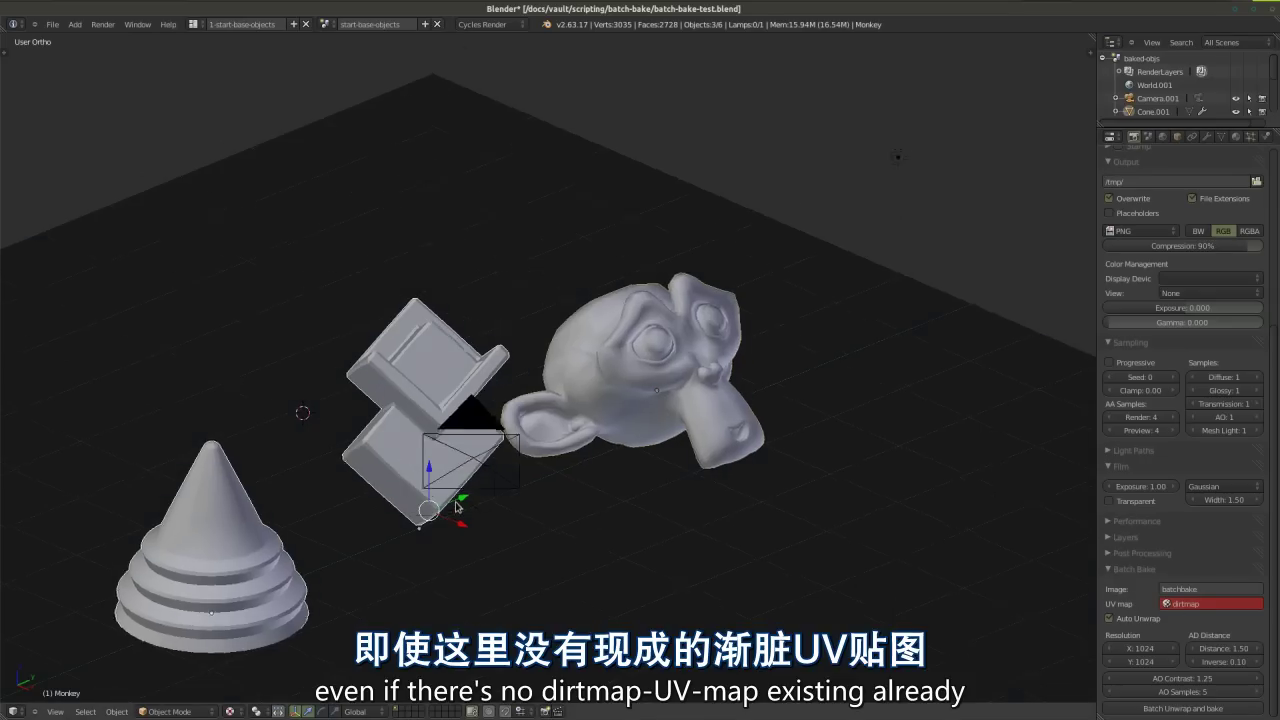
pyautogui.moveTo(607, 511); pyautogui.dragTo(712, 481, button='middle')
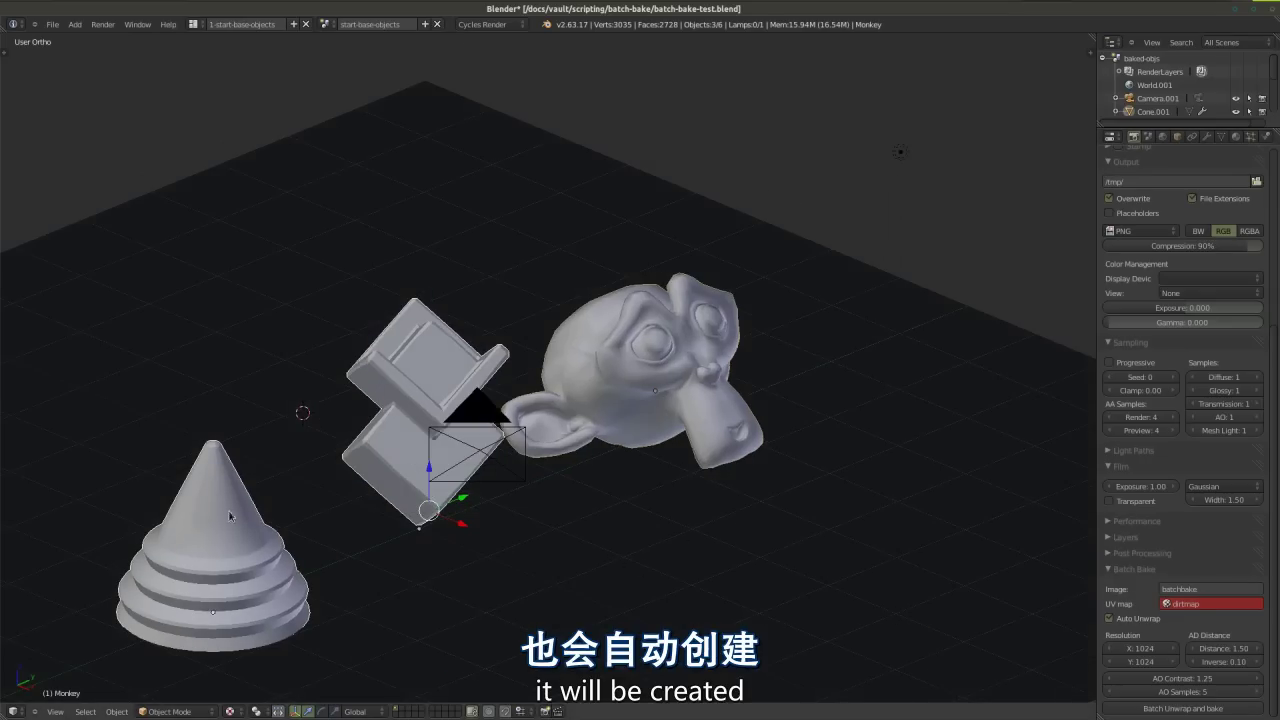
# Step: Smart UV Project the objects with an adjusted Island Margin
pyautogui.moveTo(727, 545); pyautogui.dragTo(535, 458, button='middle')
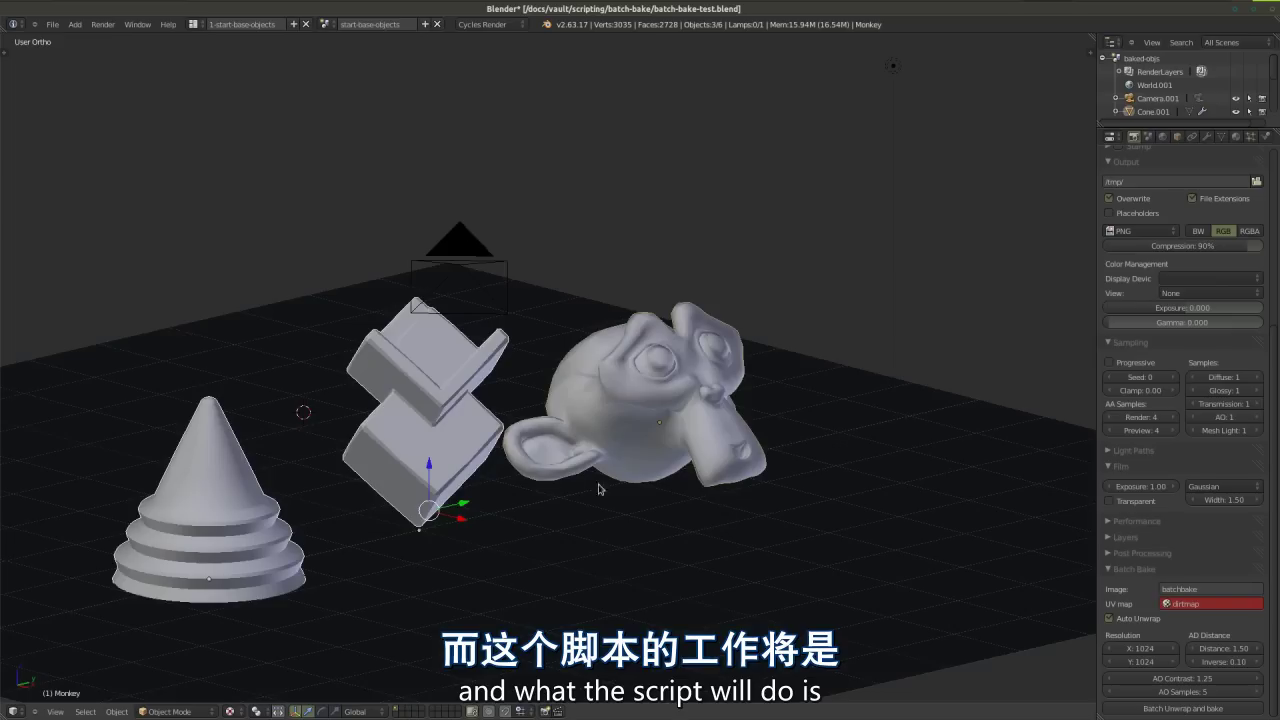
pyautogui.press('space')
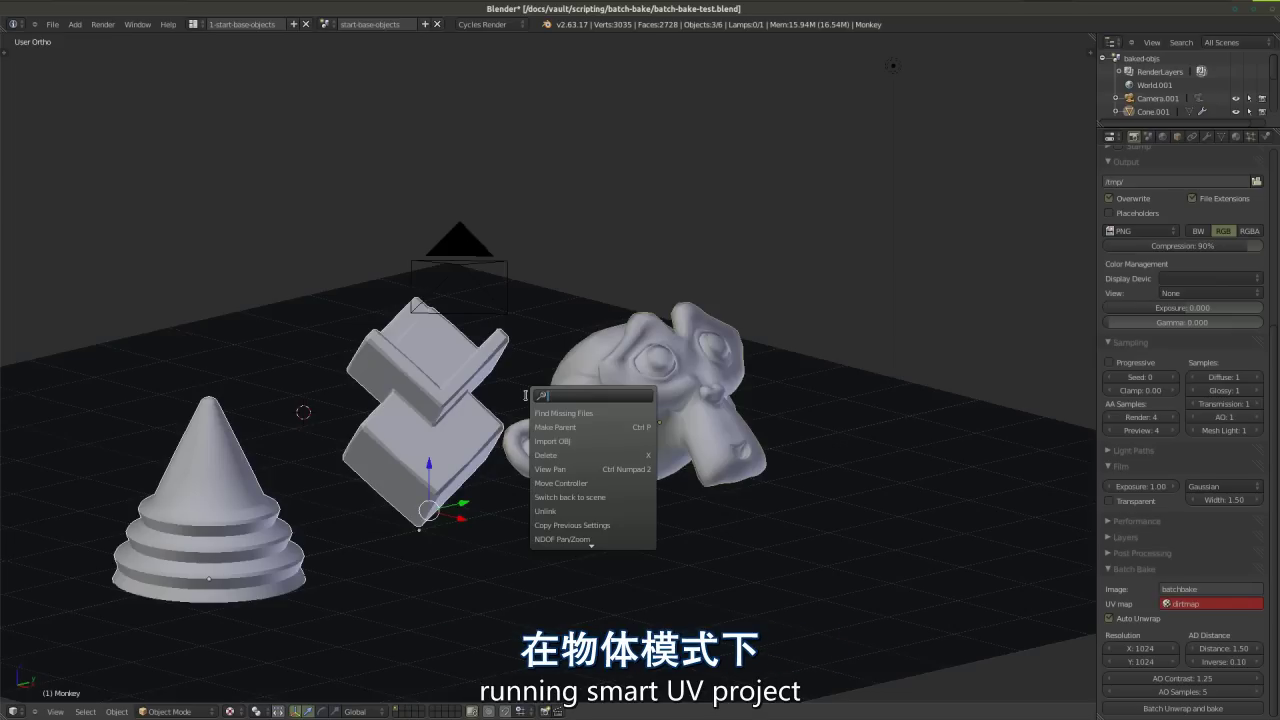
pyautogui.write('smart')
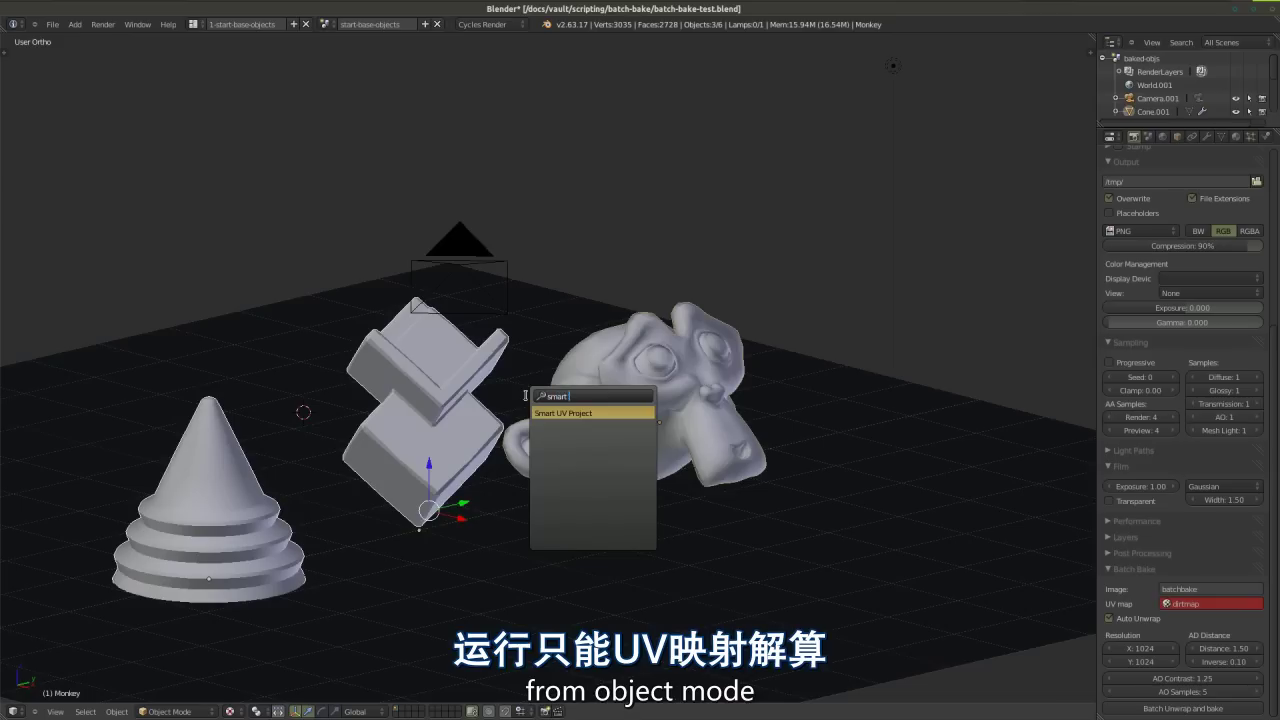
pyautogui.click(576, 413)
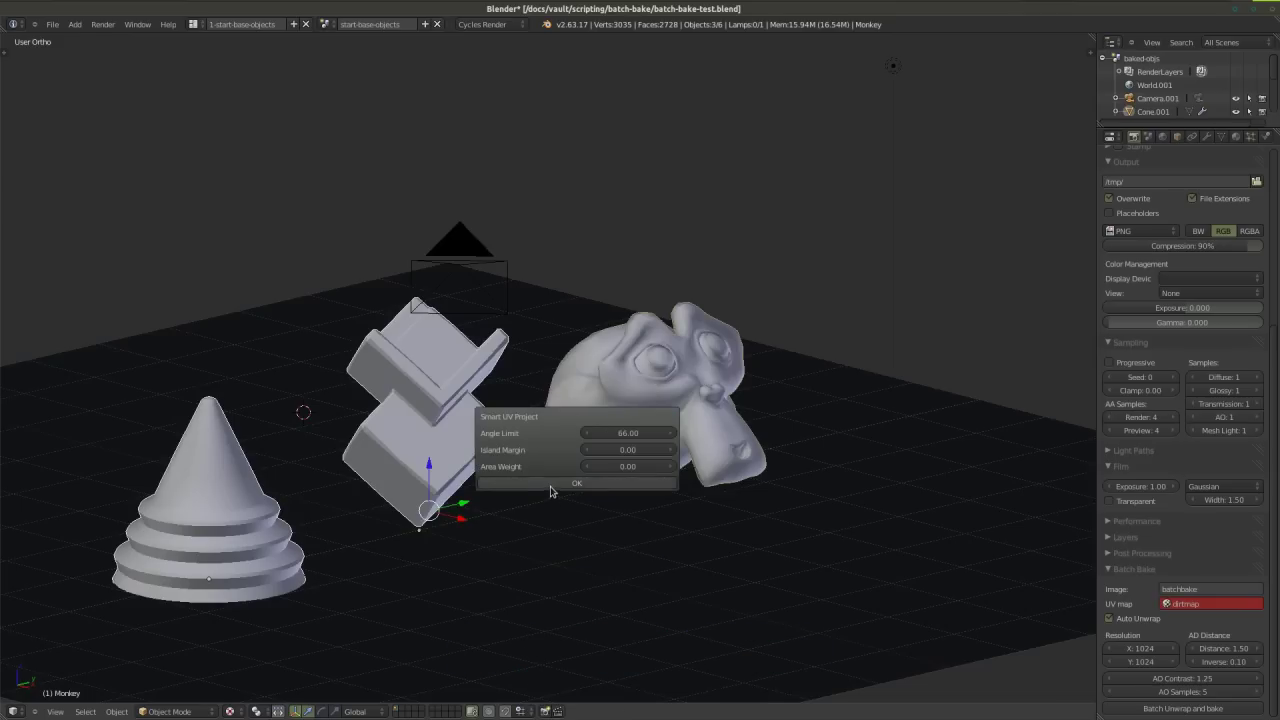
pyautogui.click(610, 450)
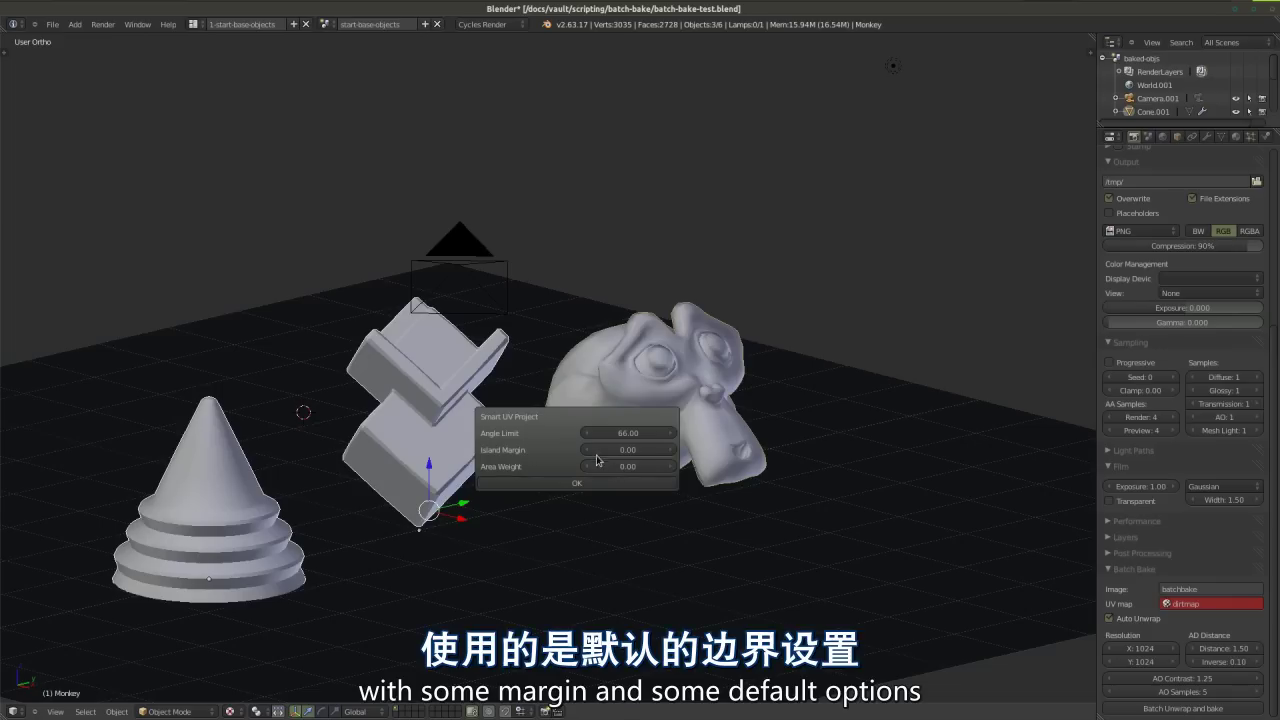
pyautogui.hotkey('ctrl', 'a')
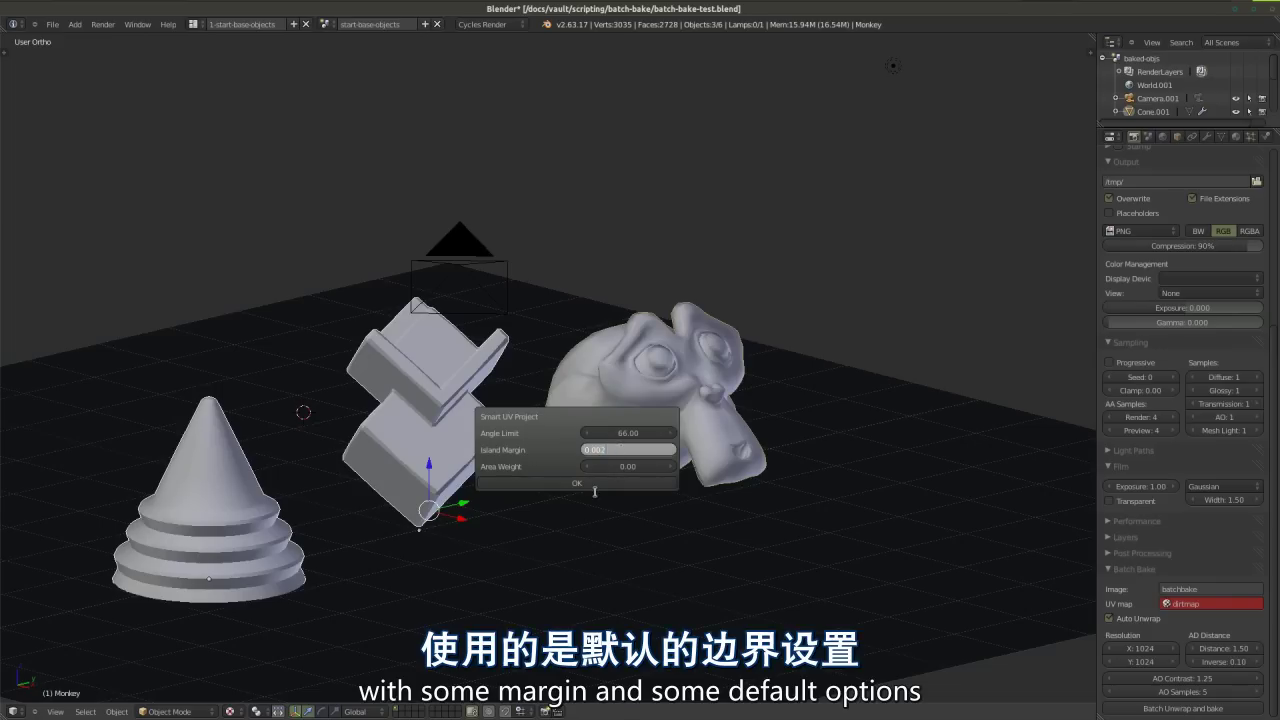
pyautogui.press('Return')
pyautogui.click(595, 484)
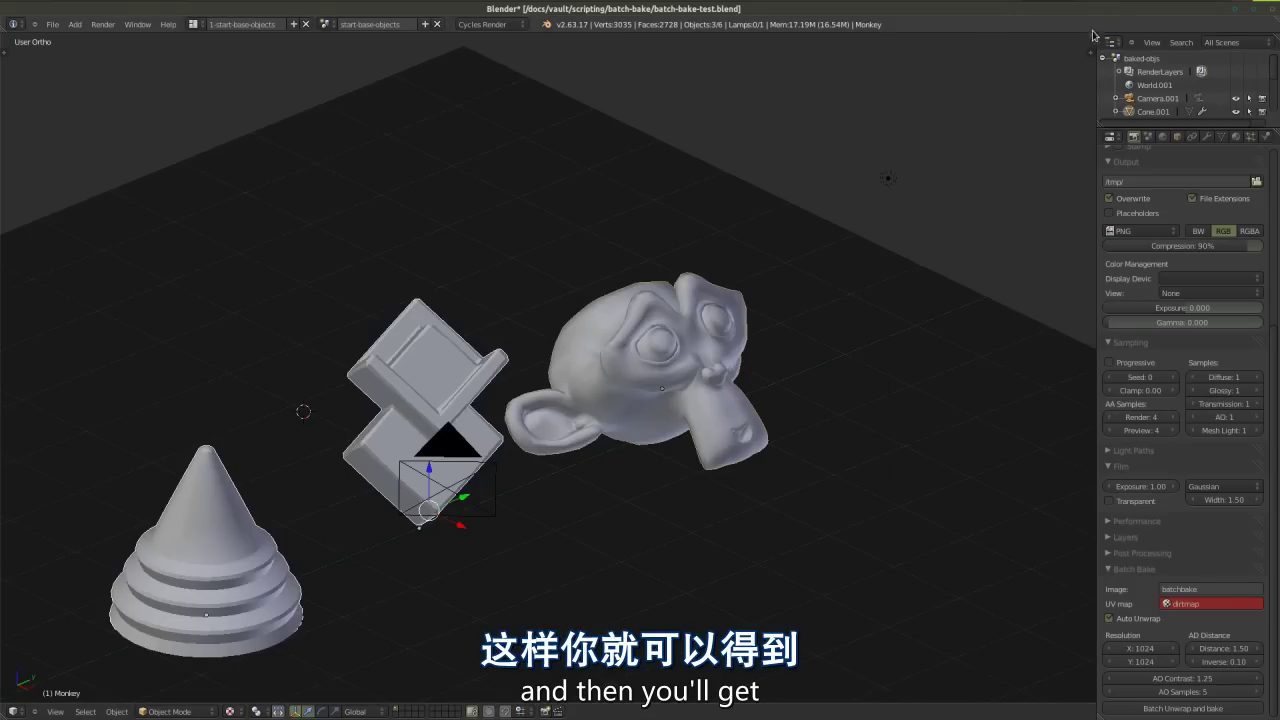
# Step: Split the 3D view and turn the right area into a UV/Image Editor
pyautogui.moveTo(1092, 38); pyautogui.dragTo(644, 102)
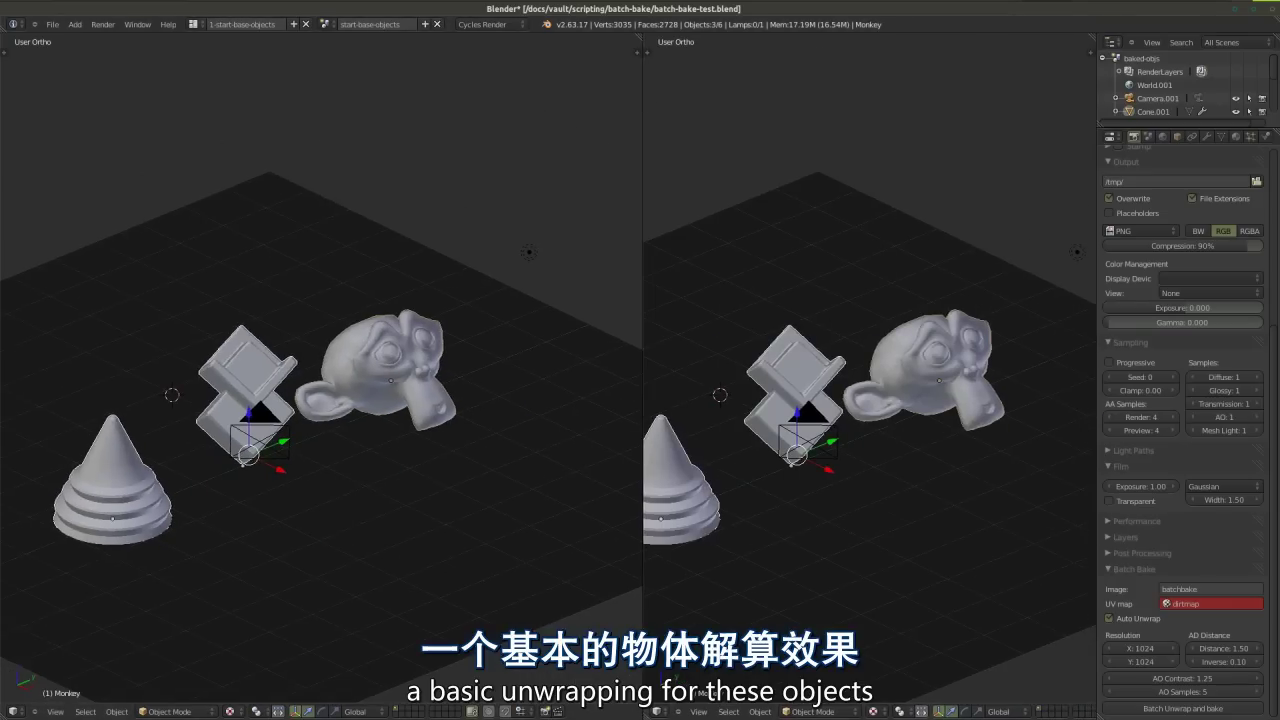
pyautogui.click(658, 711)
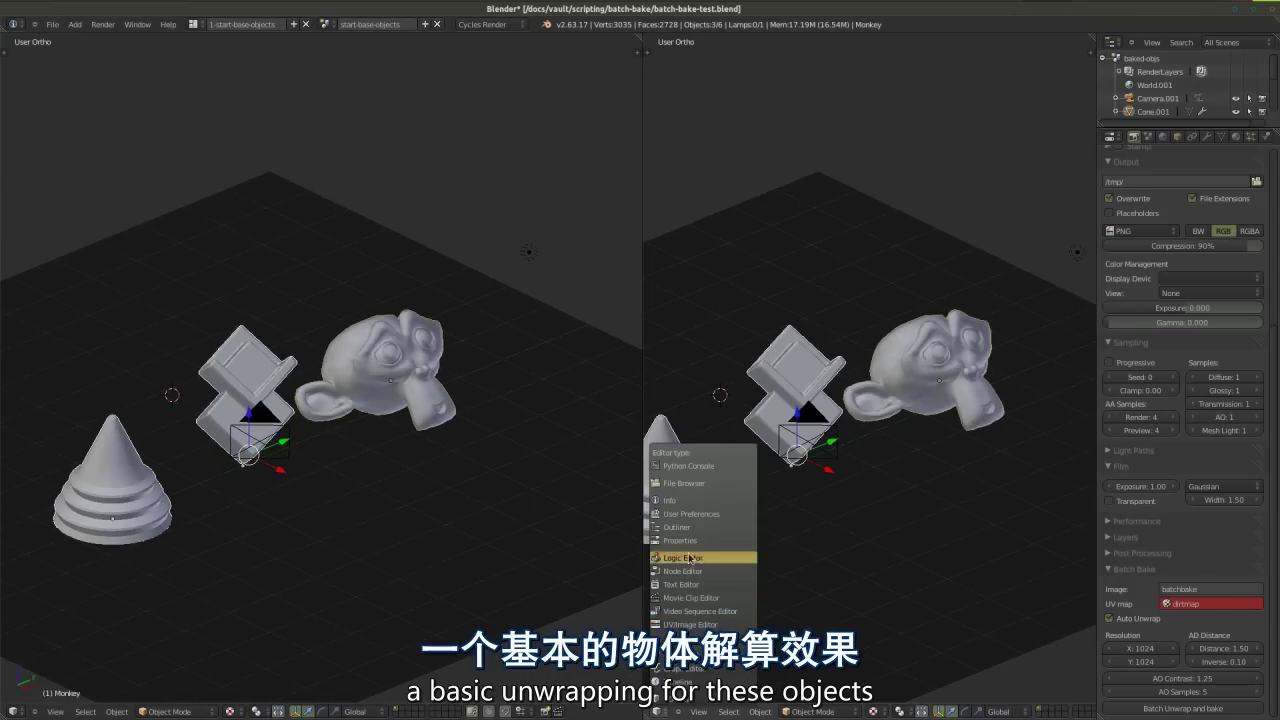
pyautogui.click(684, 624)
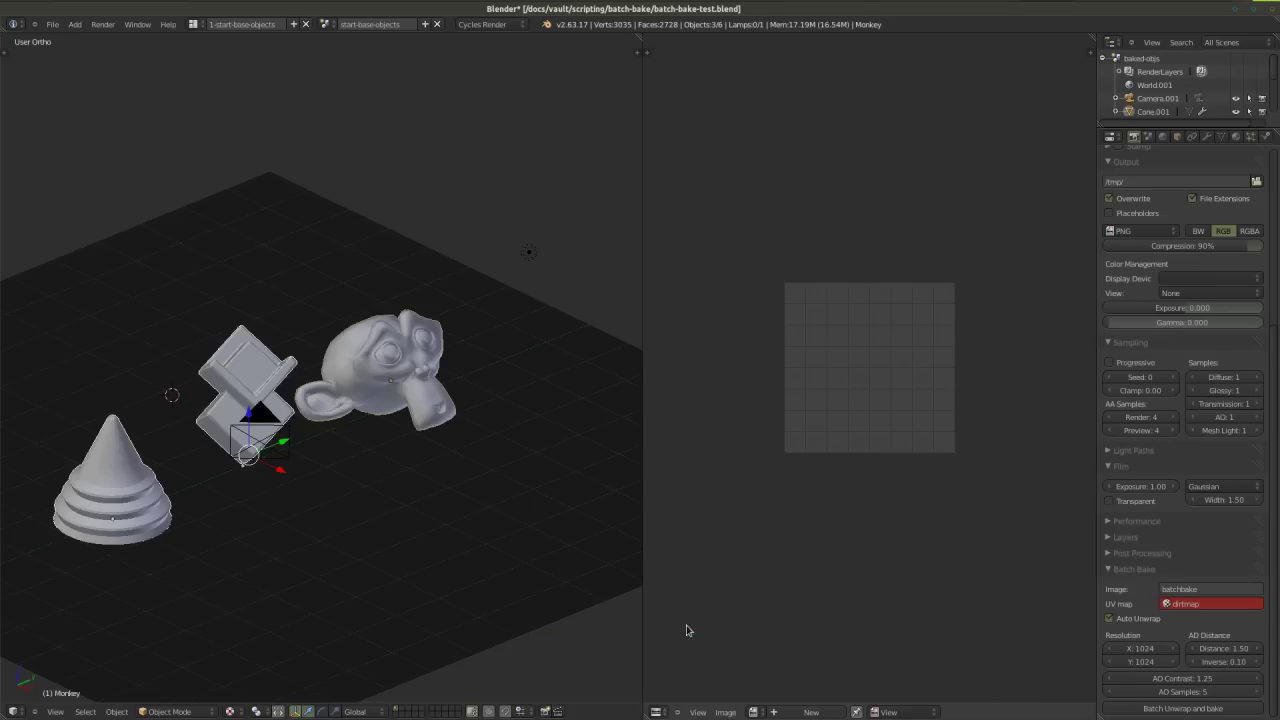
# Step: Inspect Monkey's packed UV islands in Edit Mode, then return to Object Mode
pyautogui.rightClick(331, 370)
pyautogui.press('Tab')
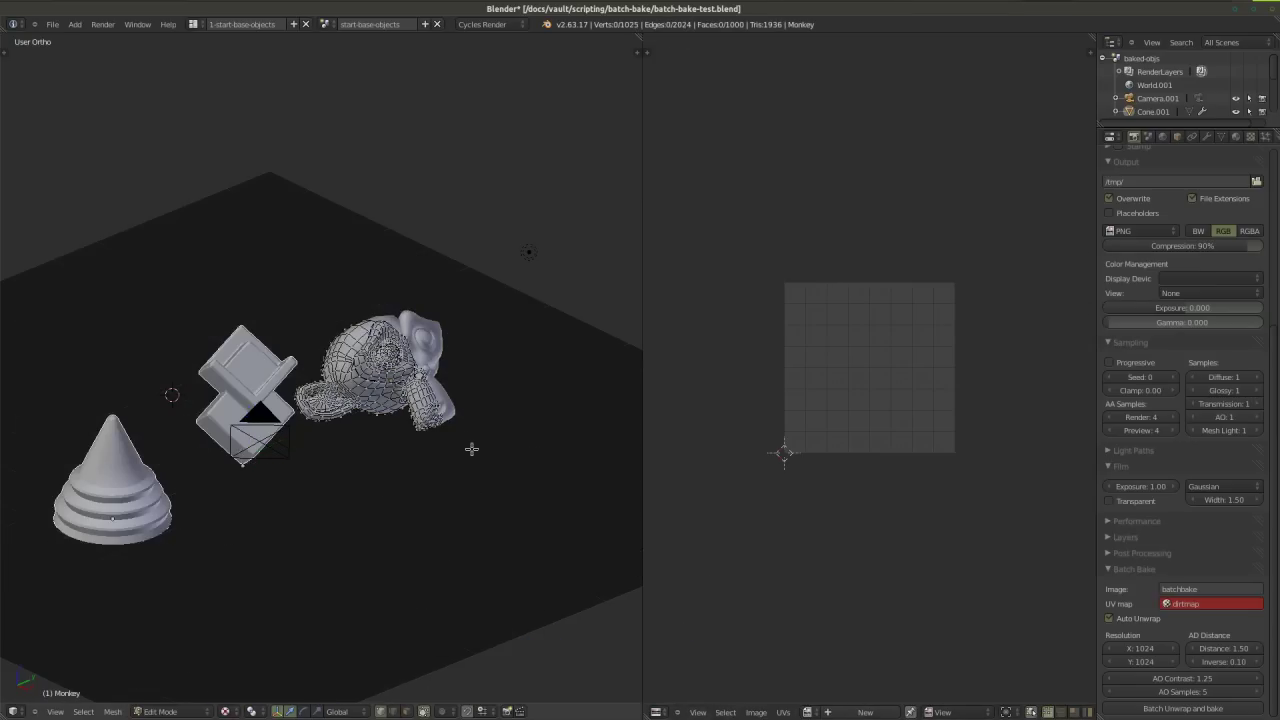
pyautogui.press('a')
pyautogui.scroll(4, 846, 366)
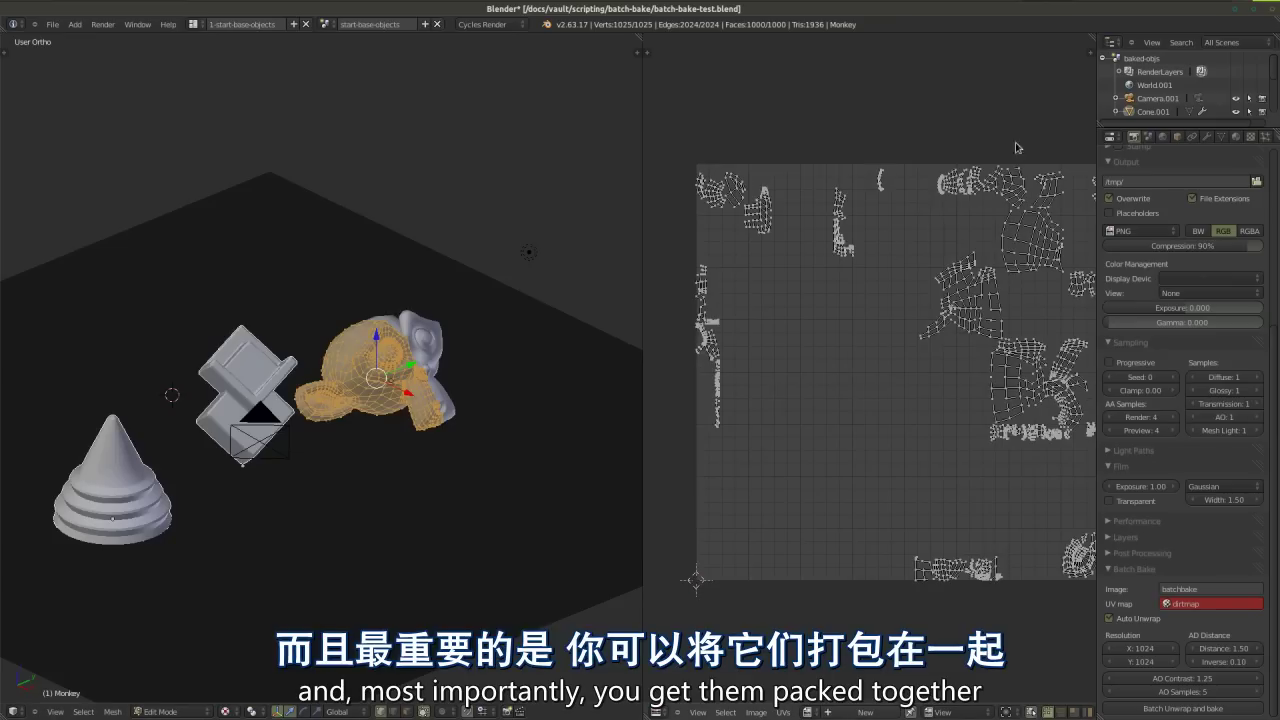
pyautogui.scroll(-3, 1025, 296)
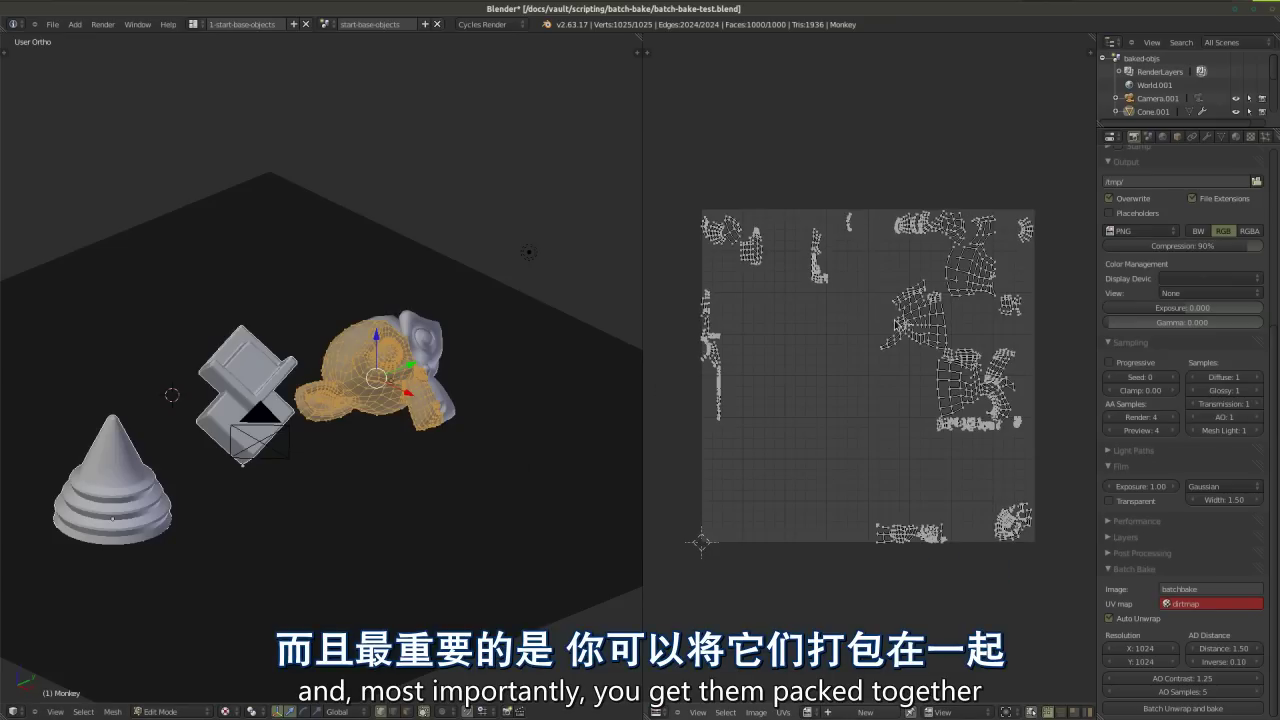
pyautogui.moveTo(286, 457); pyautogui.dragTo(277, 471, button='middle')
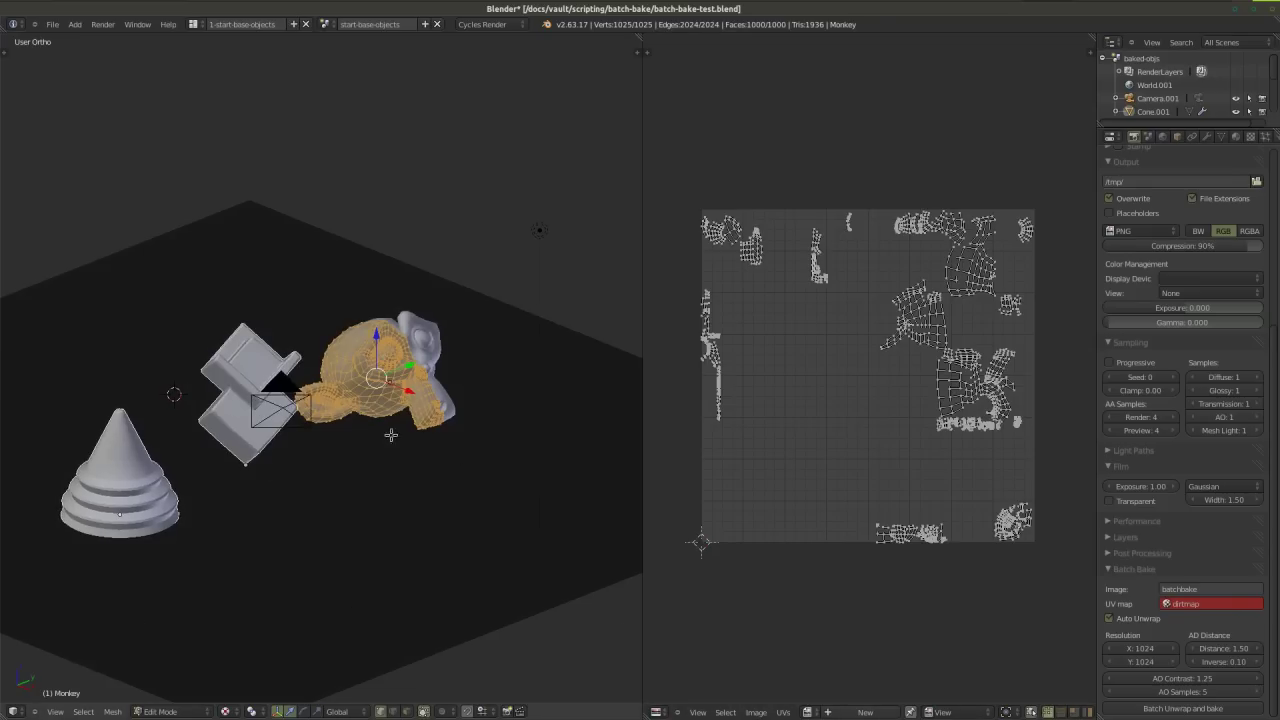
pyautogui.press('Tab')
pyautogui.click(193, 24)
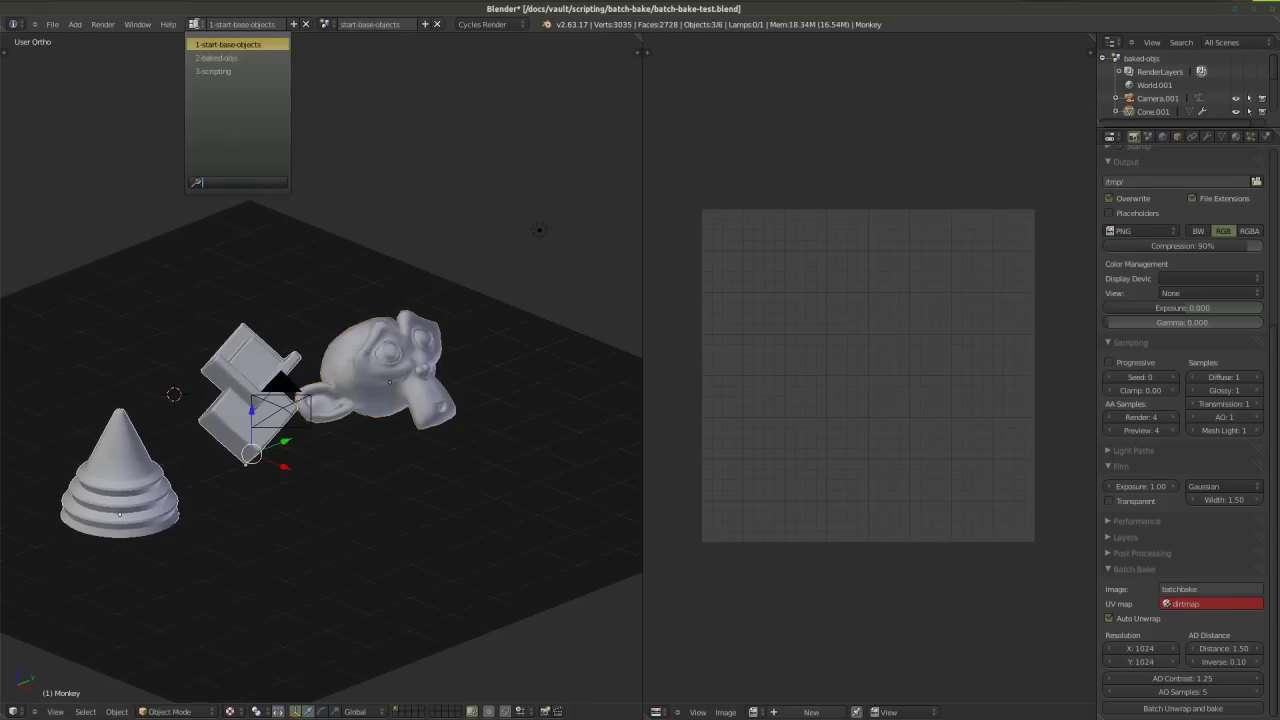
# Step: Switch to the 2-baked-objs layout and set the bake X resolution to 2048
pyautogui.click(220, 52)
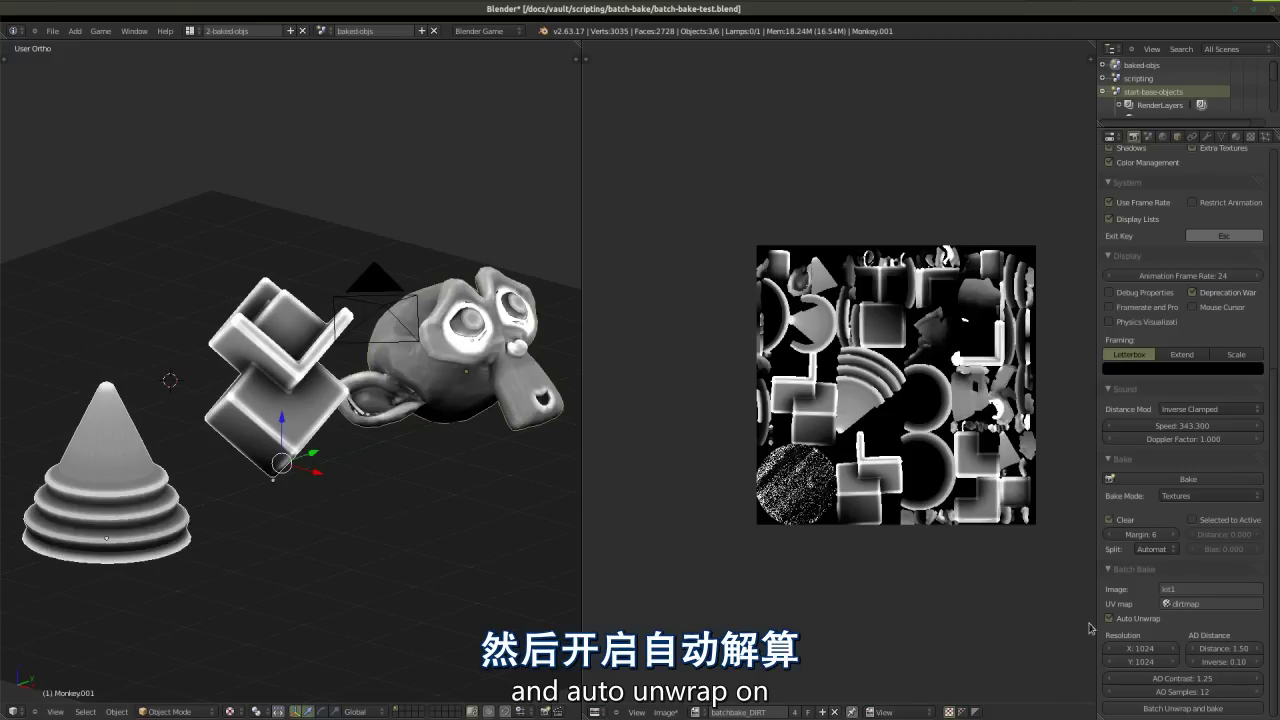
pyautogui.click(1139, 649)
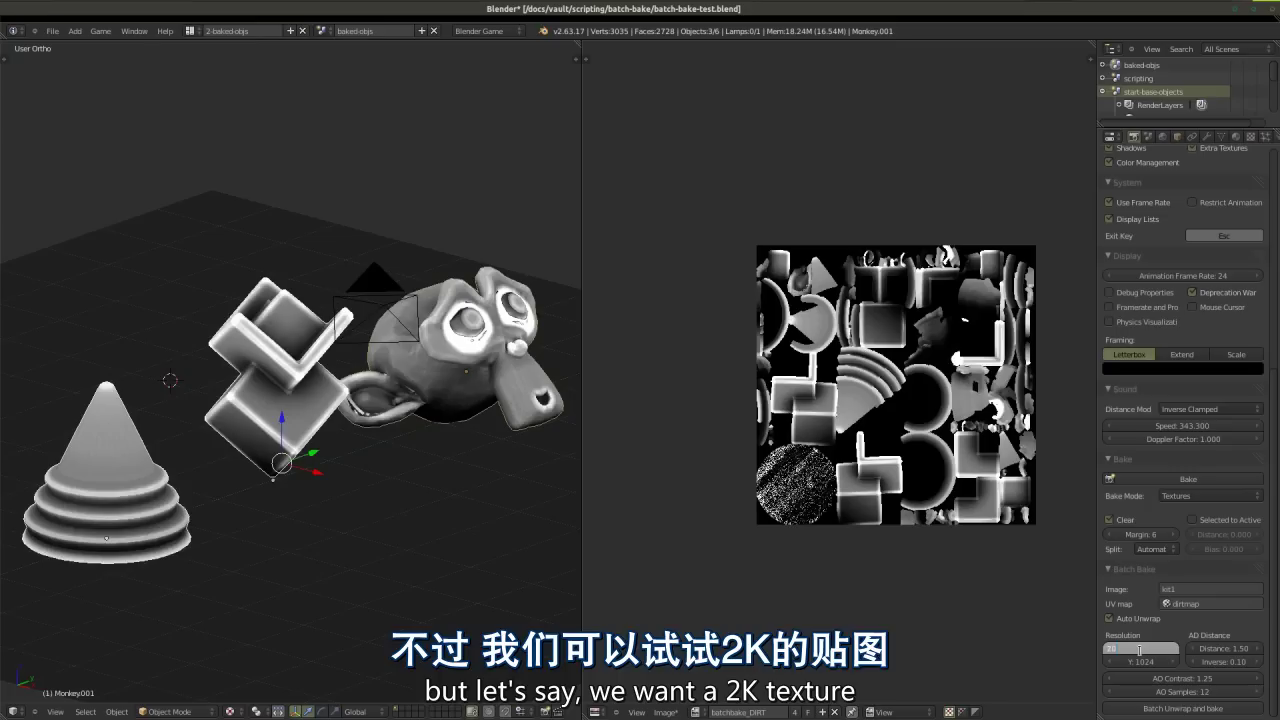
pyautogui.press('Return')
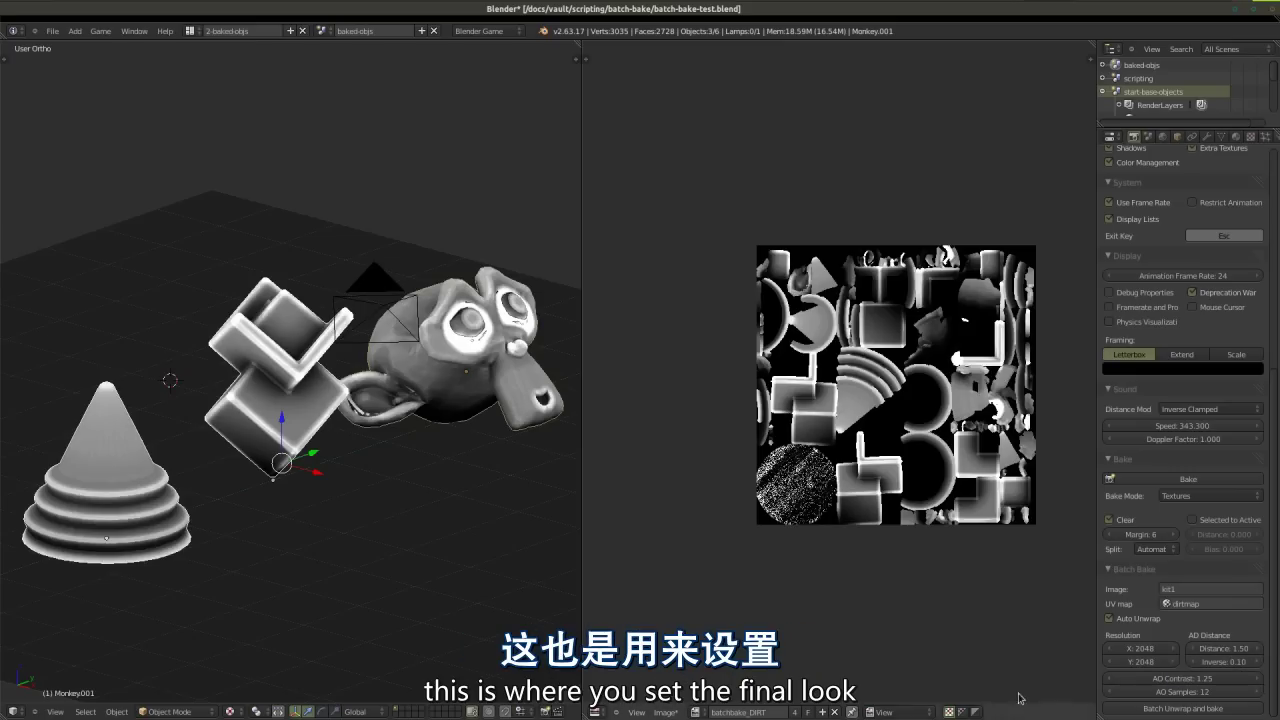
# Step: Orbit around the cube to inspect its shading, leaving AO Distance at 1.50
pyautogui.moveTo(124, 635); pyautogui.dragTo(165, 585, button='middle')
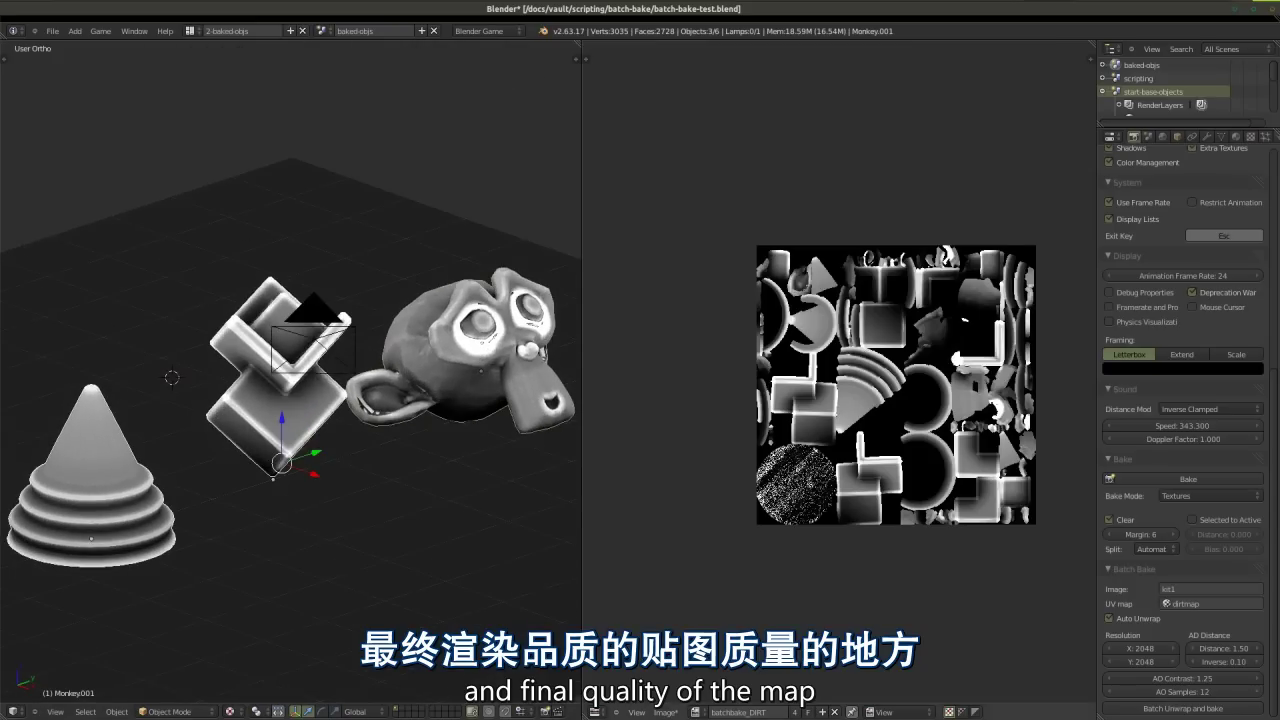
pyautogui.click(1217, 652)
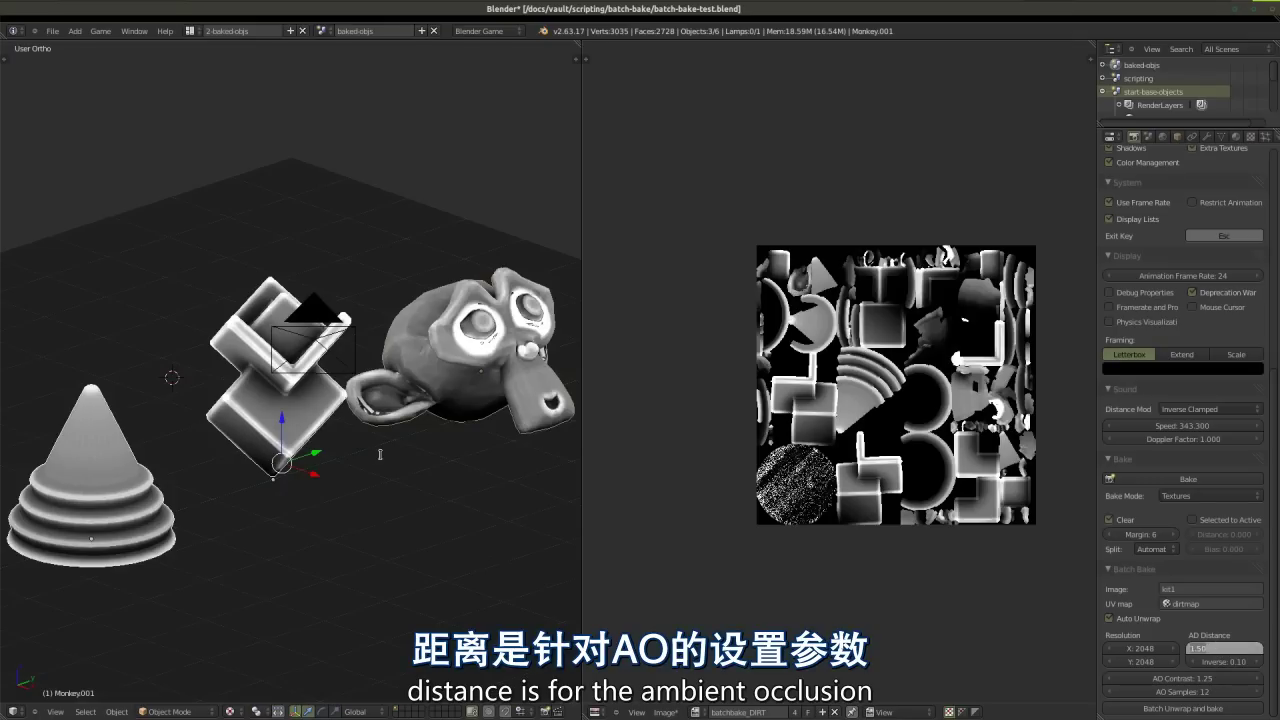
pyautogui.press('Return')
pyautogui.scroll(4, 214, 331)
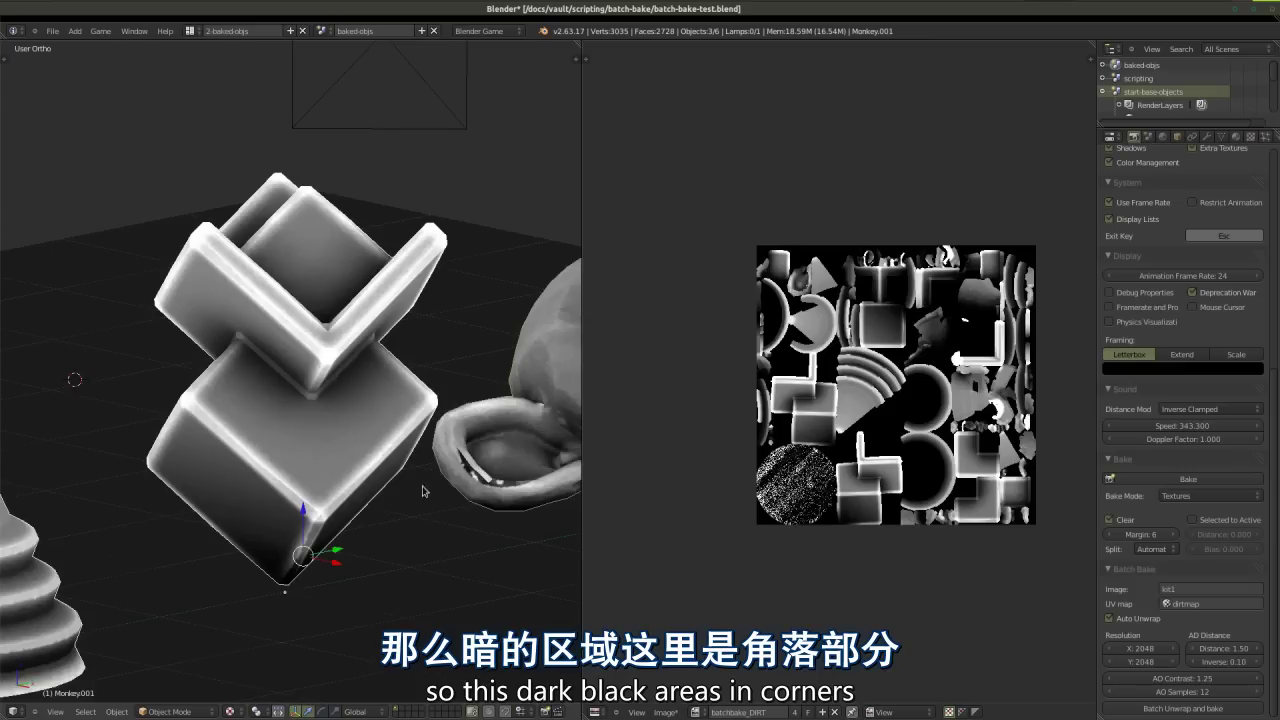
pyautogui.scroll(-3, 431, 493)
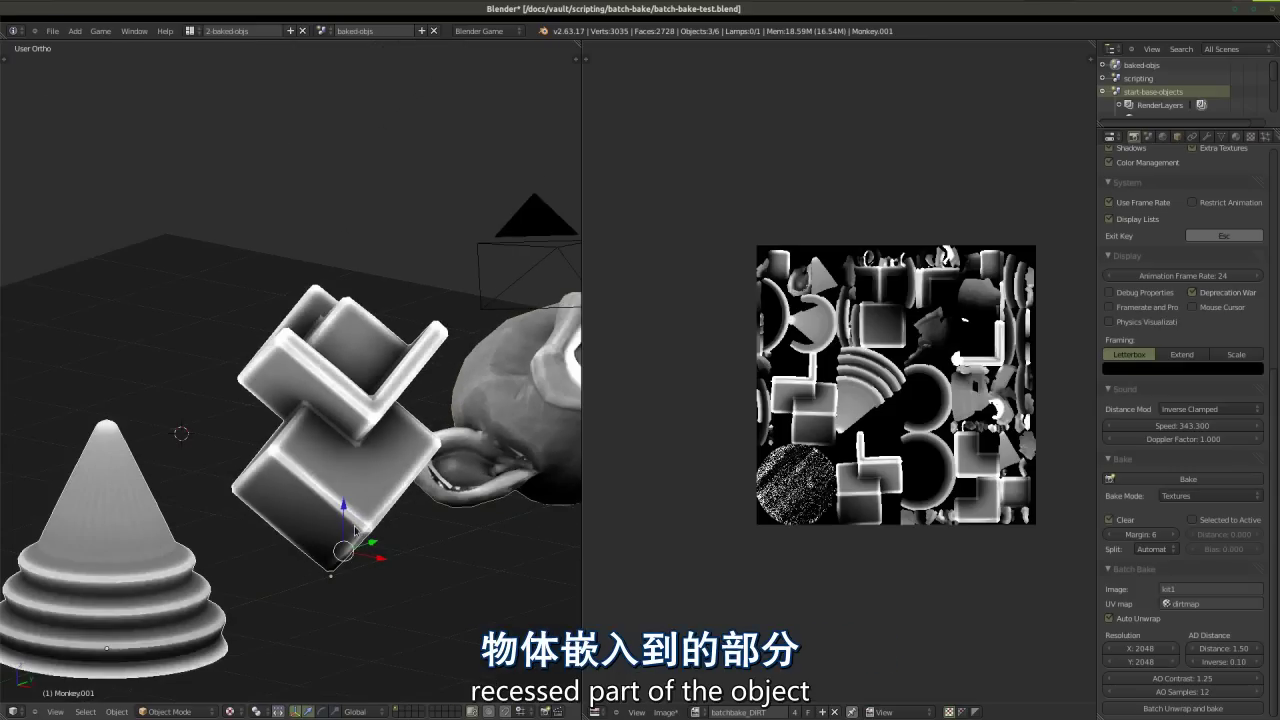
pyautogui.moveTo(356, 530); pyautogui.dragTo(388, 520, button='middle')
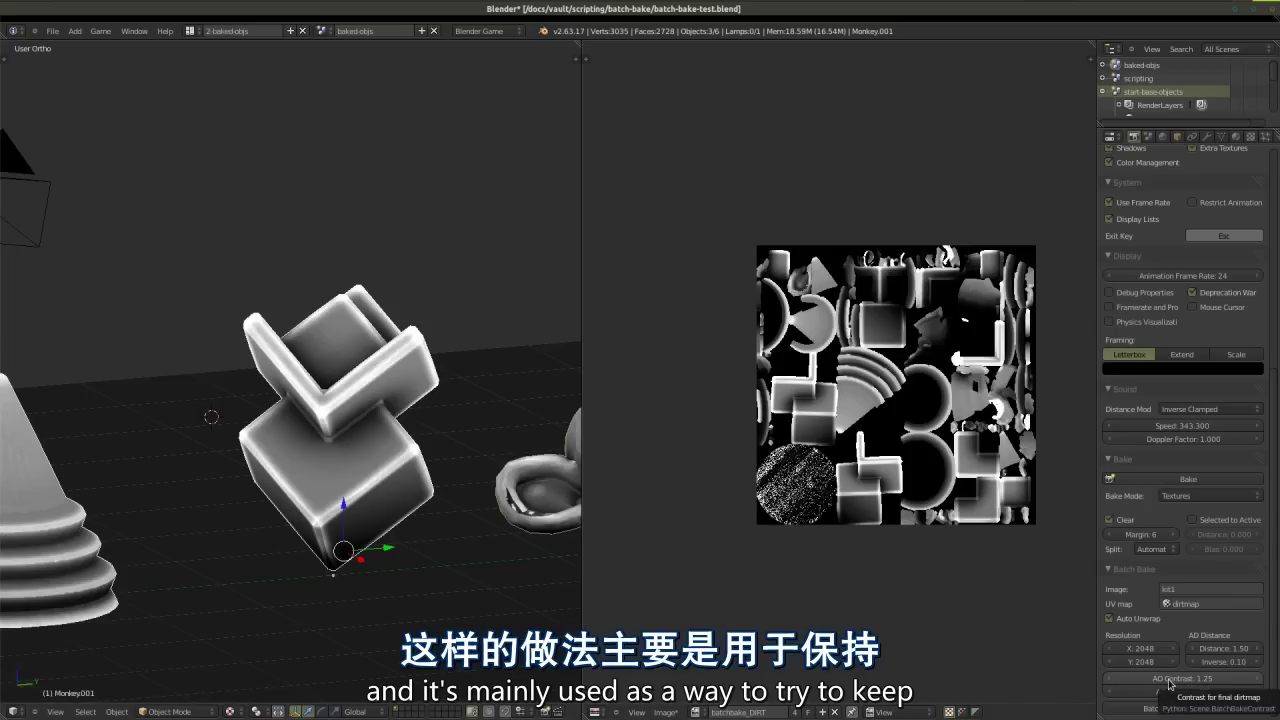
pyautogui.moveTo(297, 505); pyautogui.dragTo(347, 519, button='middle')
pyautogui.moveTo(305, 473); pyautogui.dragTo(332, 506, button='middle')
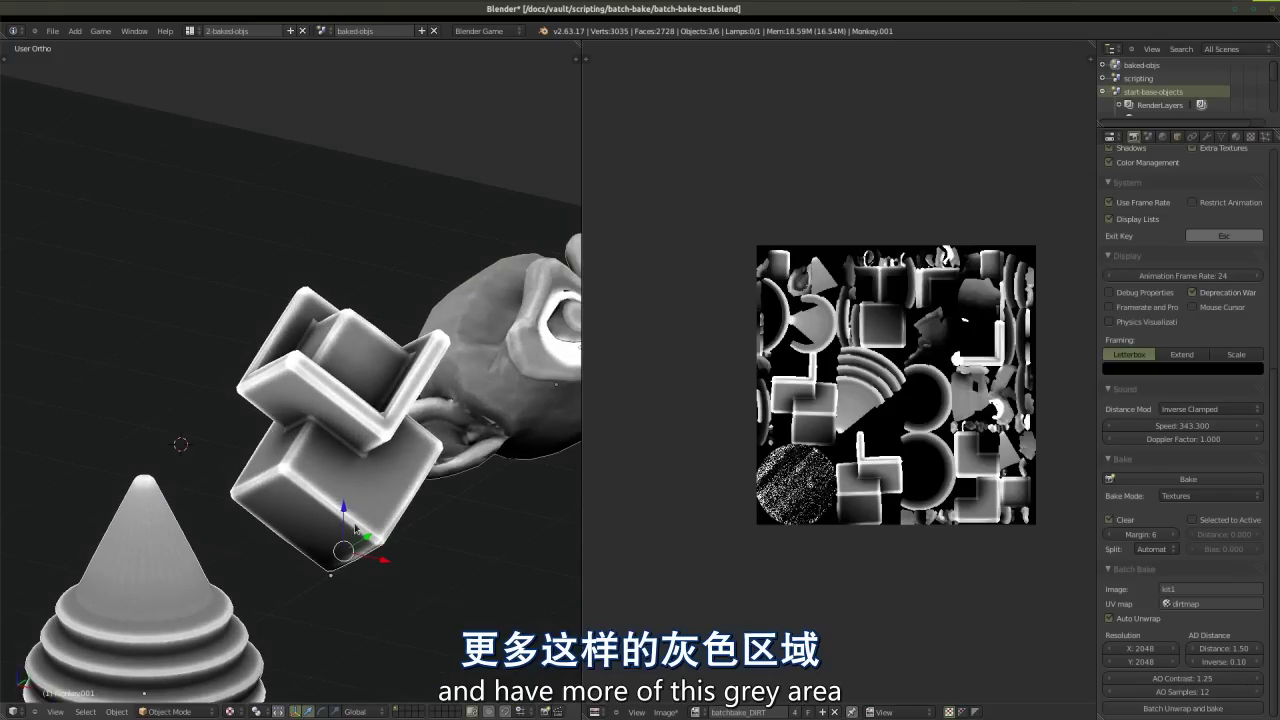
# Step: Set AO Contrast to 1.75 and rebake the dirt map
pyautogui.click(1205, 681)
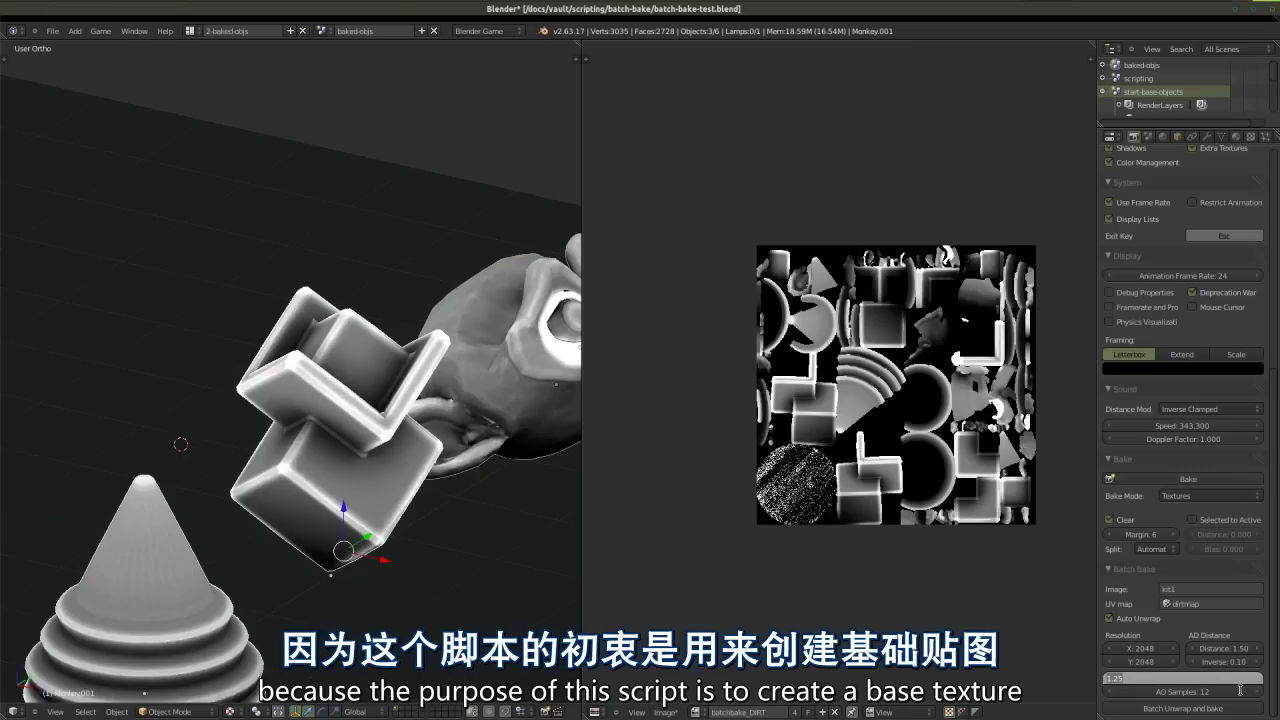
pyautogui.write('1.75')
pyautogui.press('Return')
pyautogui.click(1183, 708)
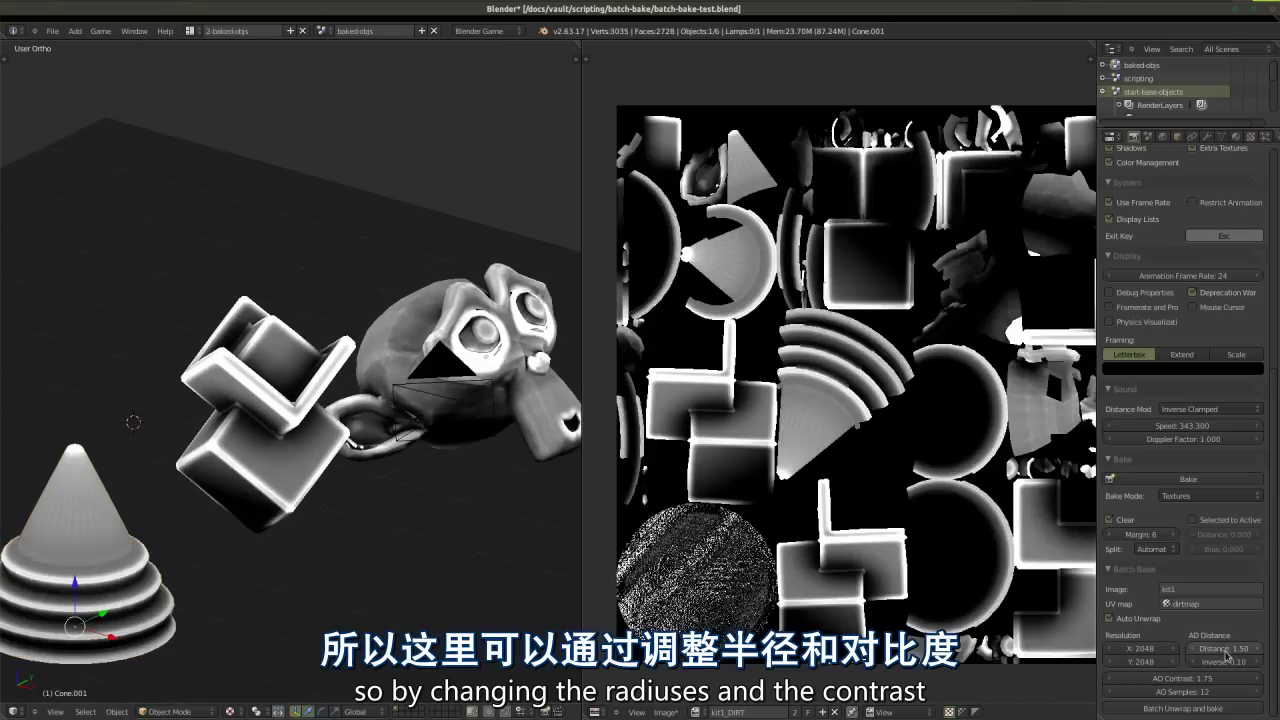
# Step: Set AO Distance to 0.50 and AO Inverse to 0.05
pyautogui.moveTo(1233, 655); pyautogui.dragTo(1195, 655)
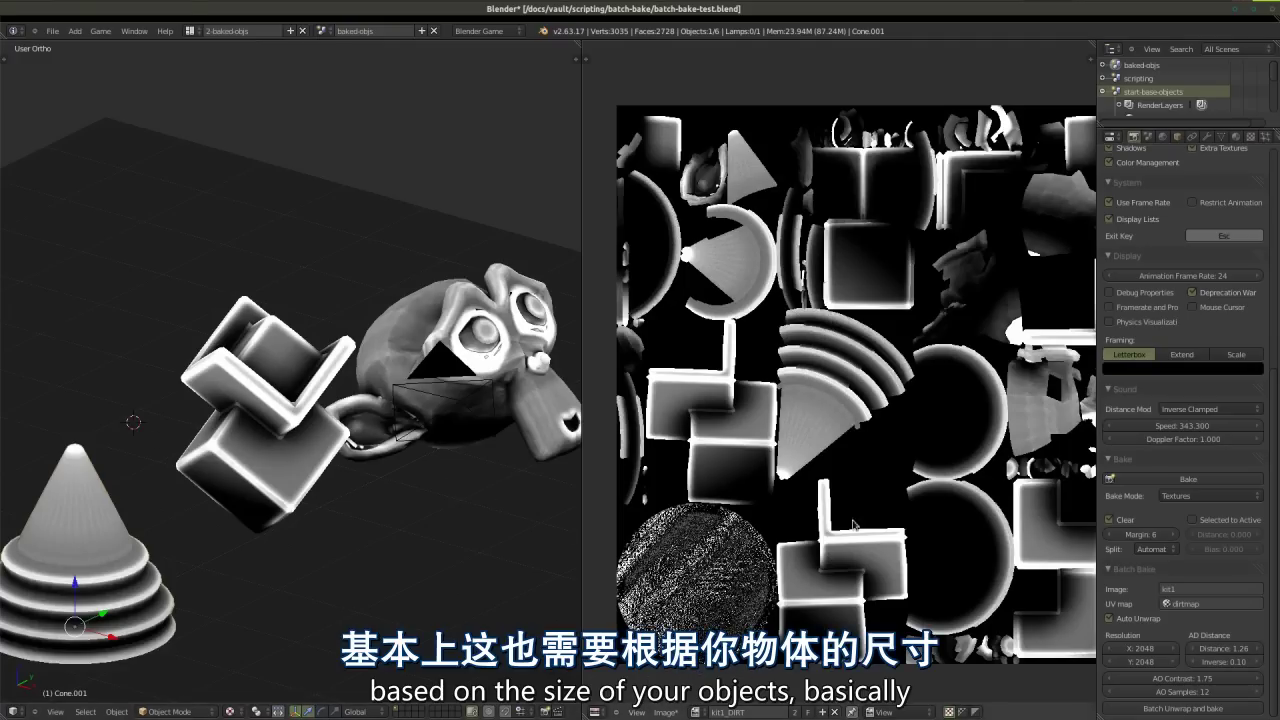
pyautogui.click(1224, 650)
pyautogui.write('8')
pyautogui.press('Return')
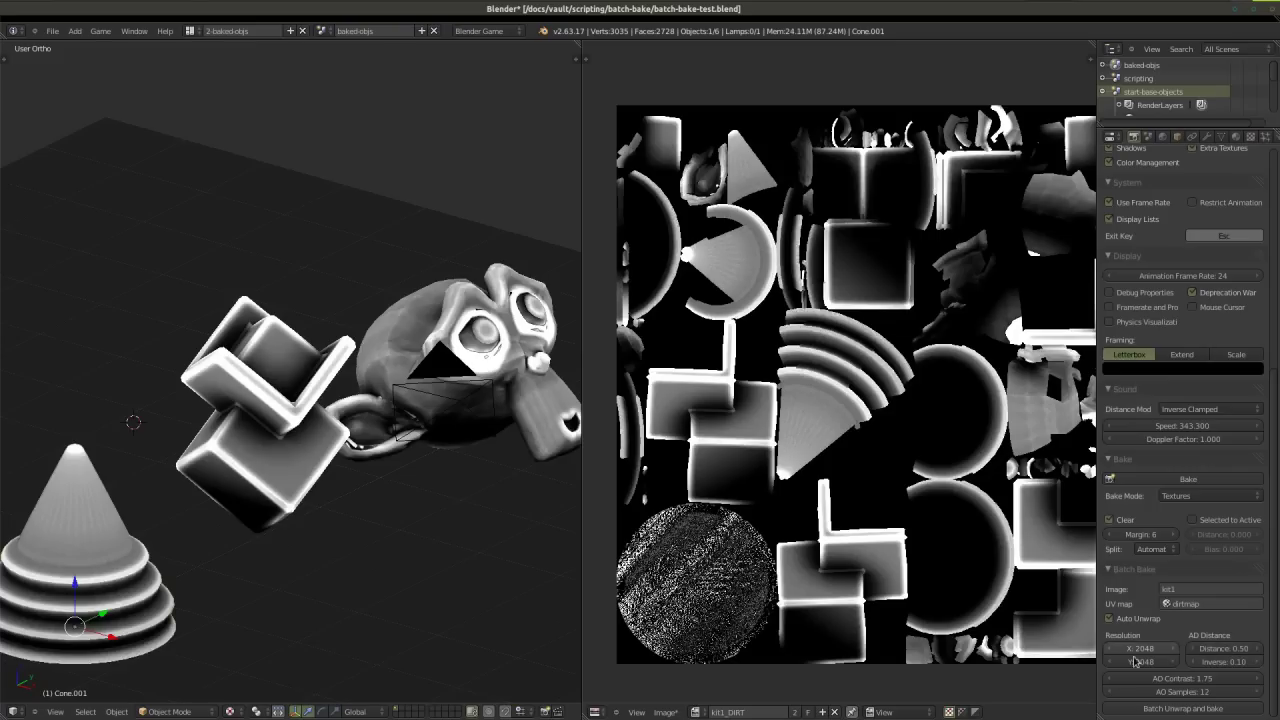
pyautogui.click(1230, 664)
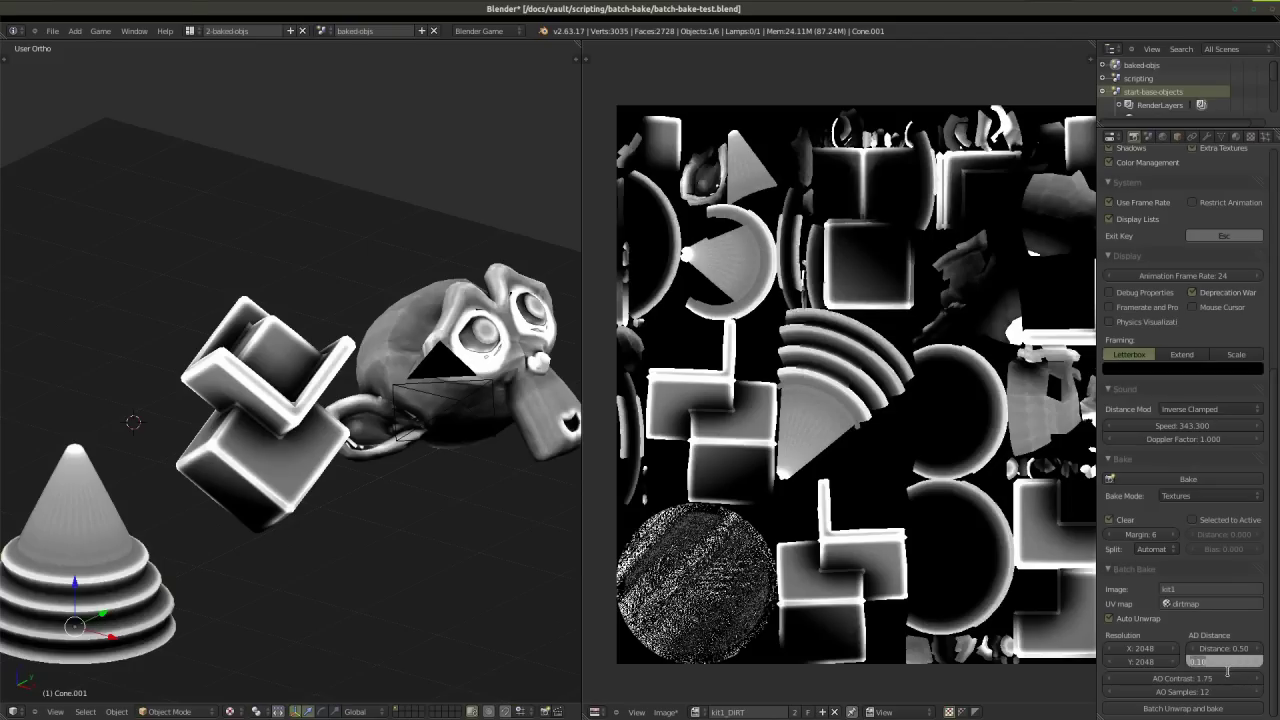
pyautogui.write('0')
pyautogui.press('Return')
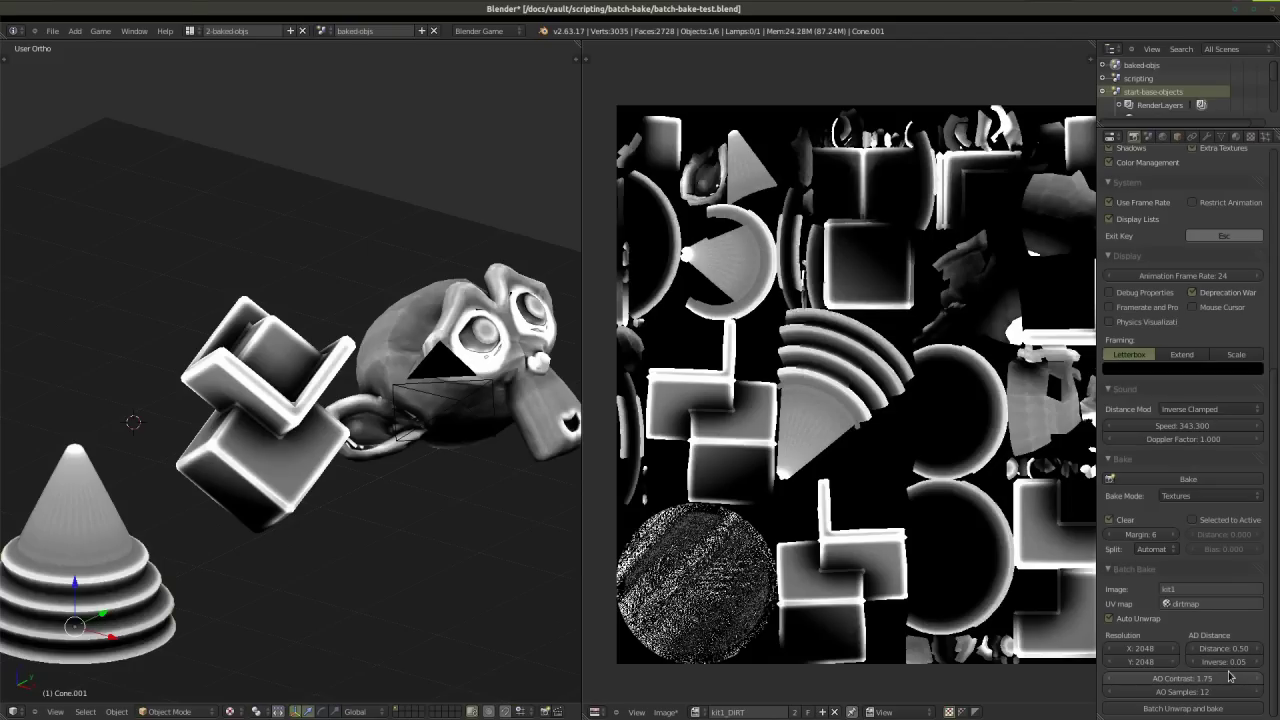
# Step: Set AO Contrast to 2.50 and rebake the dirt map
pyautogui.moveTo(1152, 684); pyautogui.dragTo(1160, 685)
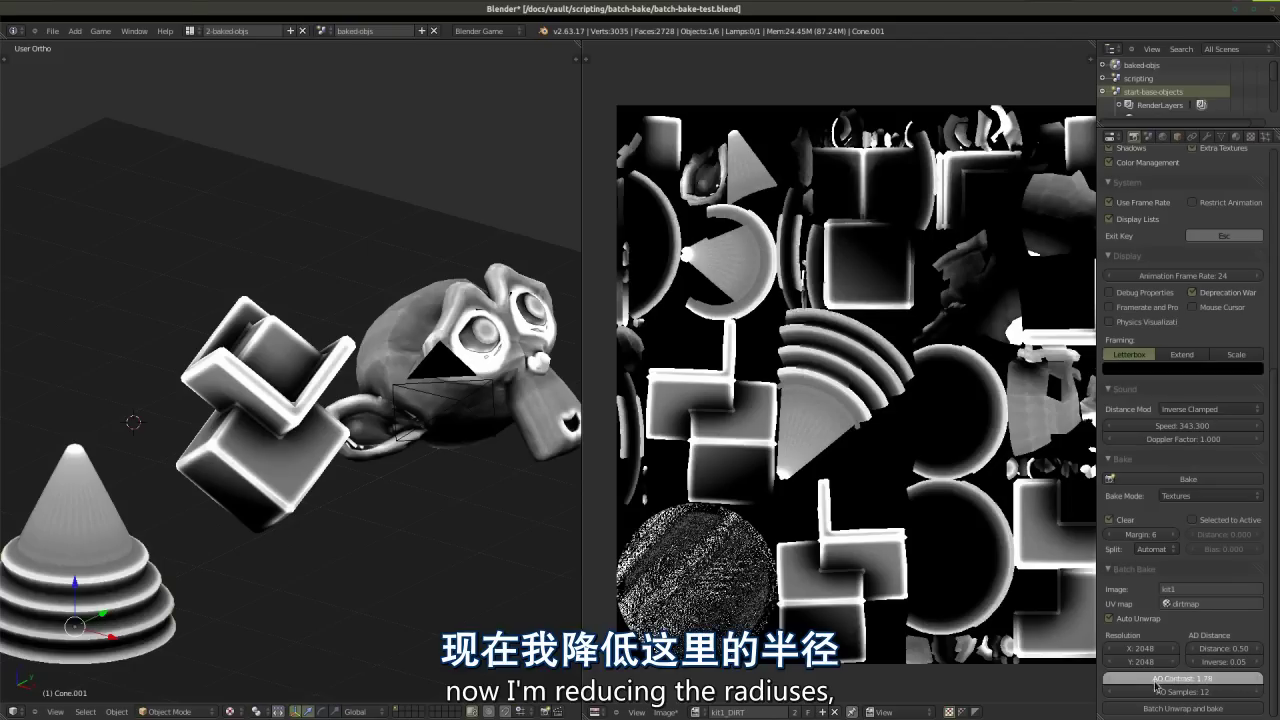
pyautogui.click(1181, 679)
pyautogui.write('2')
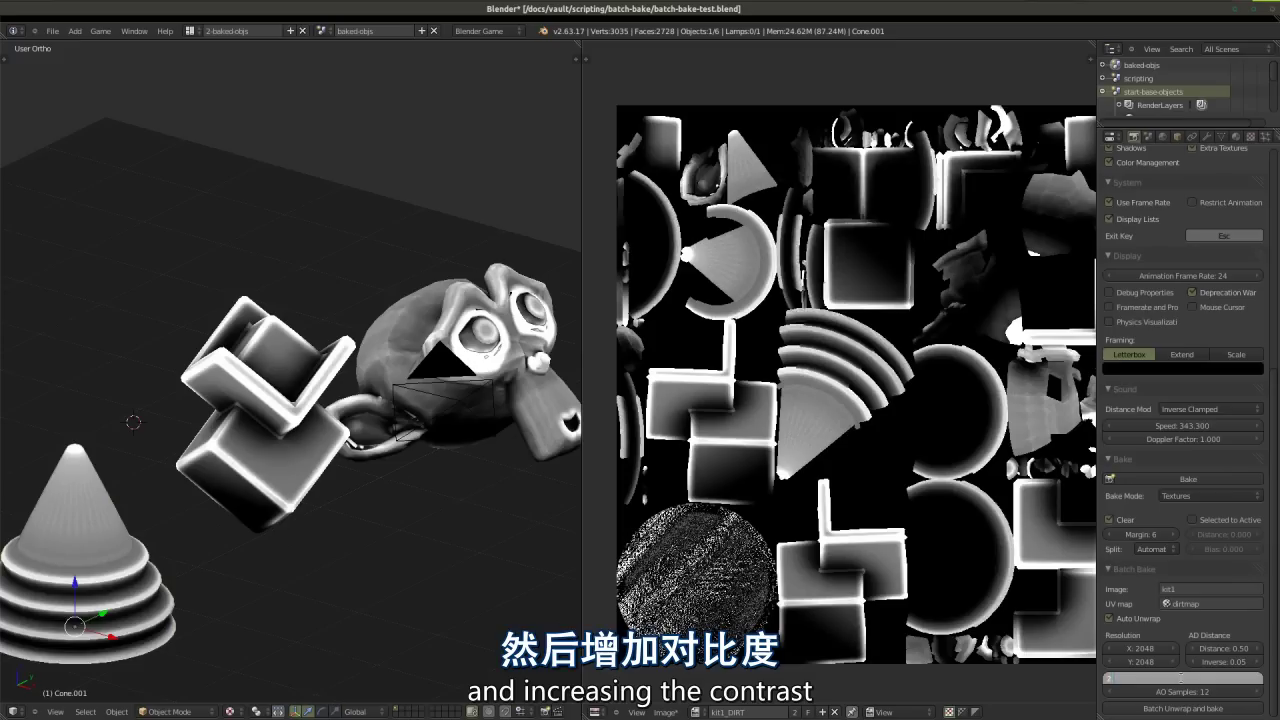
pyautogui.write('.5')
pyautogui.press('Return')
pyautogui.click(1183, 708)
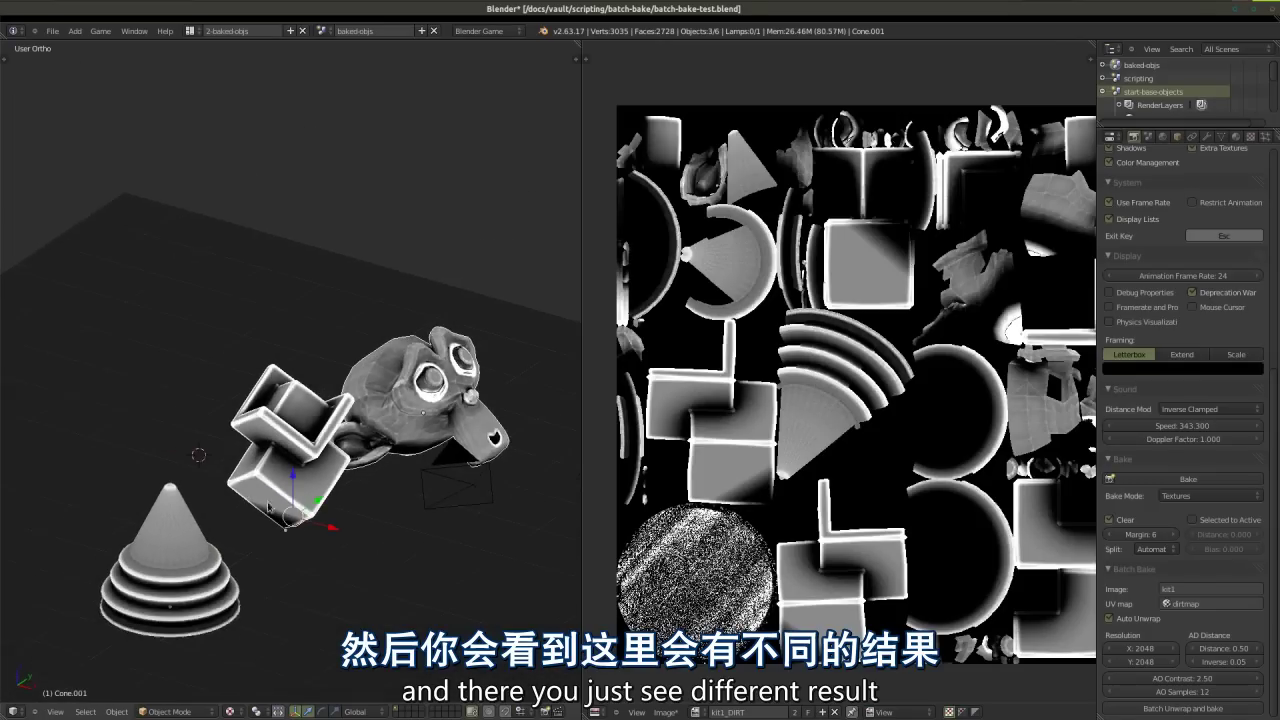
pyautogui.click(1228, 648)
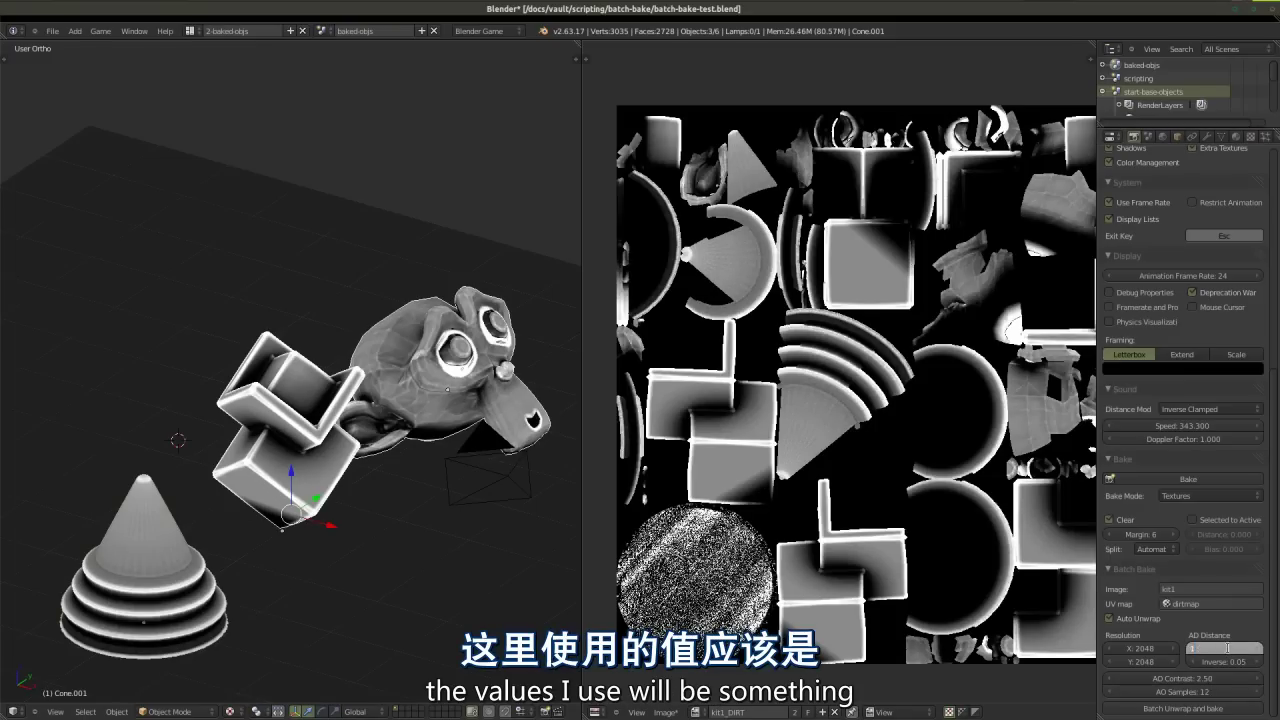
pyautogui.write('1')
pyautogui.press('Return')
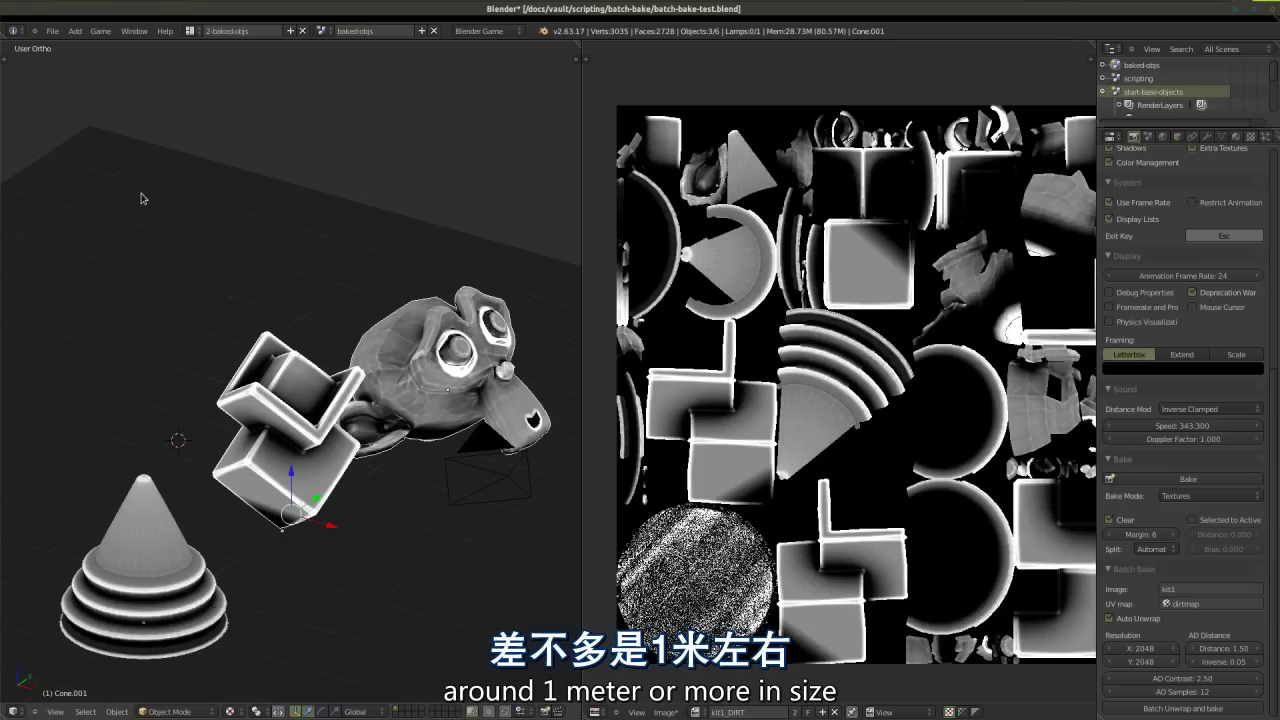
pyautogui.moveTo(489, 565); pyautogui.dragTo(405, 532, button='middle')
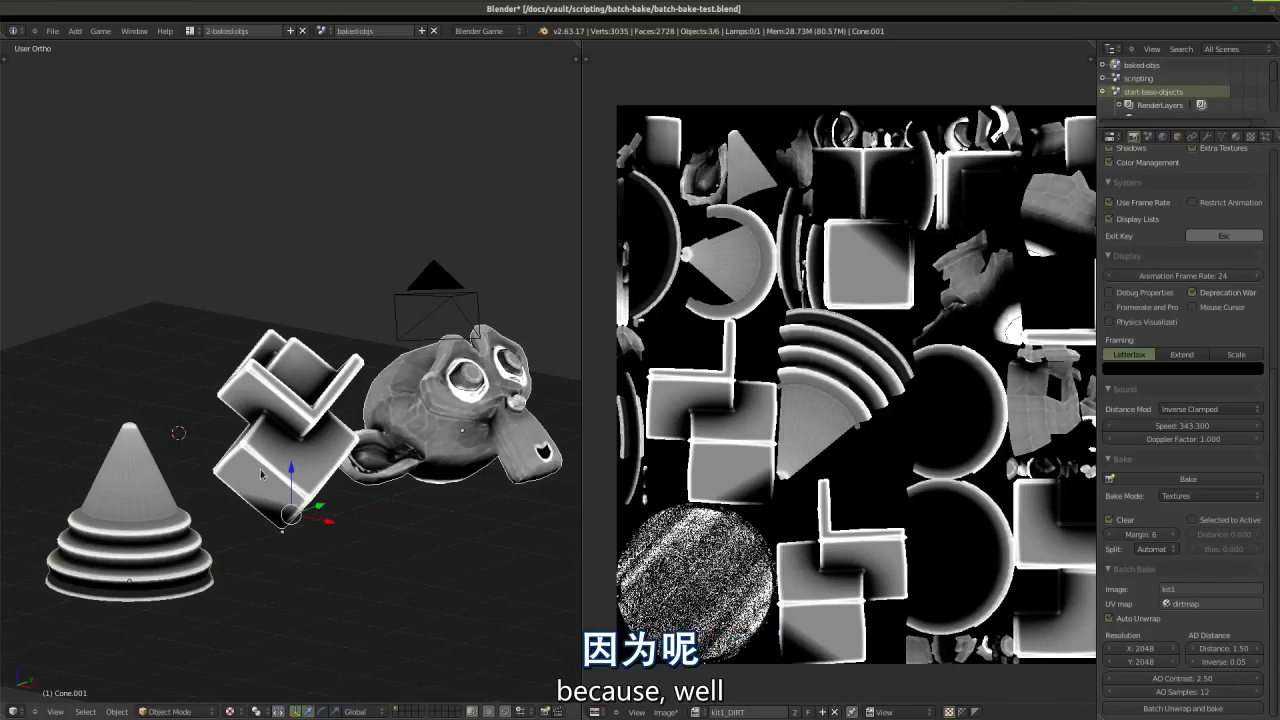
# Step: Orbit and zoom around the boxes and monkey to inspect the softer rebaked dirt shading
pyautogui.moveTo(240, 445); pyautogui.dragTo(221, 432, button='middle')
pyautogui.scroll(6, 221, 432)
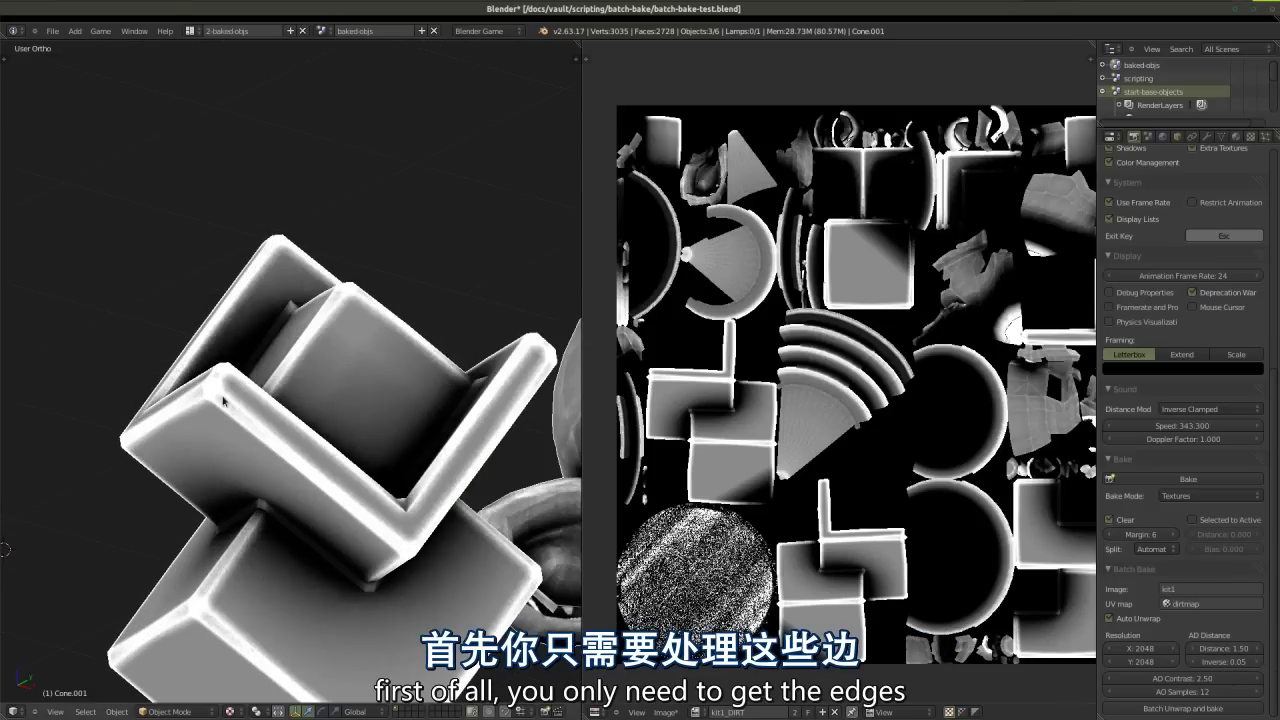
pyautogui.scroll(-8, 330, 525)
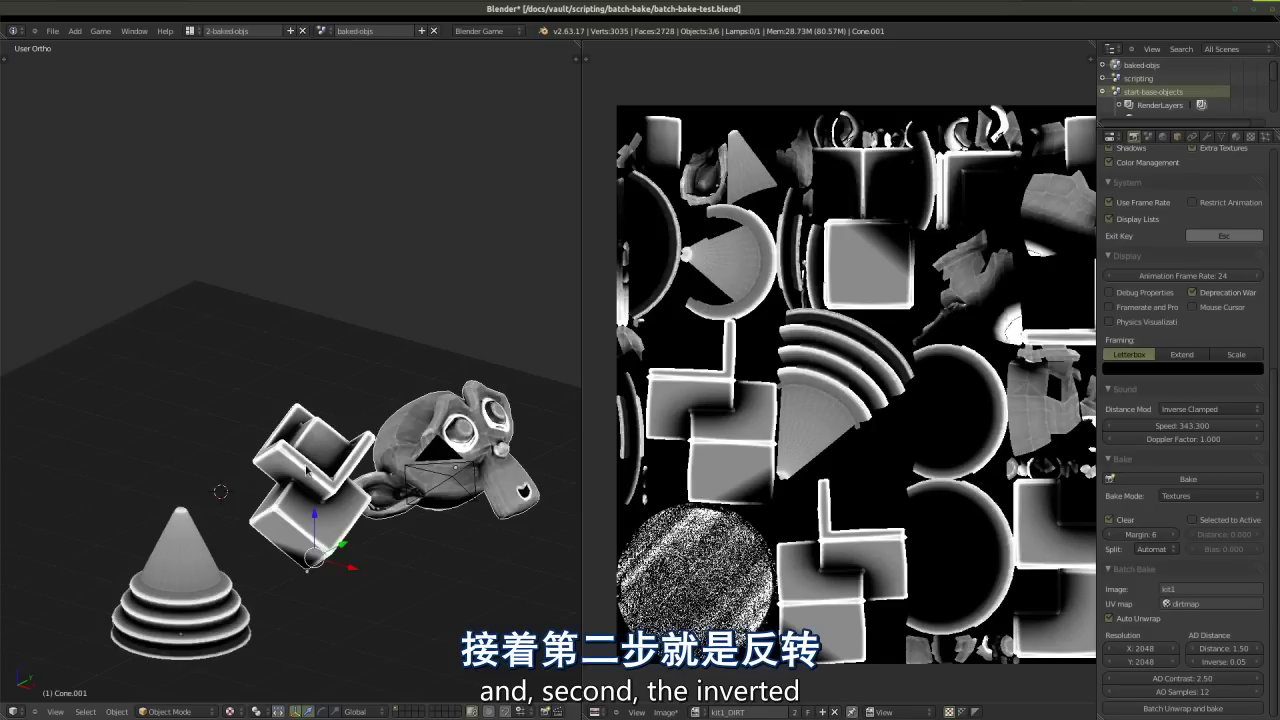
pyautogui.scroll(2, 313, 522)
pyautogui.scroll(-2, 313, 522)
pyautogui.scroll(5, 313, 522)
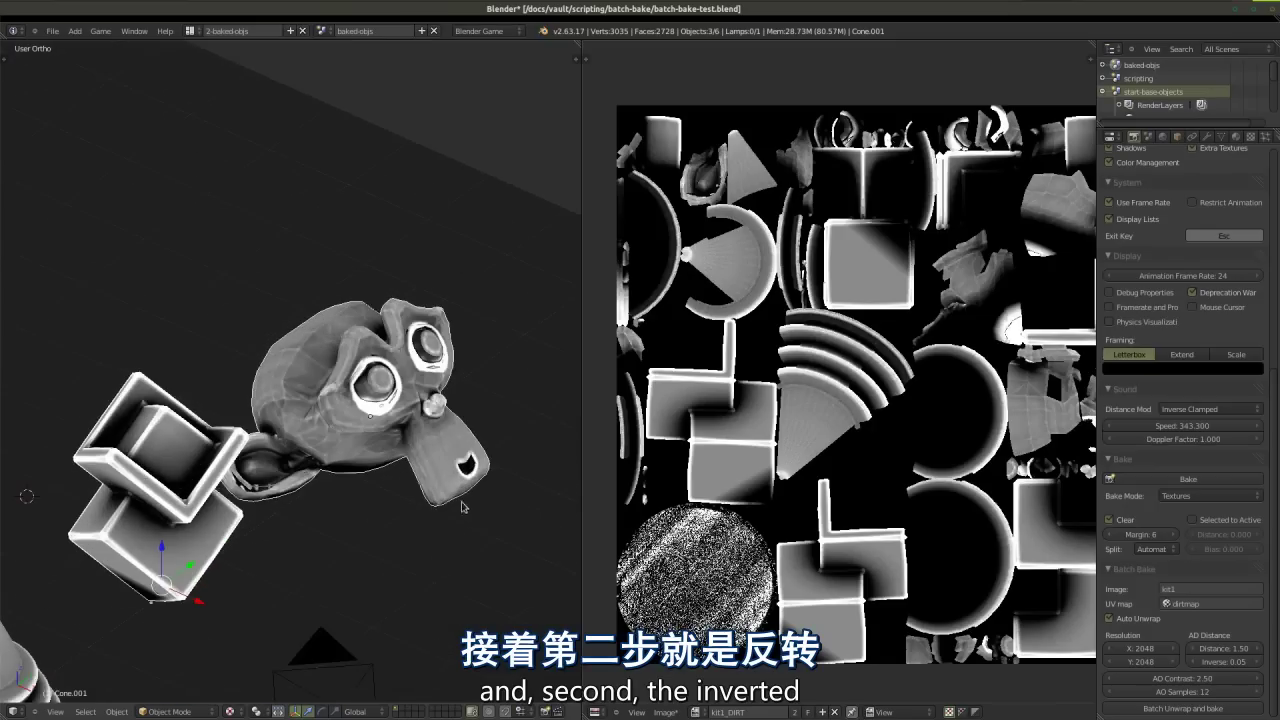
pyautogui.moveTo(360, 440); pyautogui.dragTo(417, 461, button='middle')
pyautogui.scroll(-2, 463, 503)
pyautogui.scroll(1, 365, 540)
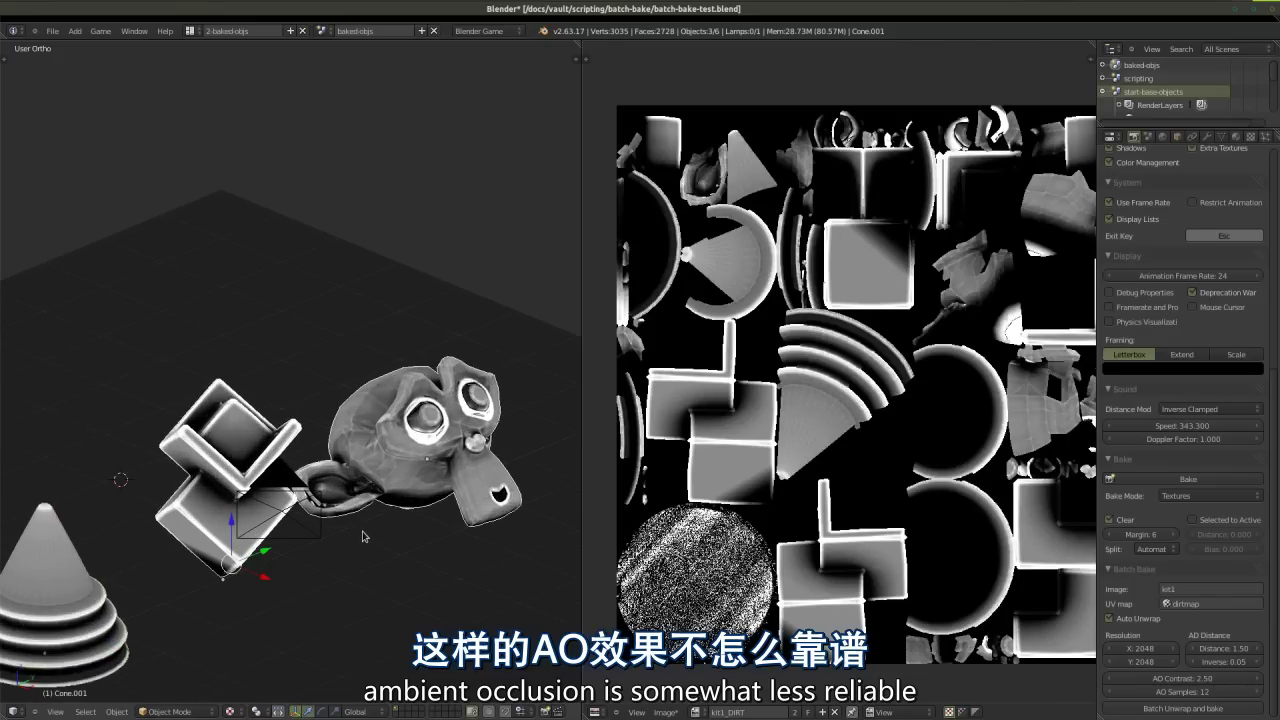
pyautogui.moveTo(364, 535); pyautogui.dragTo(330, 530, button='middle')
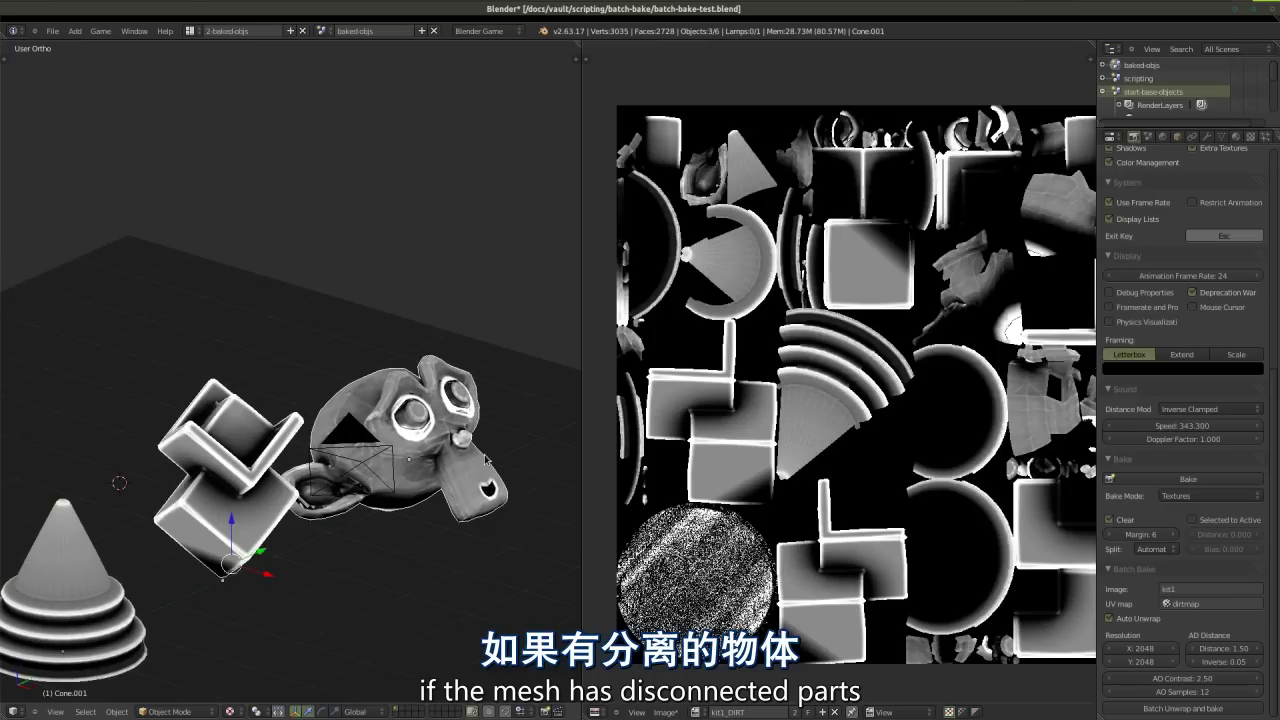
pyautogui.moveTo(455, 456); pyautogui.dragTo(296, 582, button='middle')
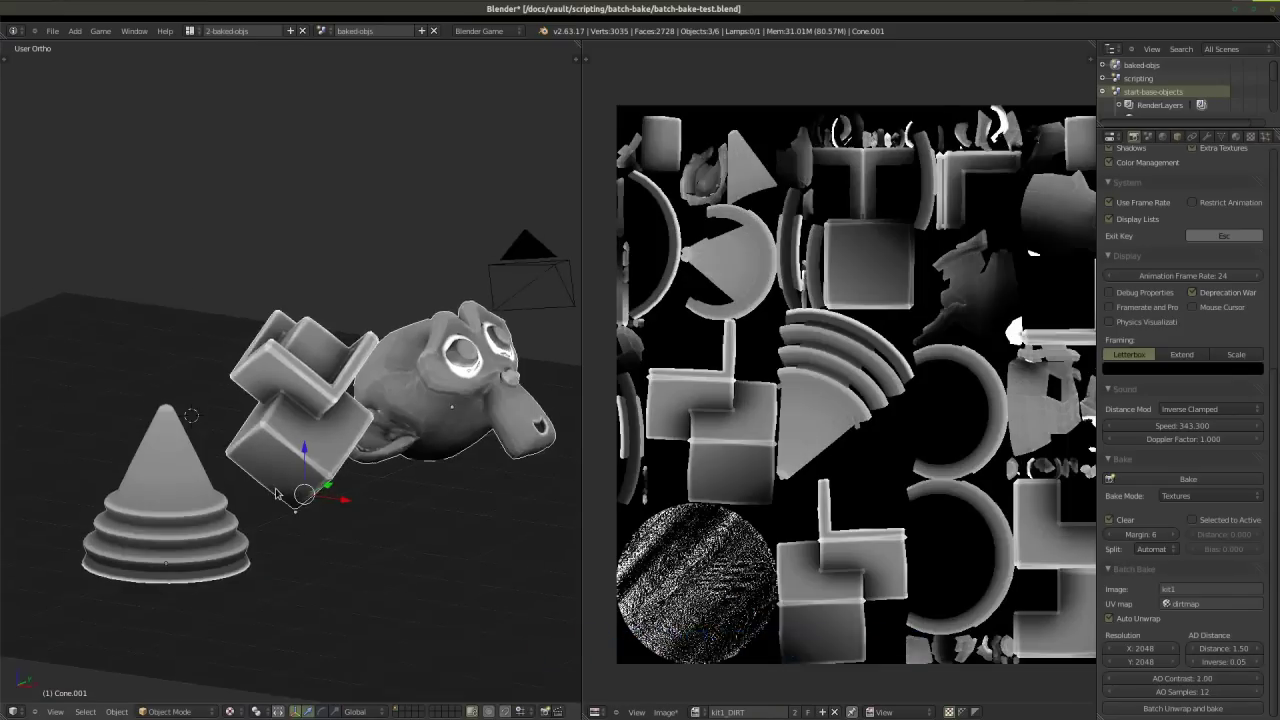
# Step: Orbit and zoom around the cone, boxes and monkey
pyautogui.moveTo(276, 492); pyautogui.dragTo(248, 320, button='middle')
pyautogui.scroll(6, 248, 320)
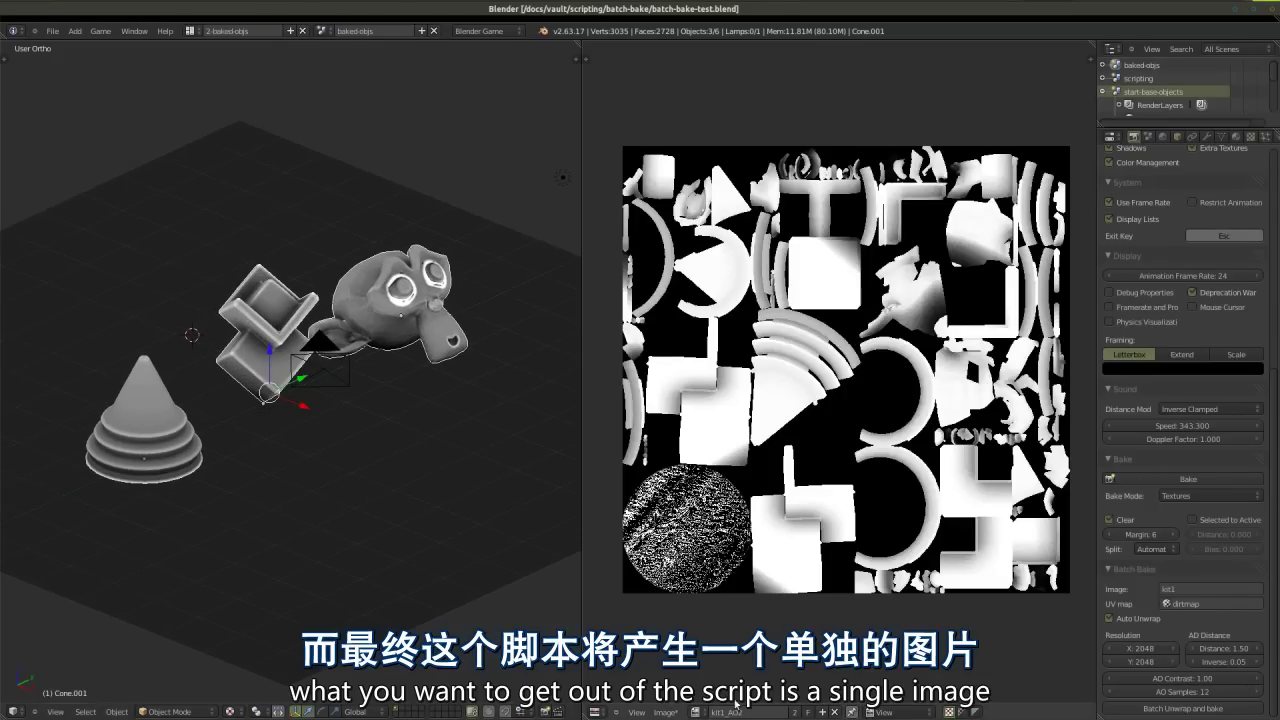
# Step: Display the kit1_DIRT map, then the kit1_AO ambient occlusion bake, in the image view
pyautogui.click(699, 712)
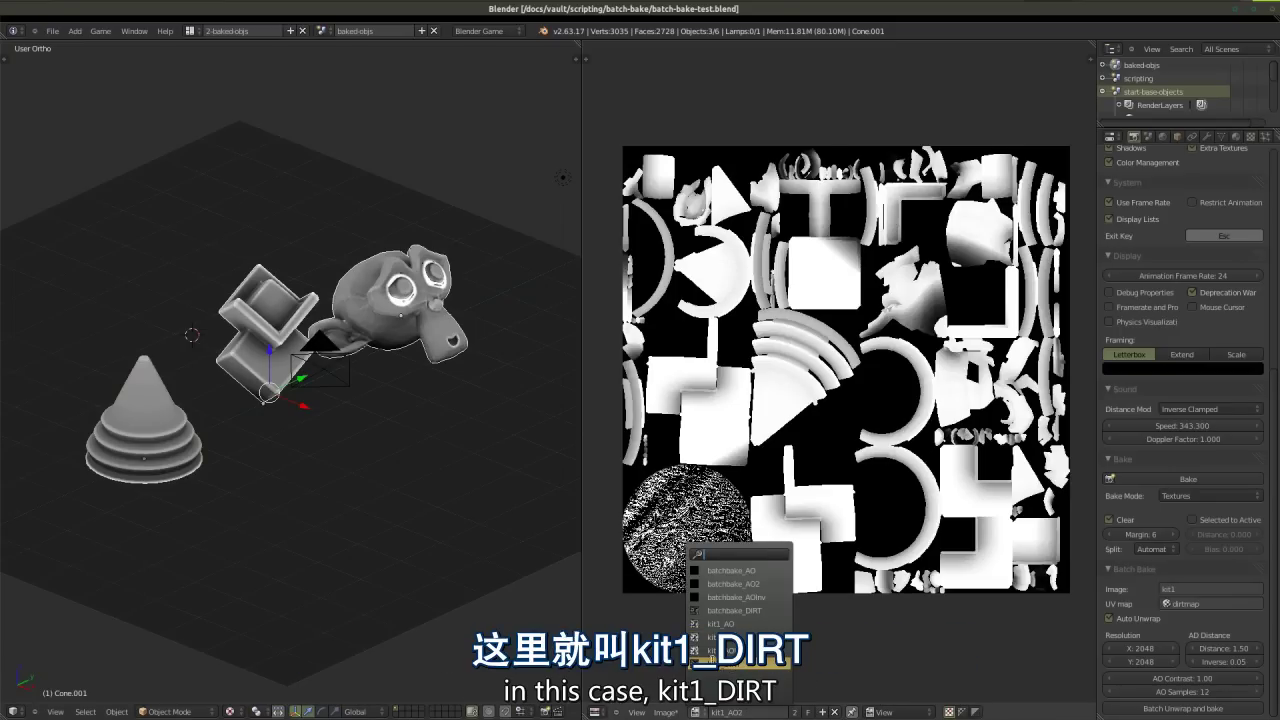
pyautogui.click(720, 660)
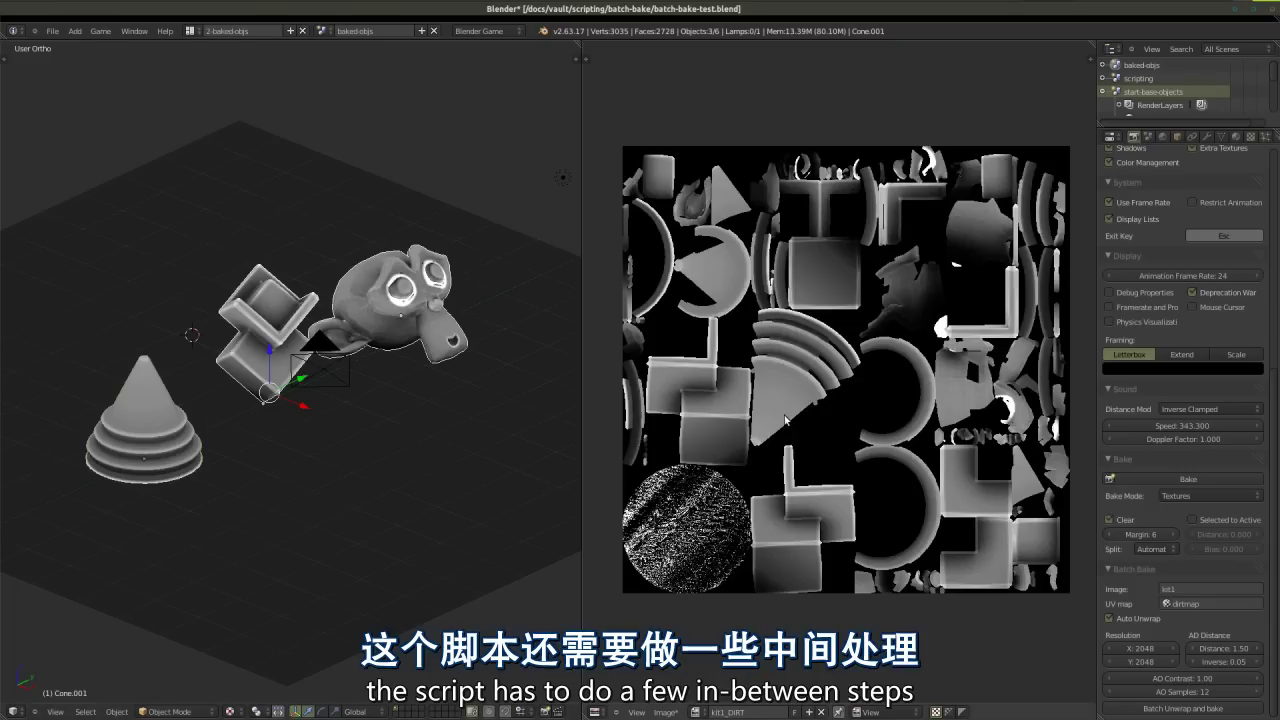
pyautogui.click(693, 712)
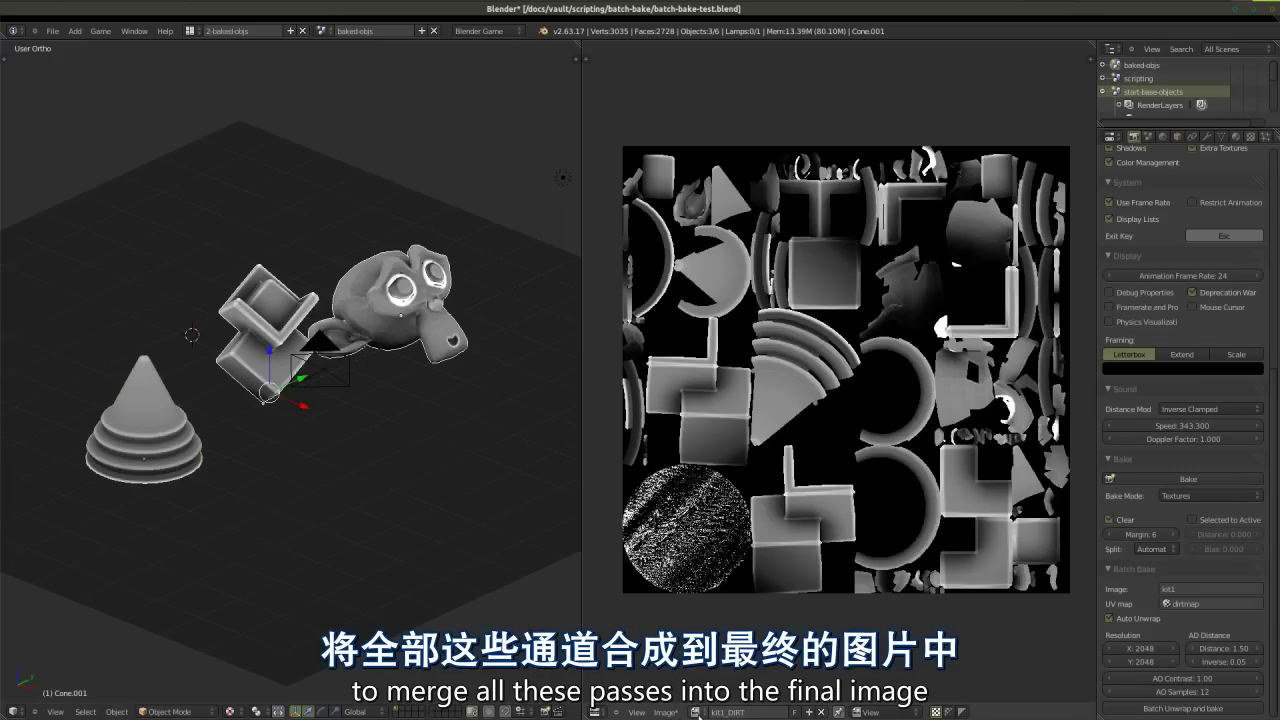
pyautogui.click(695, 711)
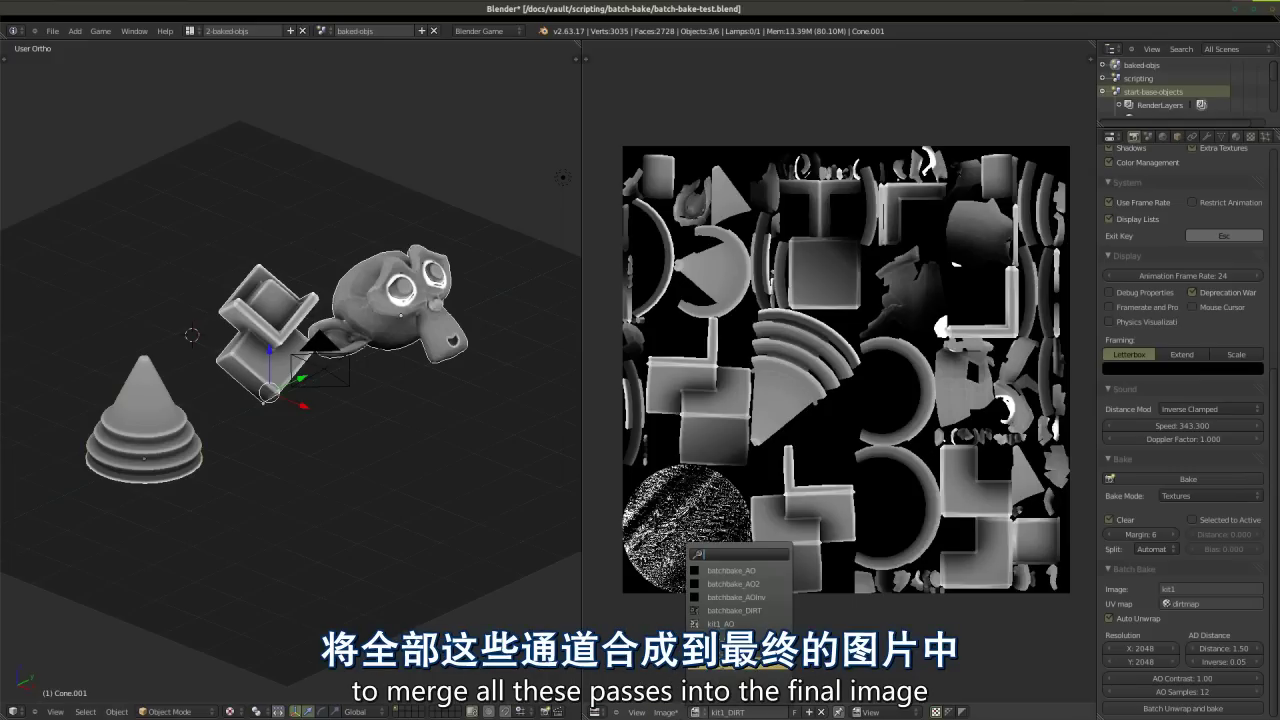
pyautogui.click(720, 623)
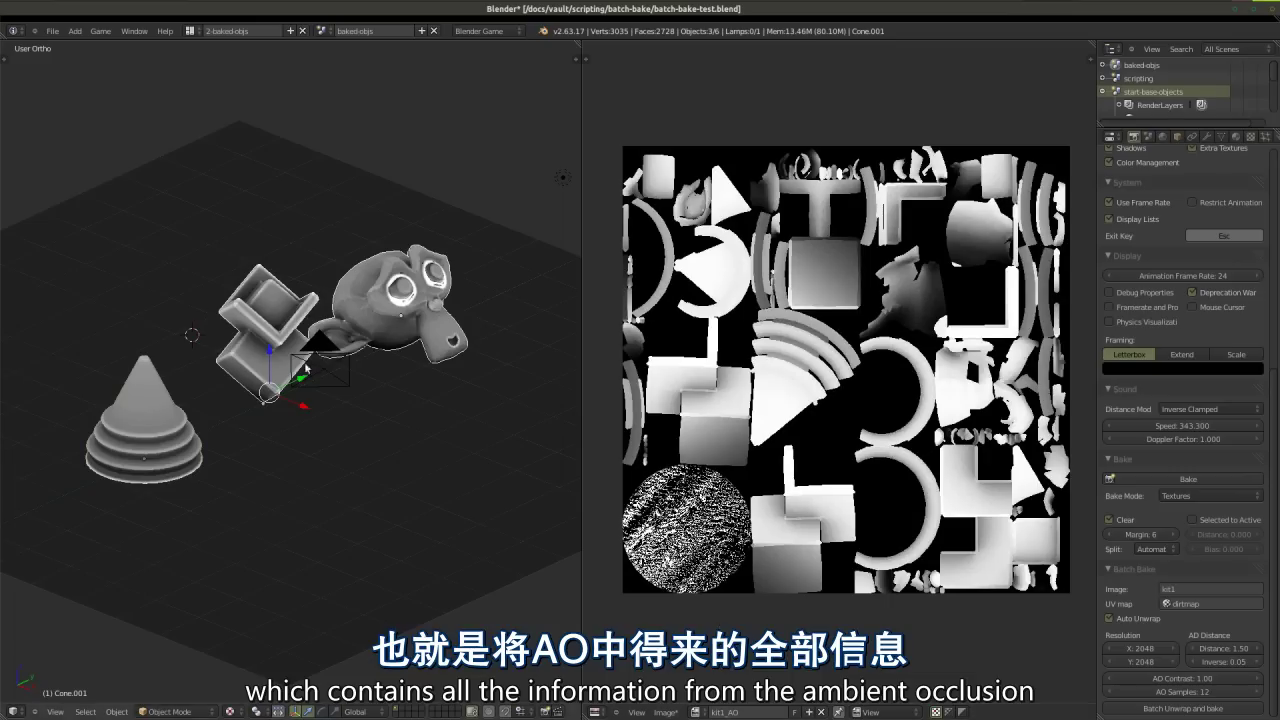
# Step: Orbit to a lower view around the monkey and browse the baked images again
pyautogui.scroll(3, 254, 366)
pyautogui.moveTo(254, 366); pyautogui.dragTo(395, 425, button='middle')
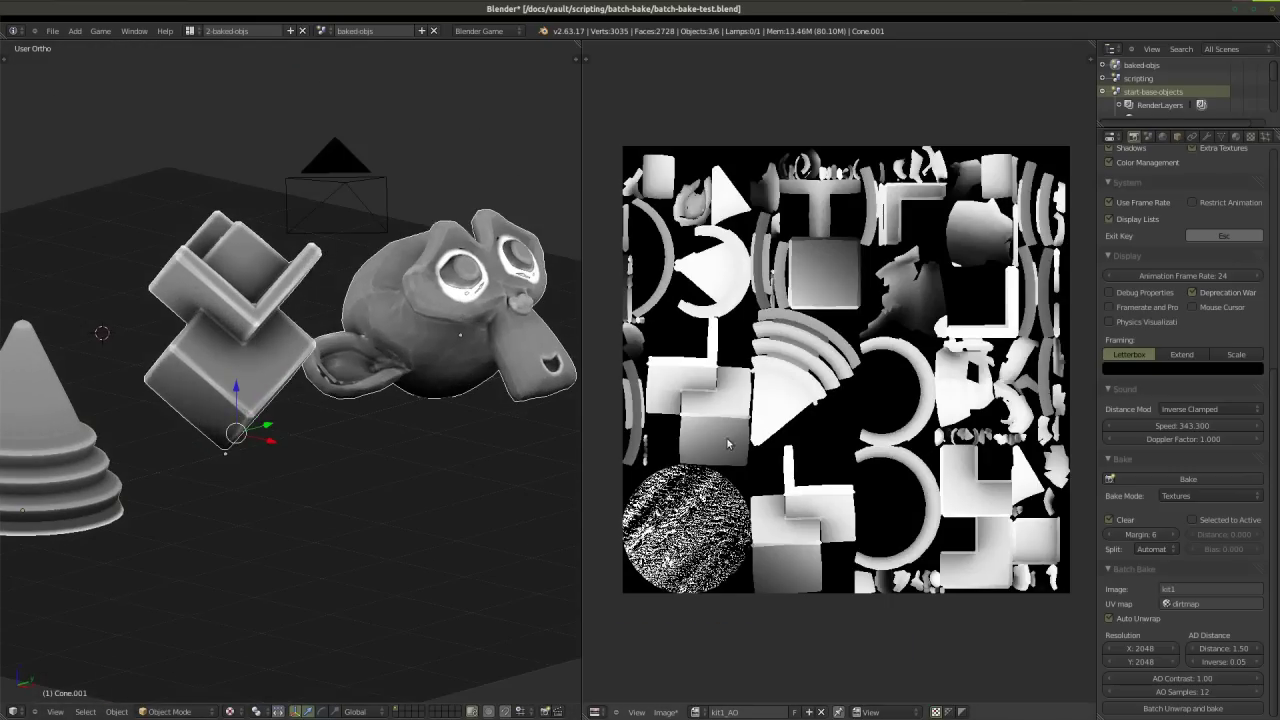
pyautogui.moveTo(467, 404); pyautogui.dragTo(500, 420, button='middle')
pyautogui.click(697, 711)
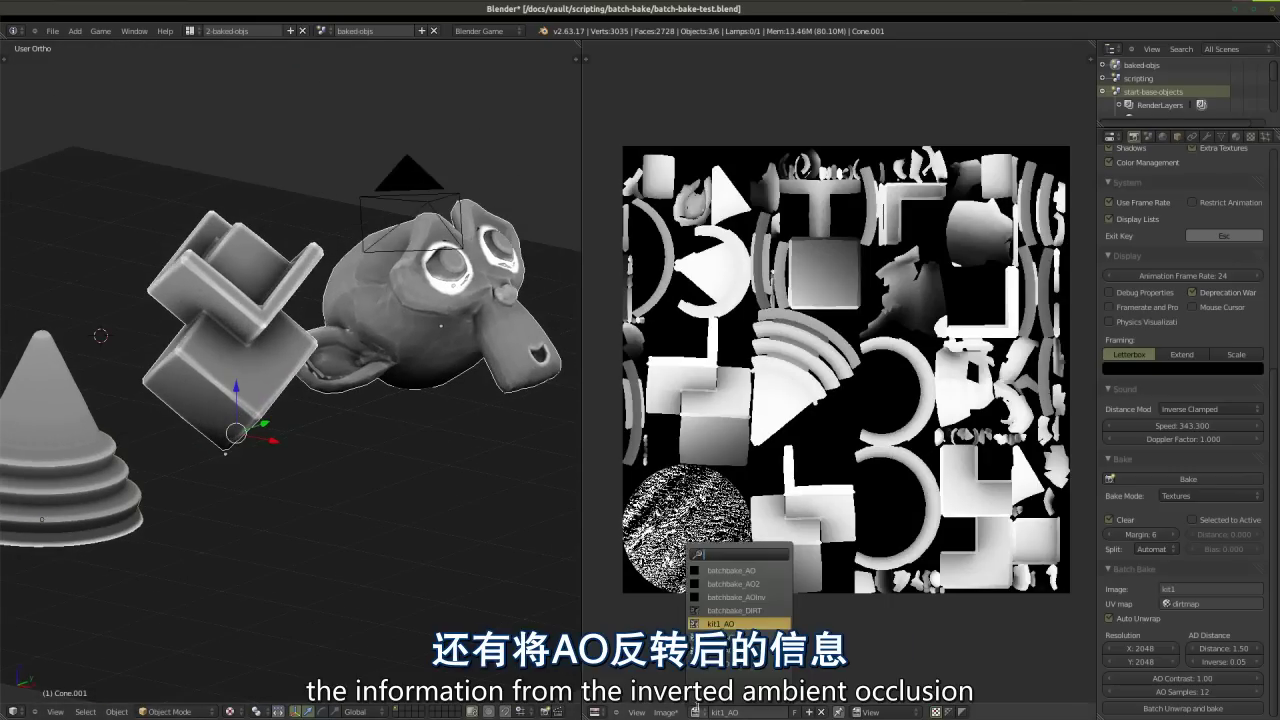
# Step: Display the kit1_AOinv bake and zoom and pan across its islands
pyautogui.click(740, 624)
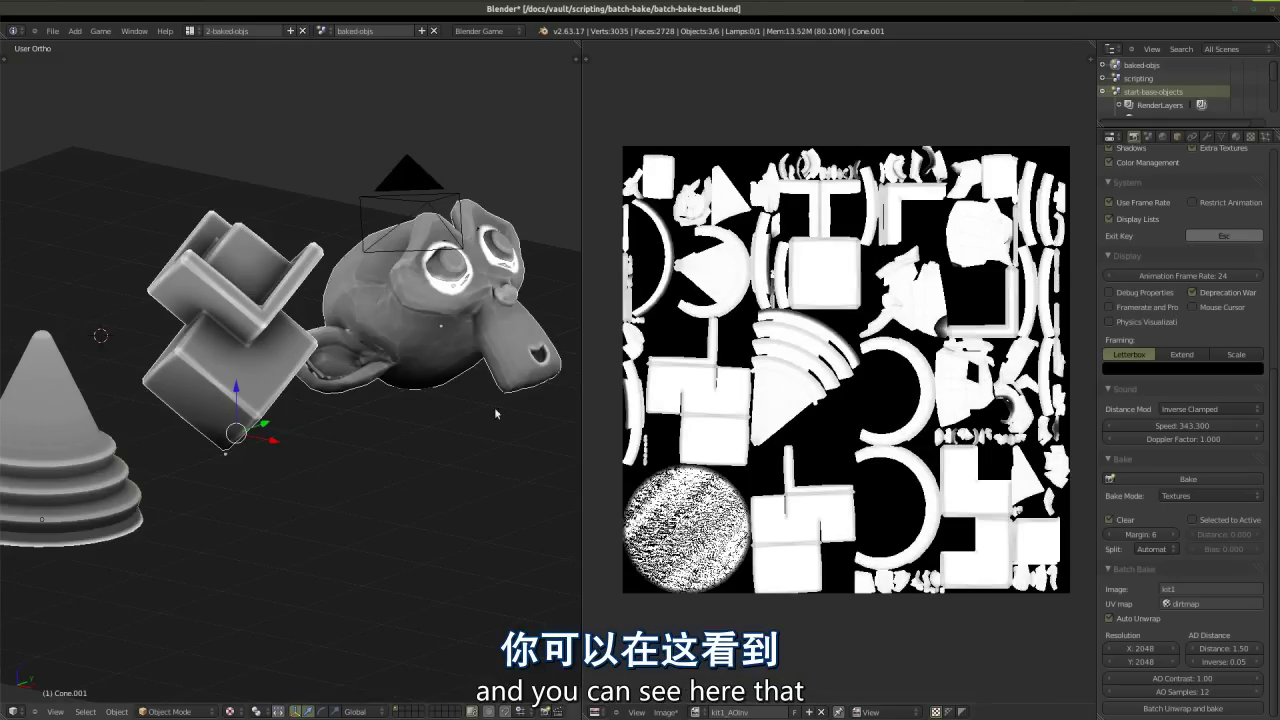
pyautogui.scroll(5, 720, 423)
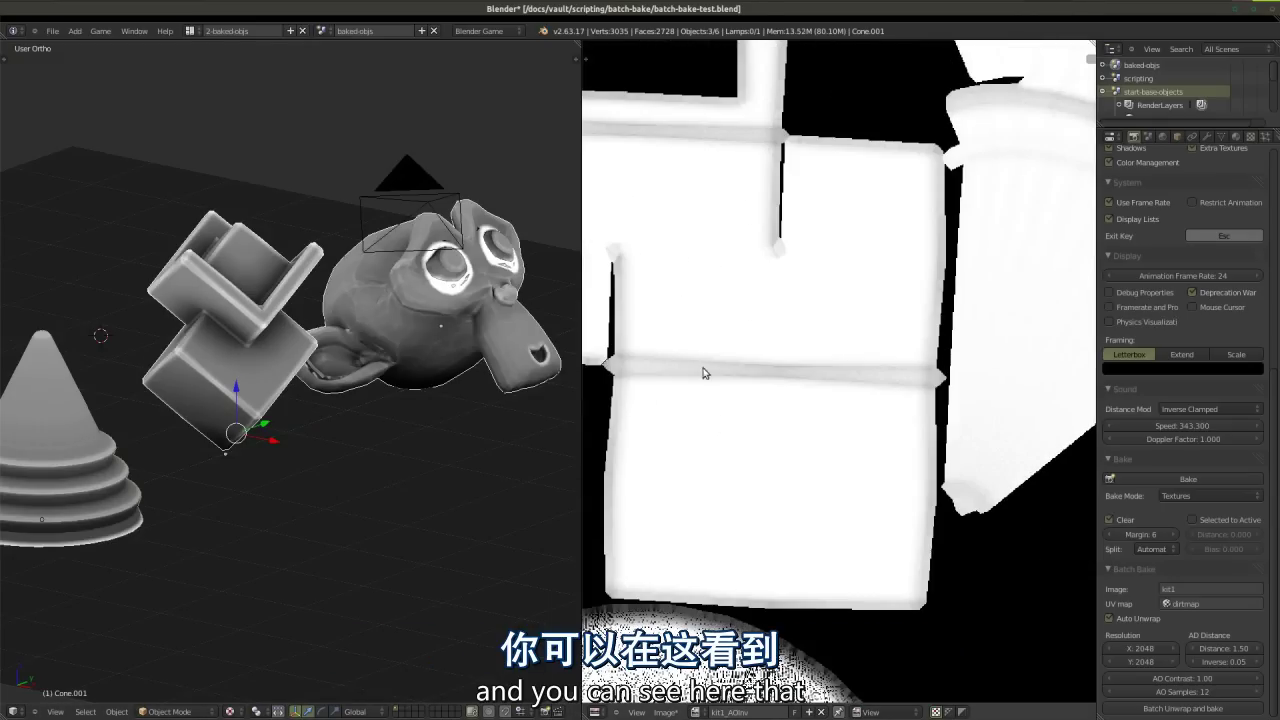
pyautogui.scroll(-3, 820, 420)
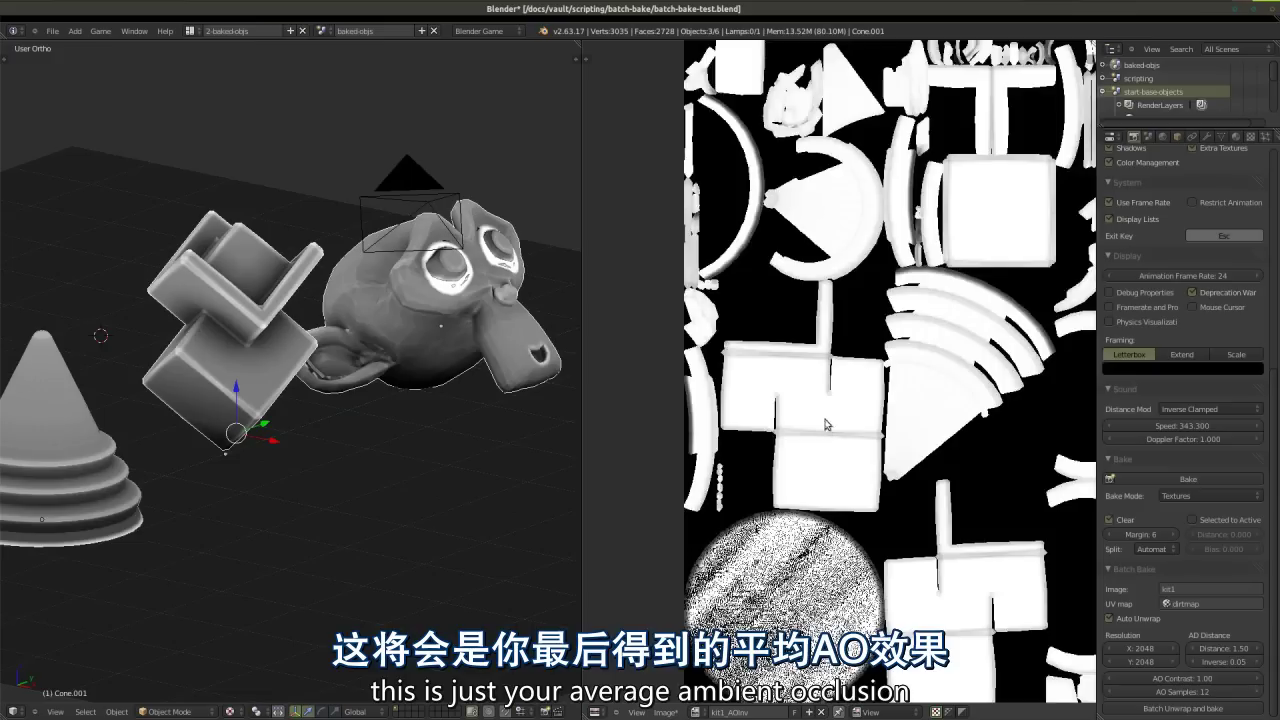
pyautogui.scroll(3, 885, 335)
pyautogui.moveTo(889, 340); pyautogui.dragTo(839, 325, button='middle')
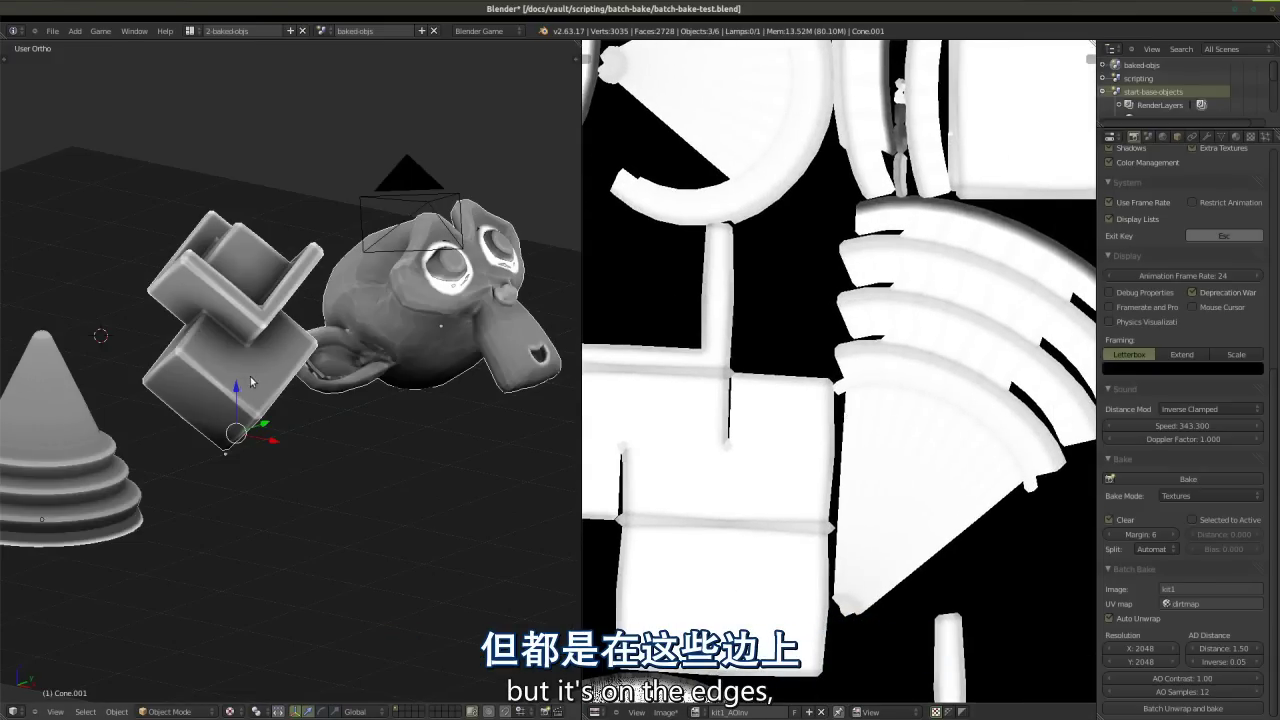
pyautogui.moveTo(450, 480); pyautogui.dragTo(260, 470, button='middle')
pyautogui.scroll(-5, 240, 465)
pyautogui.scroll(5, 218, 455)
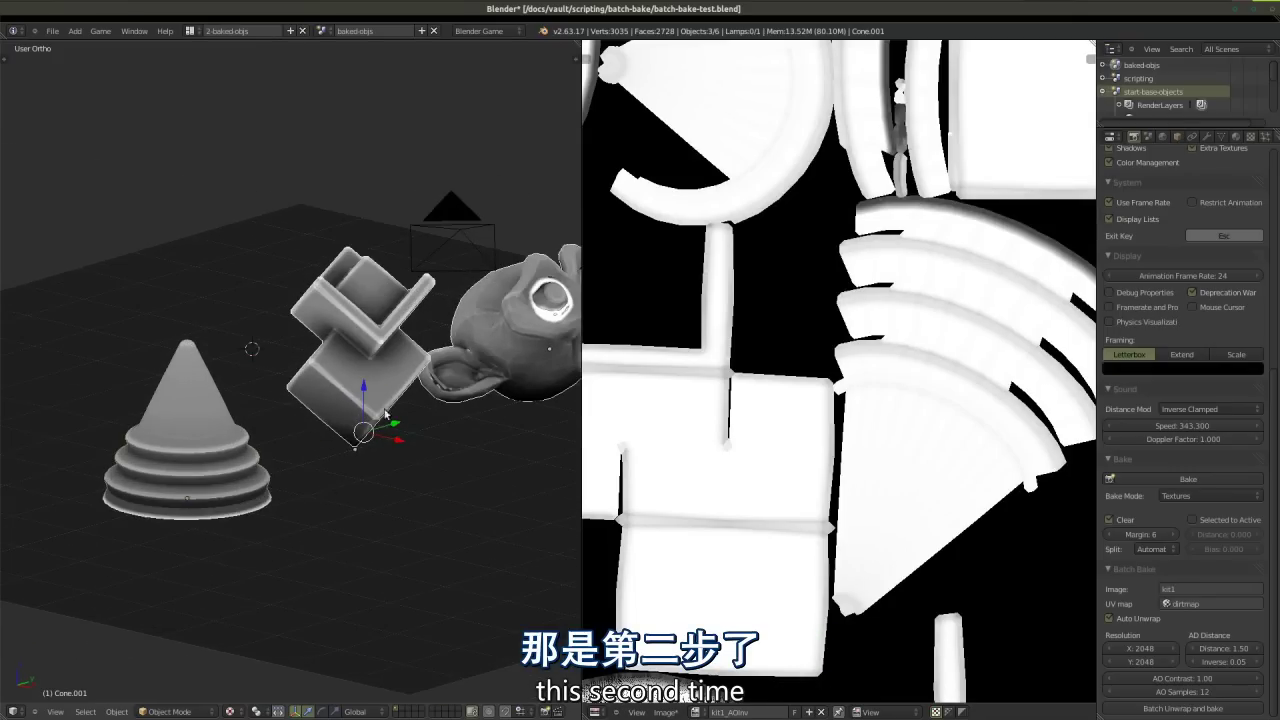
# Step: Toggle Edit Mode on the cone, then reselect kit1_AOinv from the baked image list
pyautogui.press('Tab')
pyautogui.press('Tab')
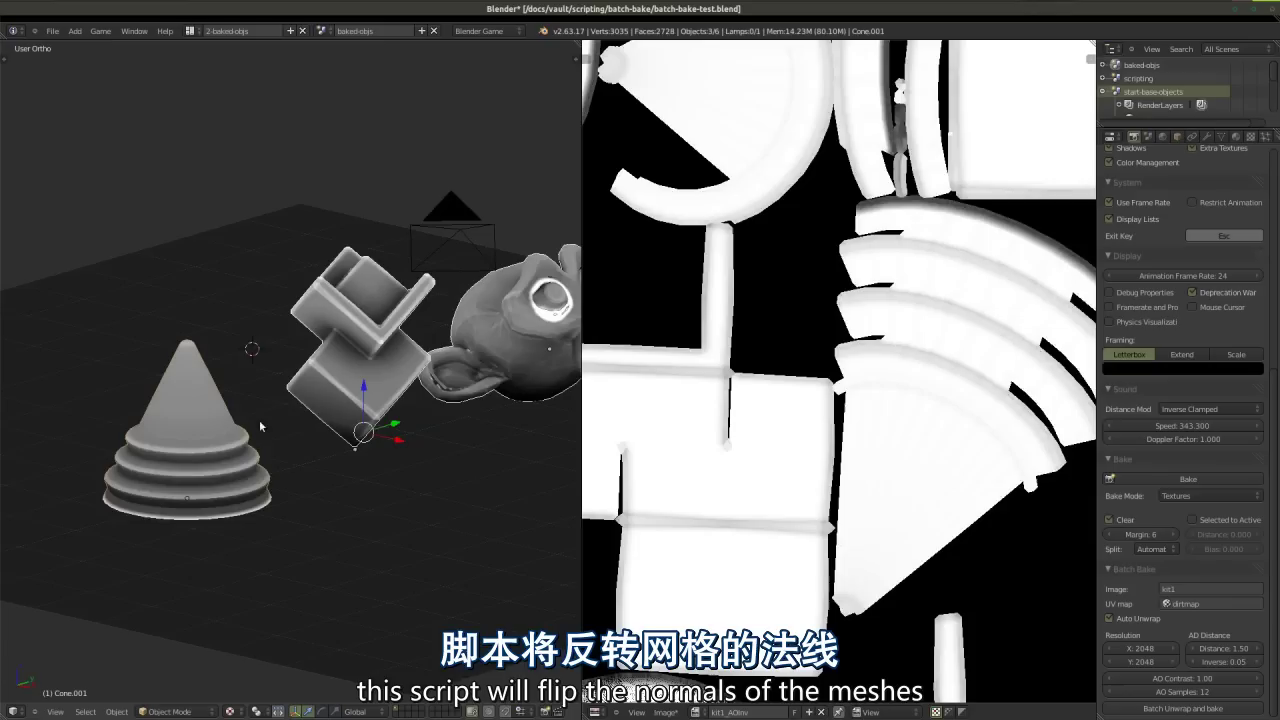
pyautogui.press('Tab')
pyautogui.press('w')
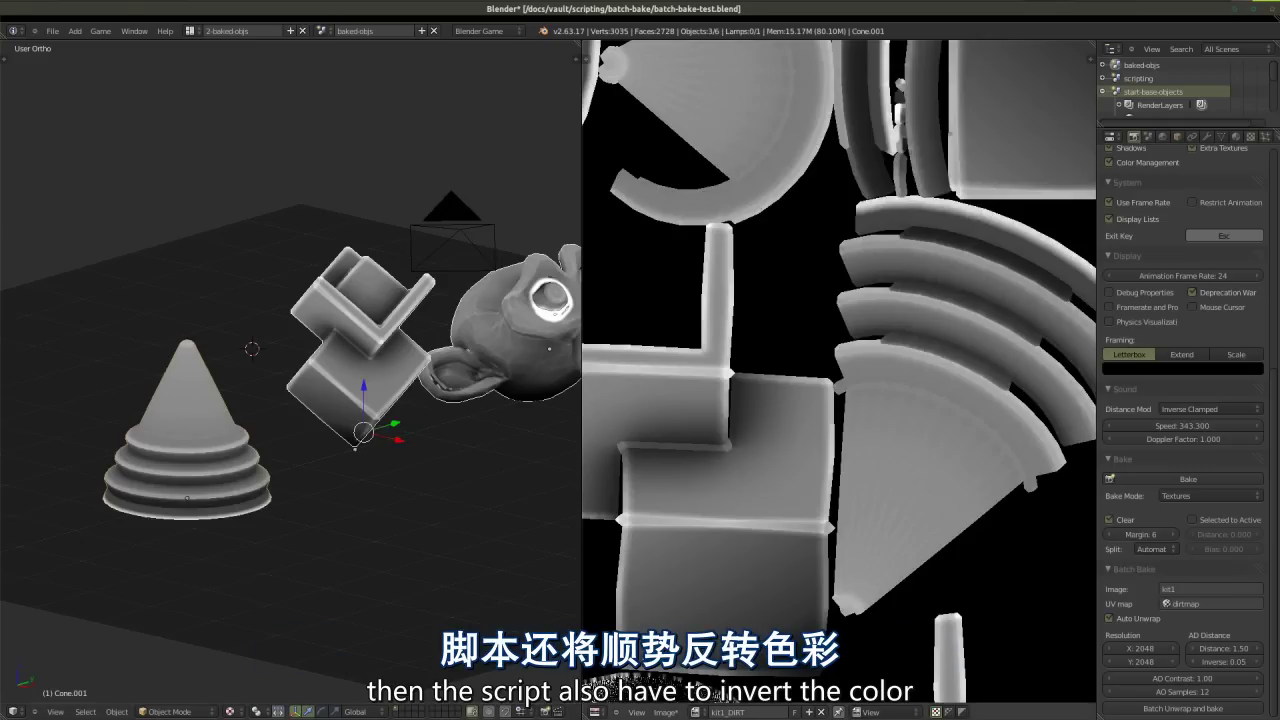
pyautogui.click(697, 712)
pyautogui.click(718, 637)
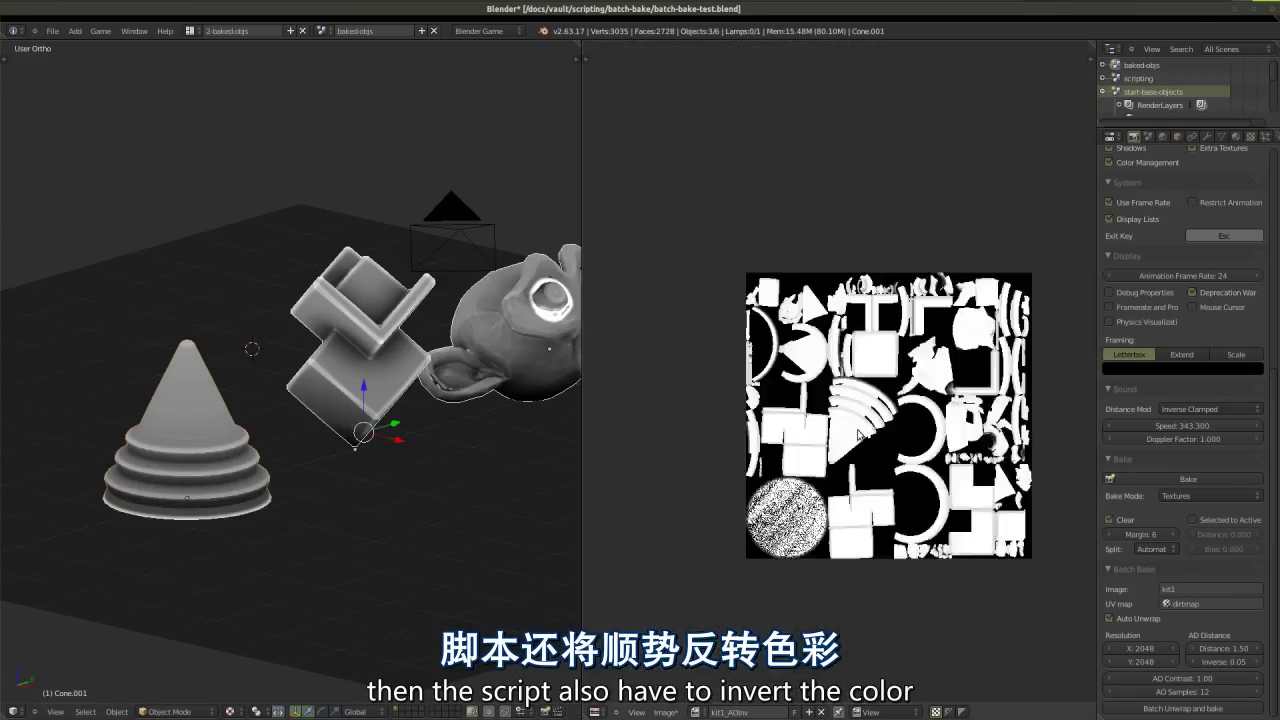
pyautogui.scroll(3, 840, 380)
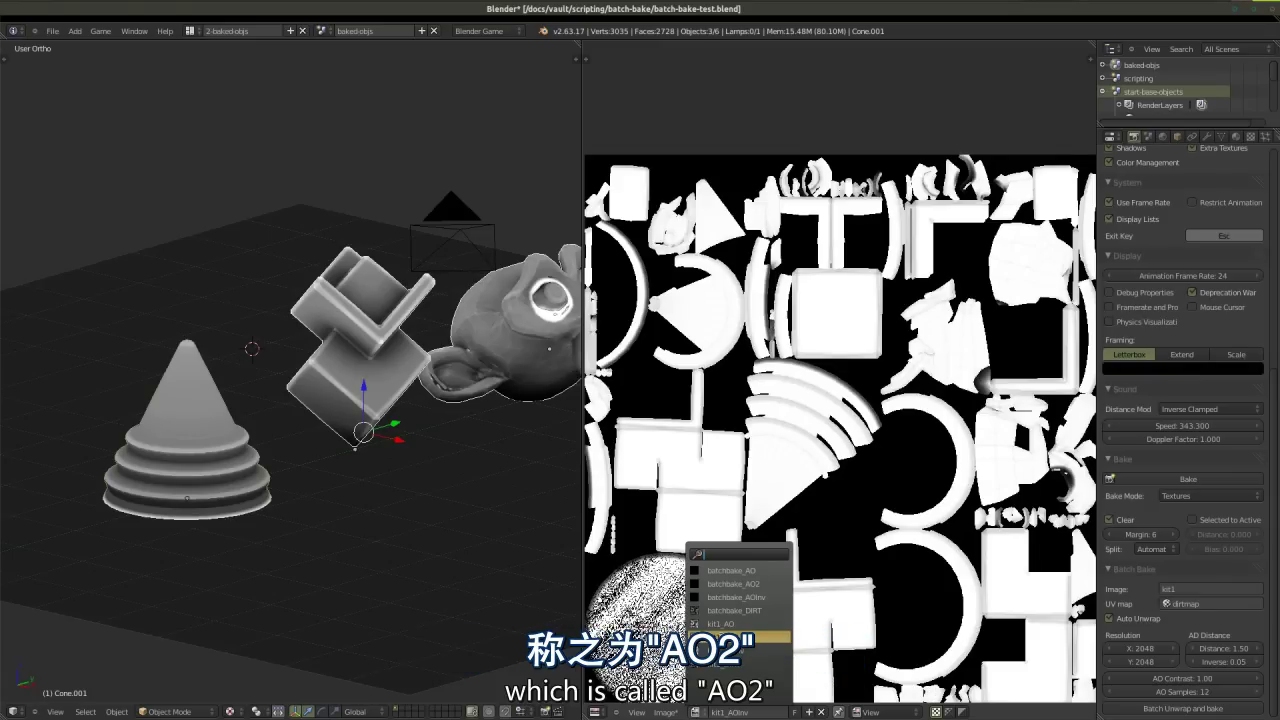
pyautogui.click(720, 637)
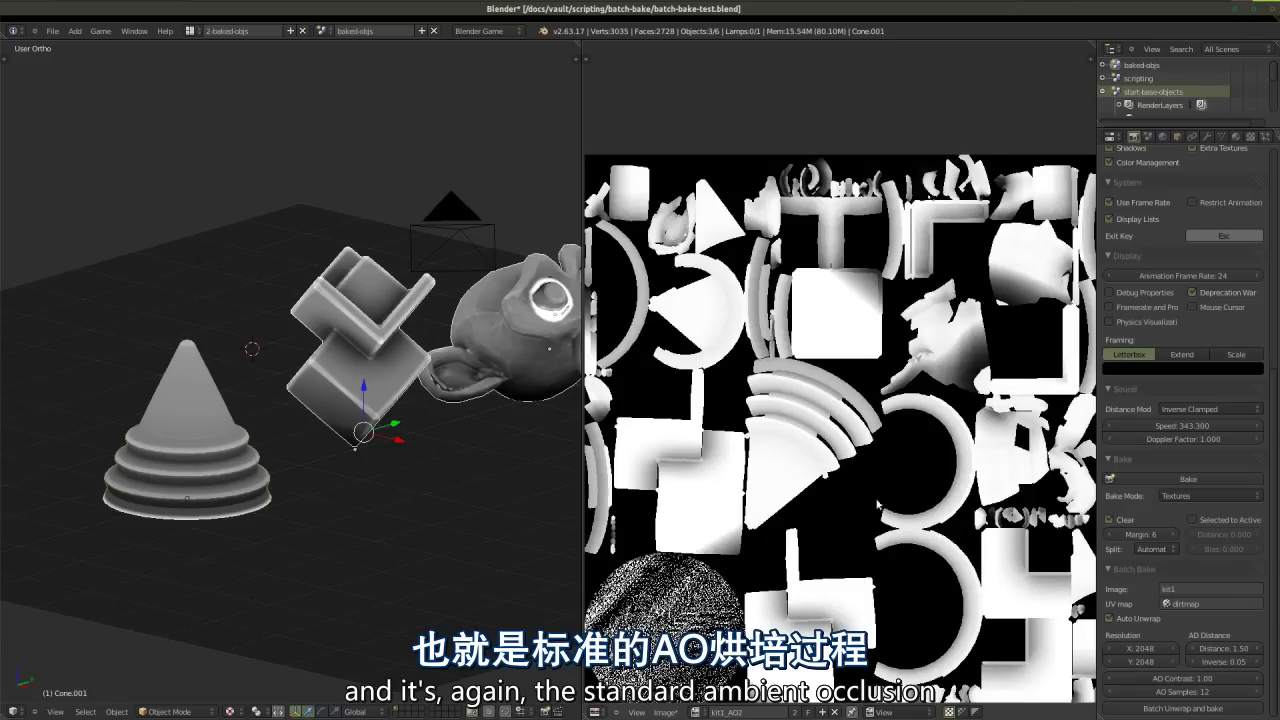
pyautogui.scroll(2, 833, 551)
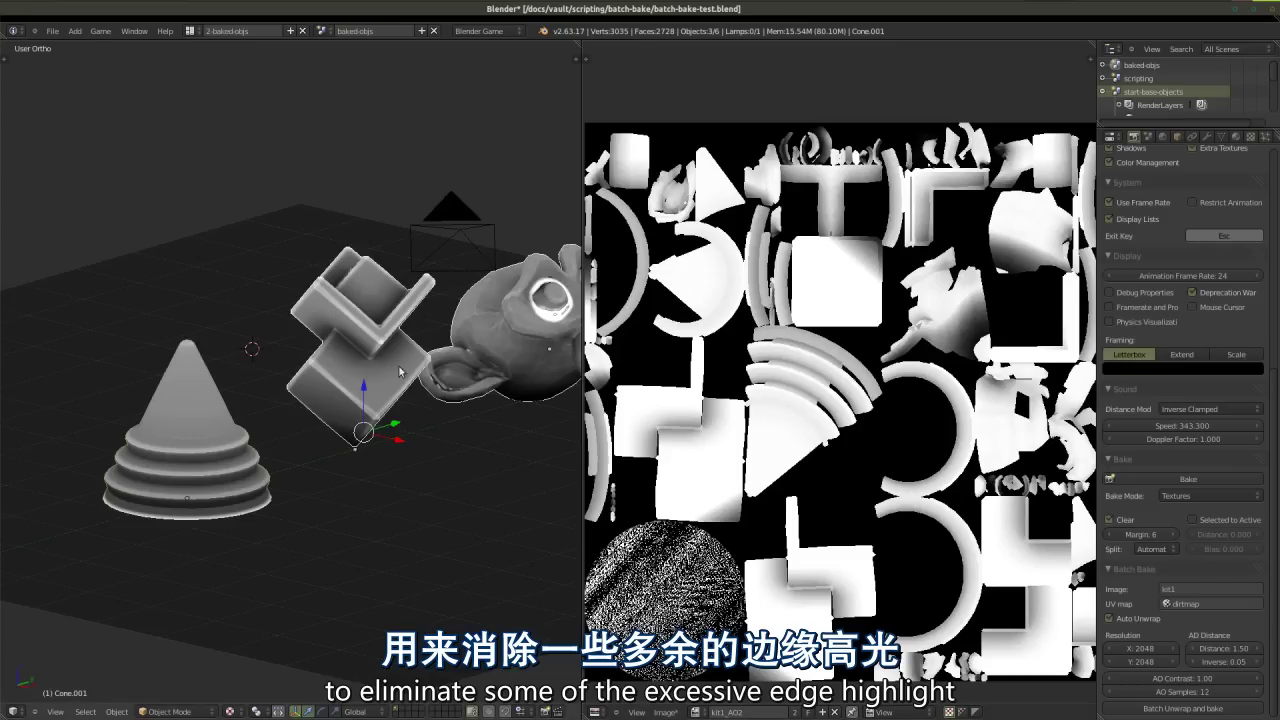
pyautogui.scroll(5, 670, 440)
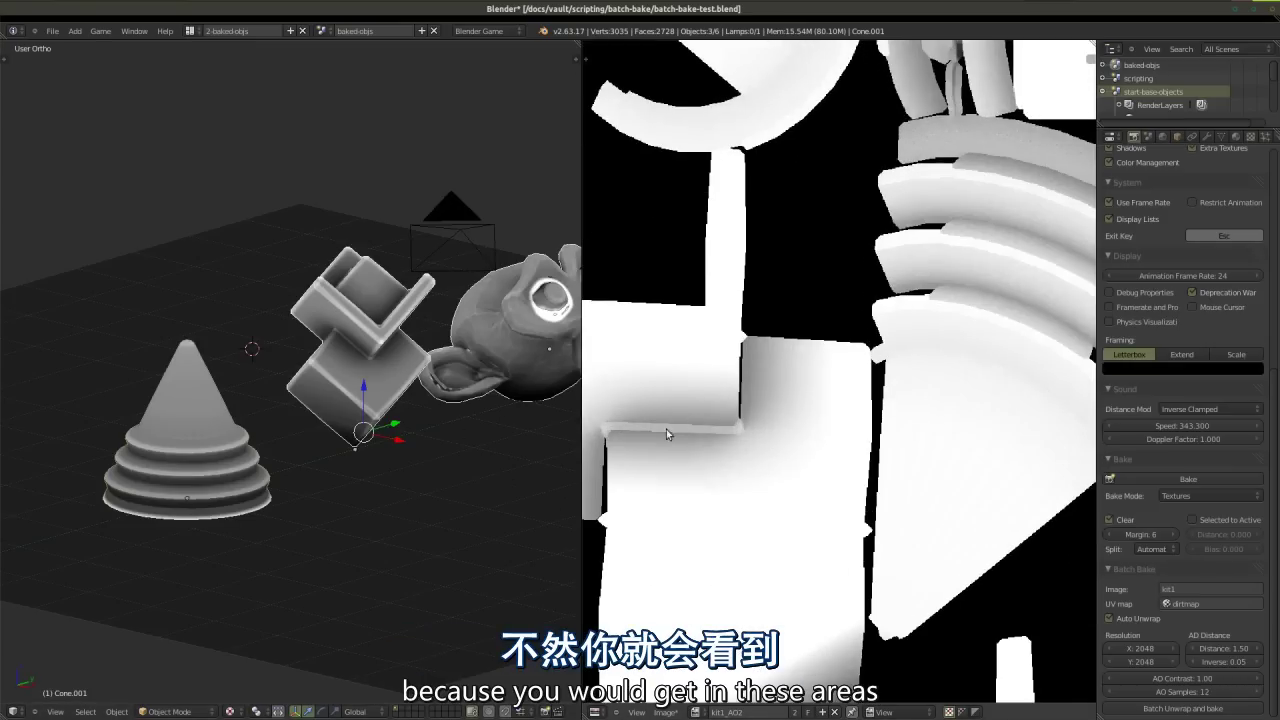
pyautogui.scroll(6, 444, 401)
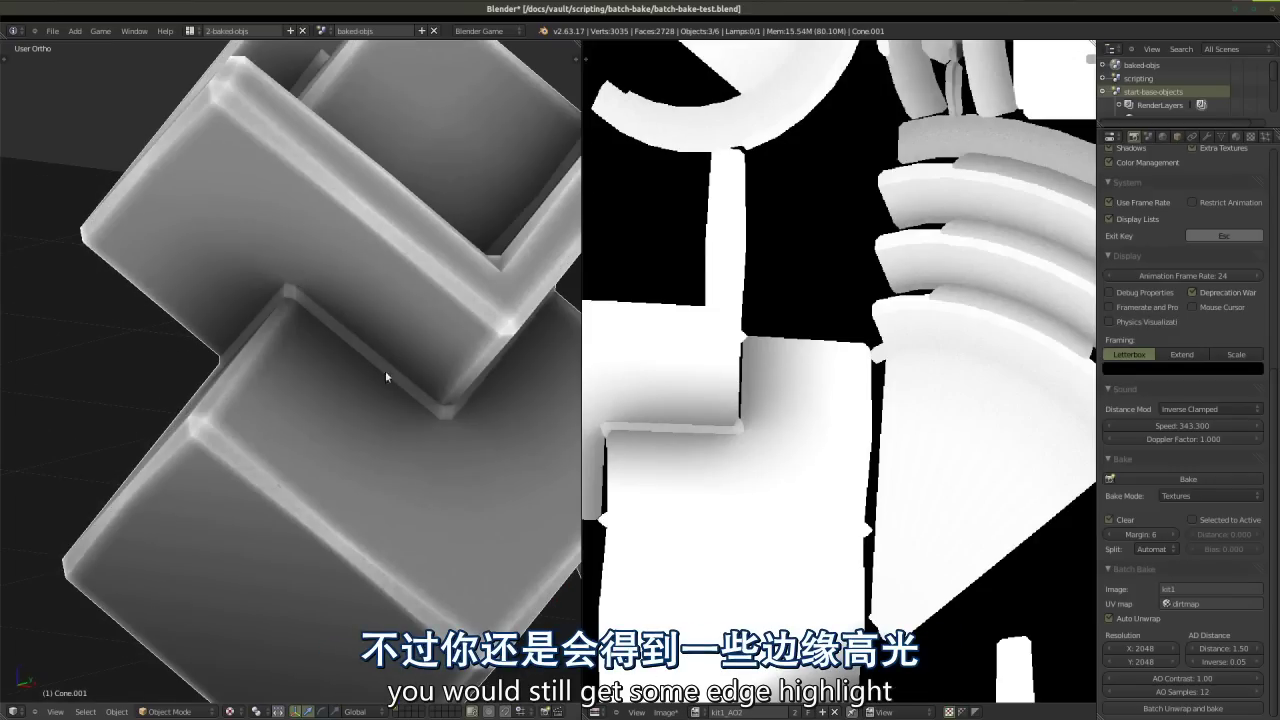
pyautogui.scroll(-6, 477, 409)
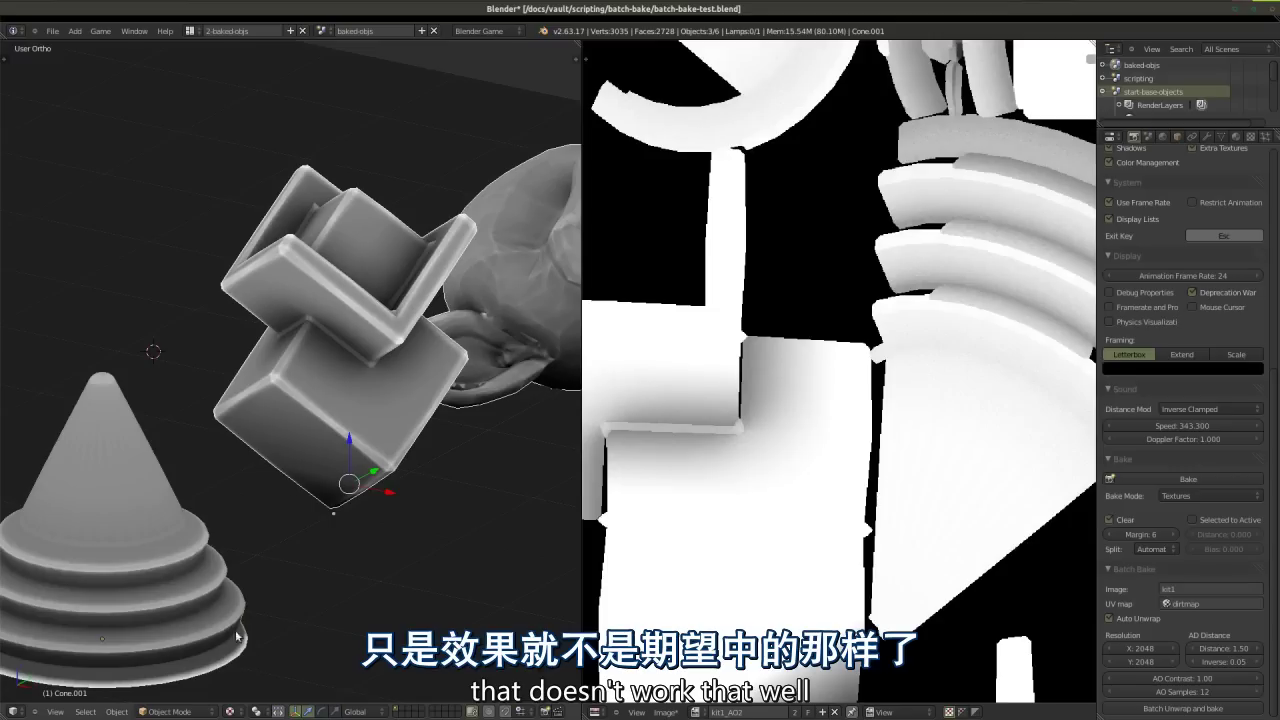
pyautogui.scroll(-5, 340, 280)
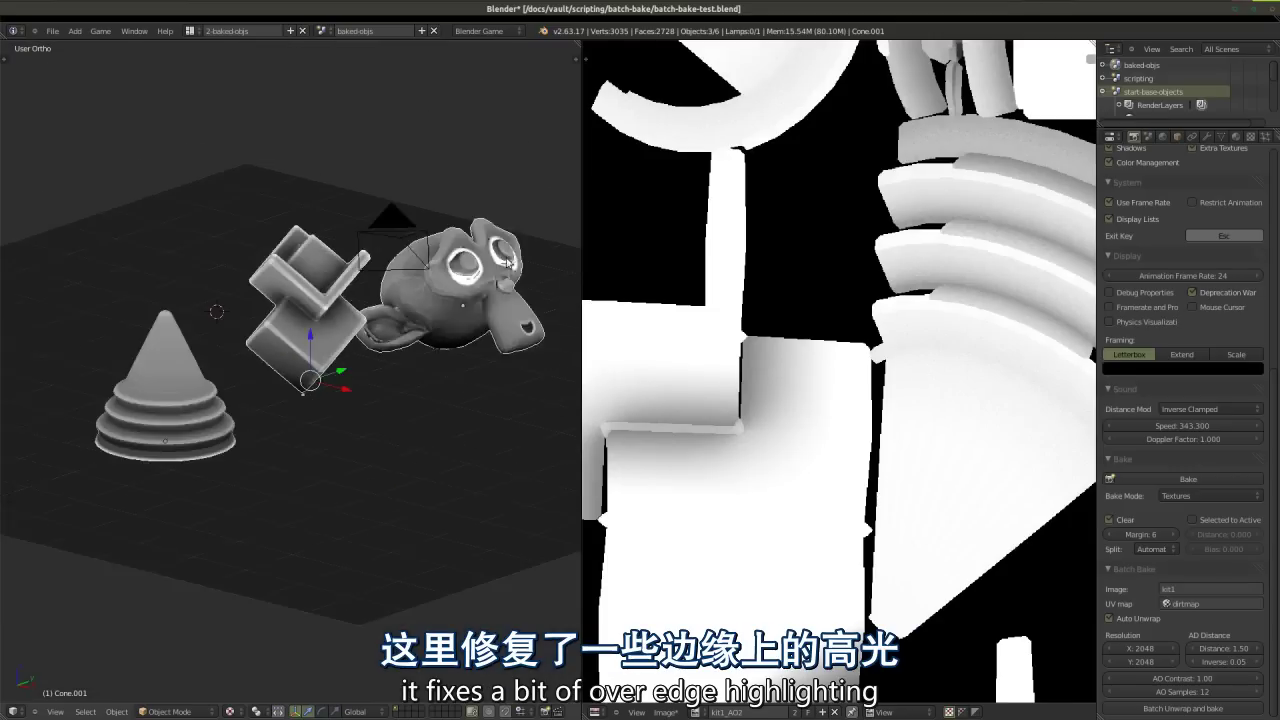
pyautogui.scroll(5, 182, 327)
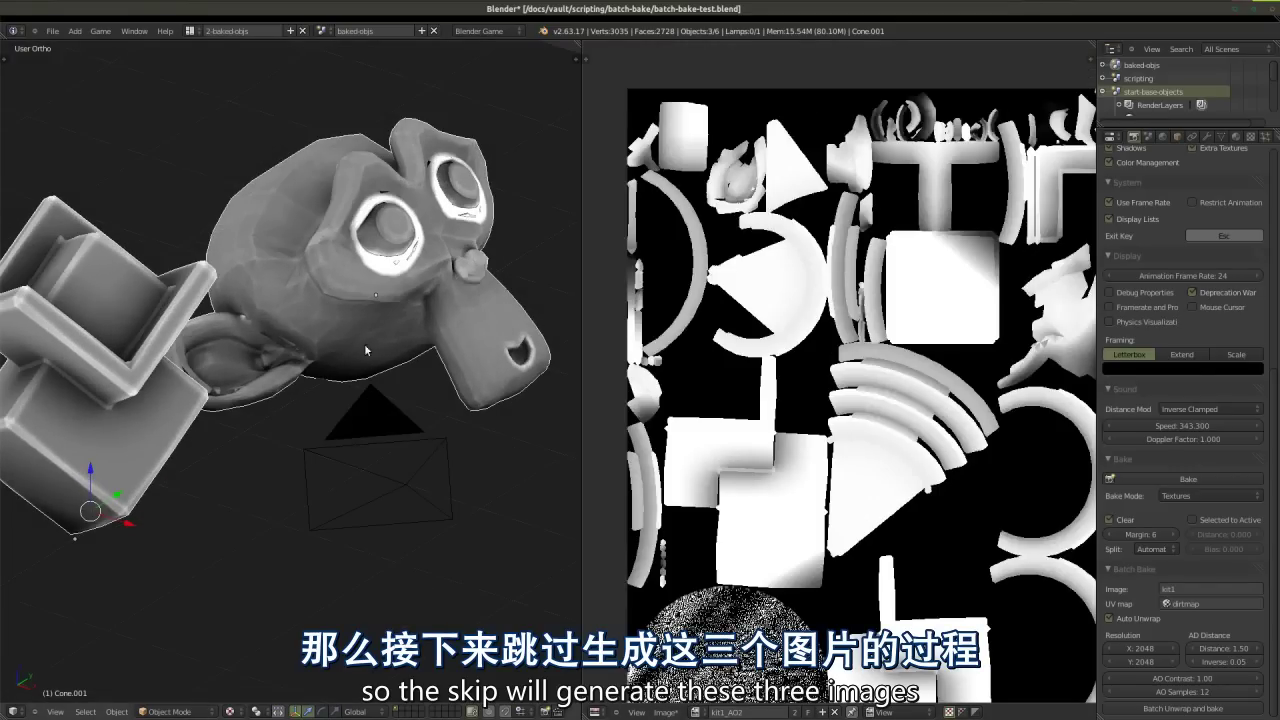
pyautogui.scroll(-2, 365, 349)
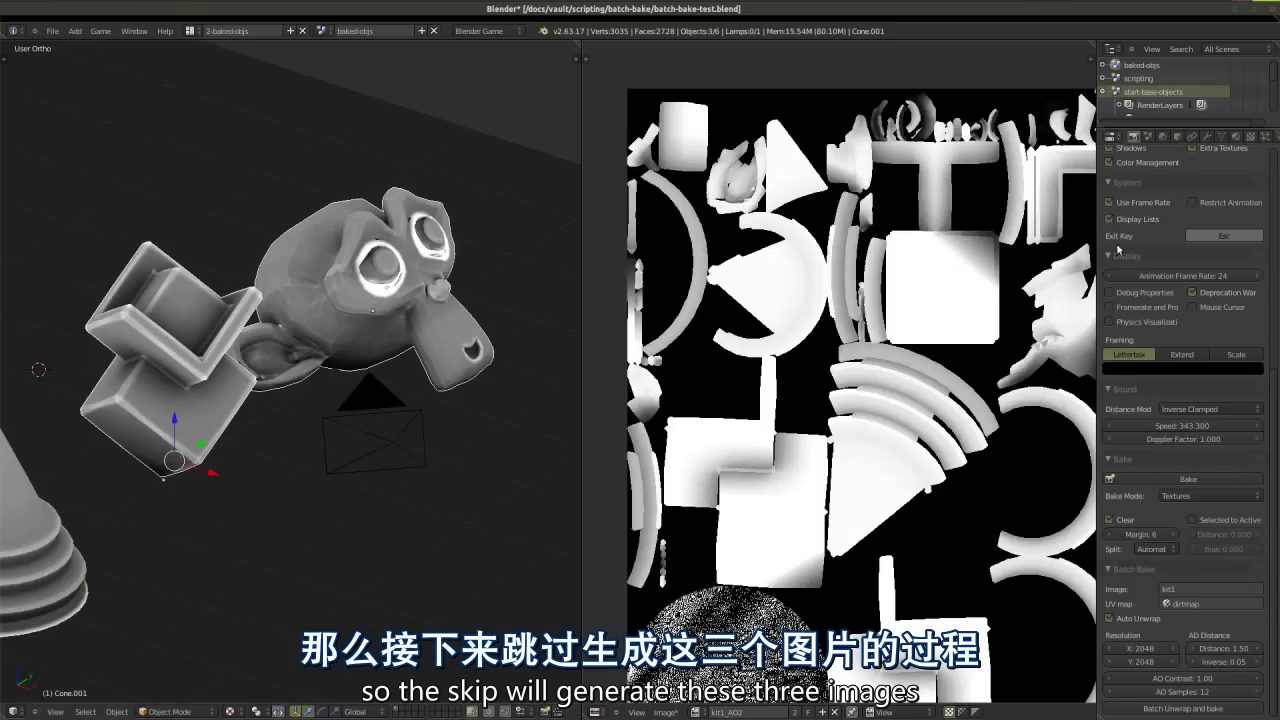
# Step: Assign the kit1_AOComp material to Monkey.001 and view its kit1_AO, kit1_AOinv and kit1_AO2 slots
pyautogui.click(1236, 136)
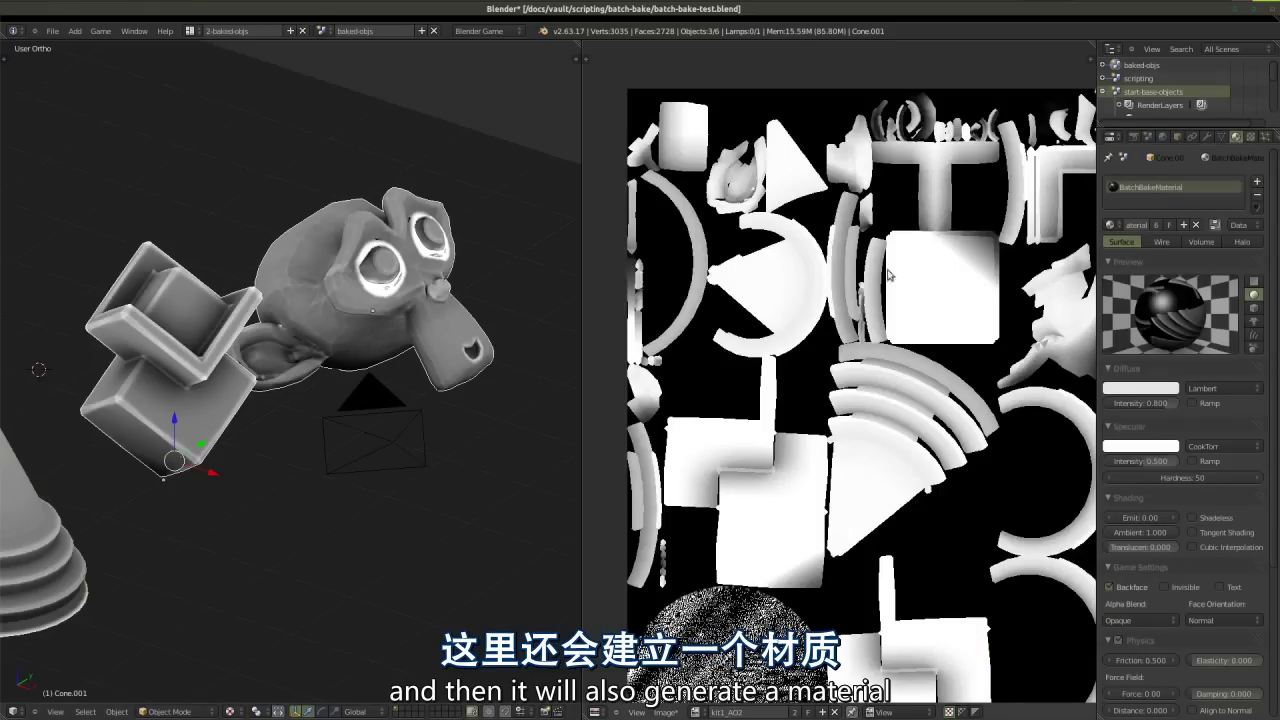
pyautogui.rightClick(396, 266)
pyautogui.click(1109, 225)
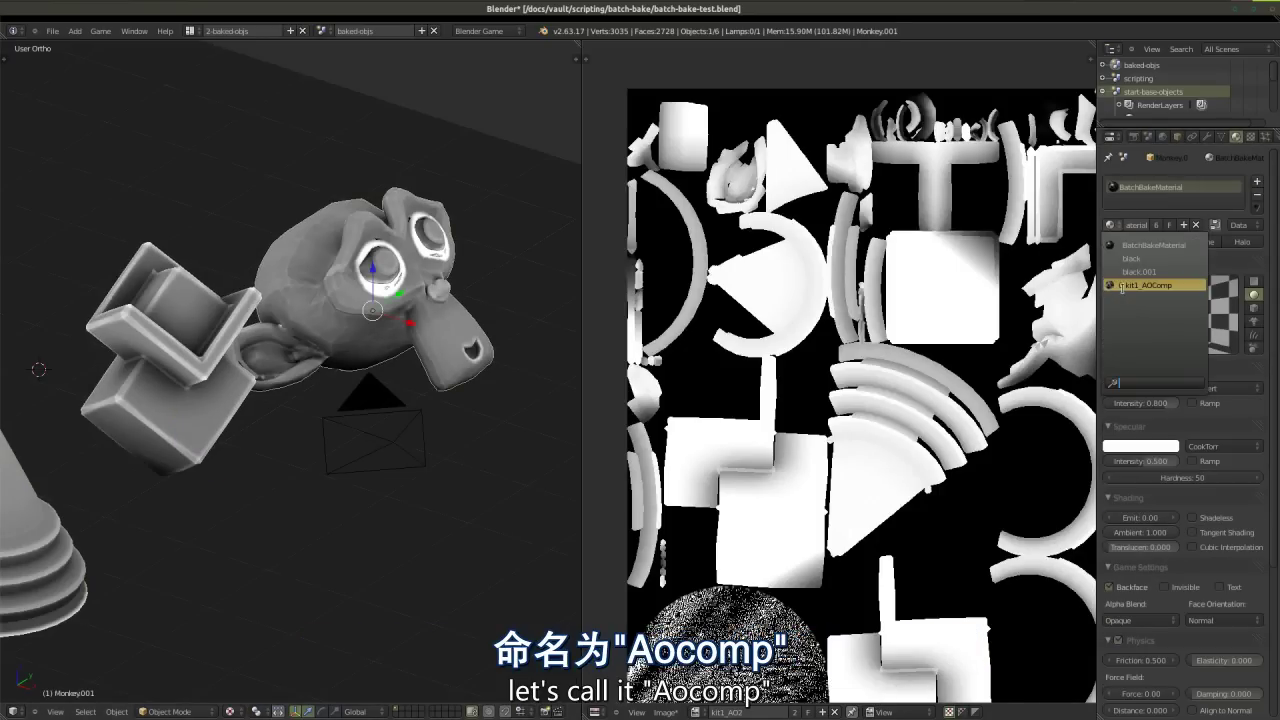
pyautogui.click(1153, 287)
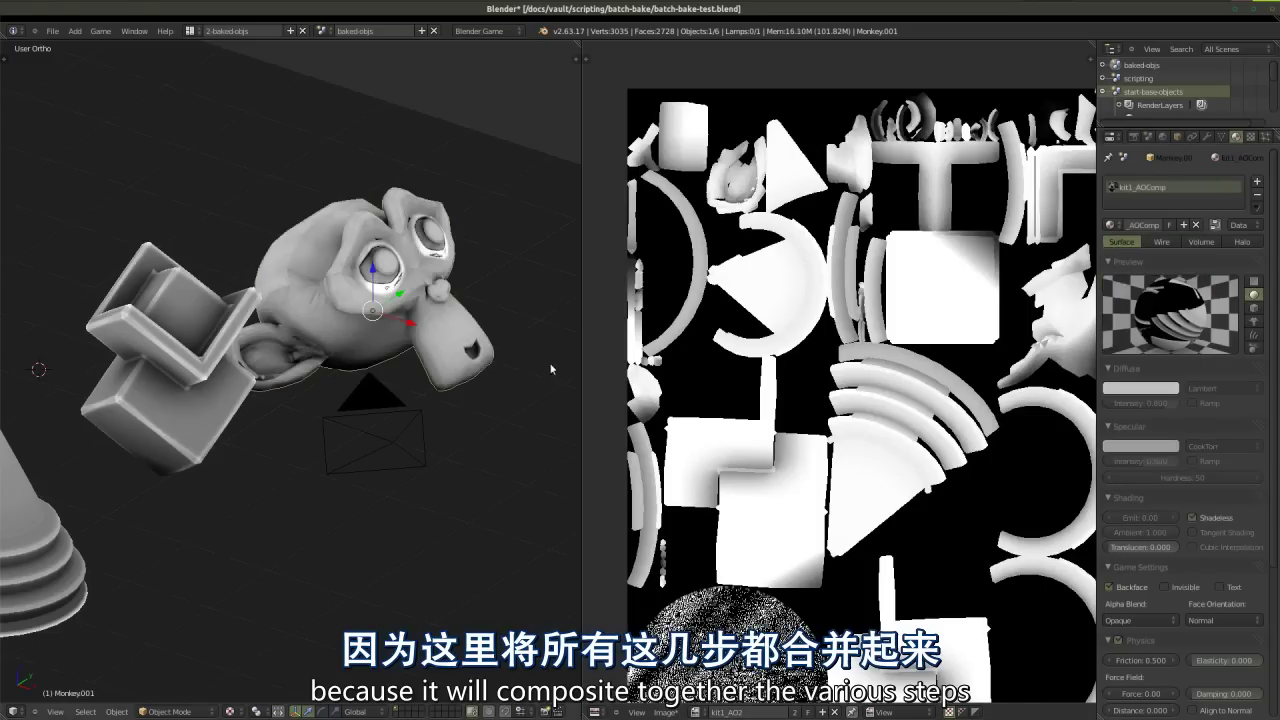
pyautogui.moveTo(487, 371); pyautogui.dragTo(343, 387, button='middle')
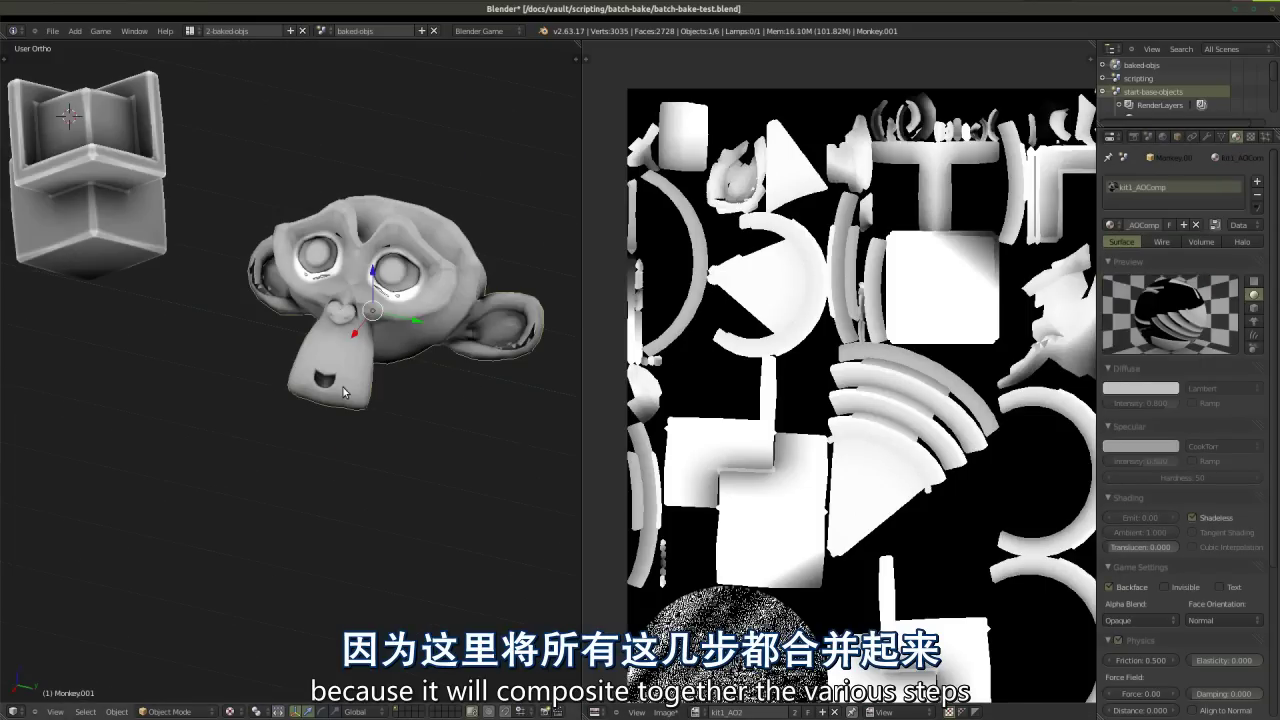
pyautogui.moveTo(206, 447); pyautogui.dragTo(190, 442, button='middle')
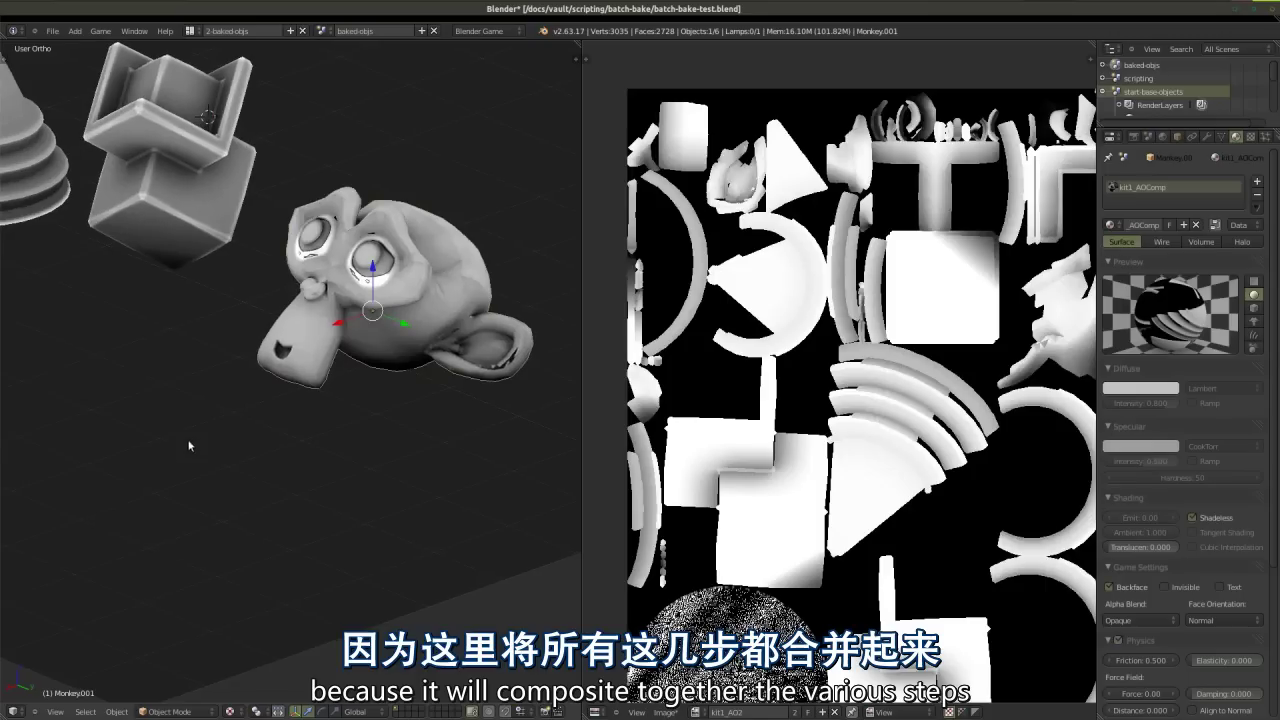
pyautogui.click(1250, 137)
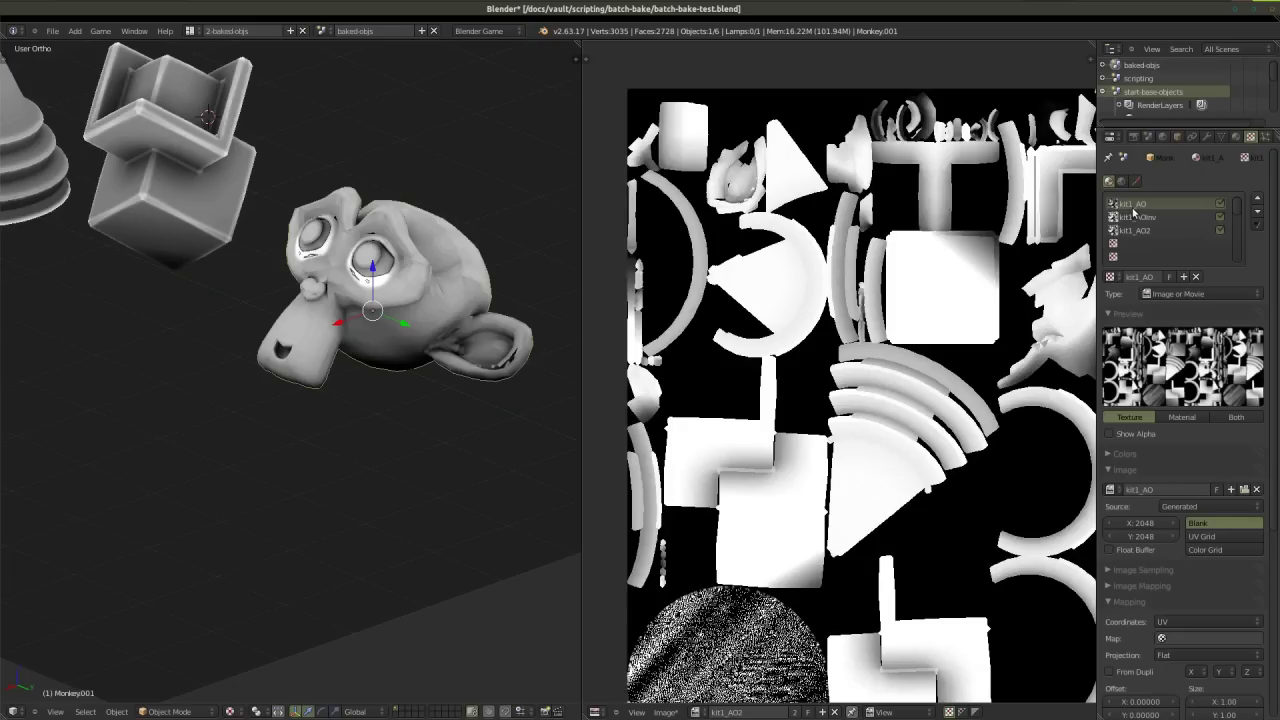
# Step: Check the kit1_AOComp material's base diffuse colour
pyautogui.scroll(-7, 1155, 580)
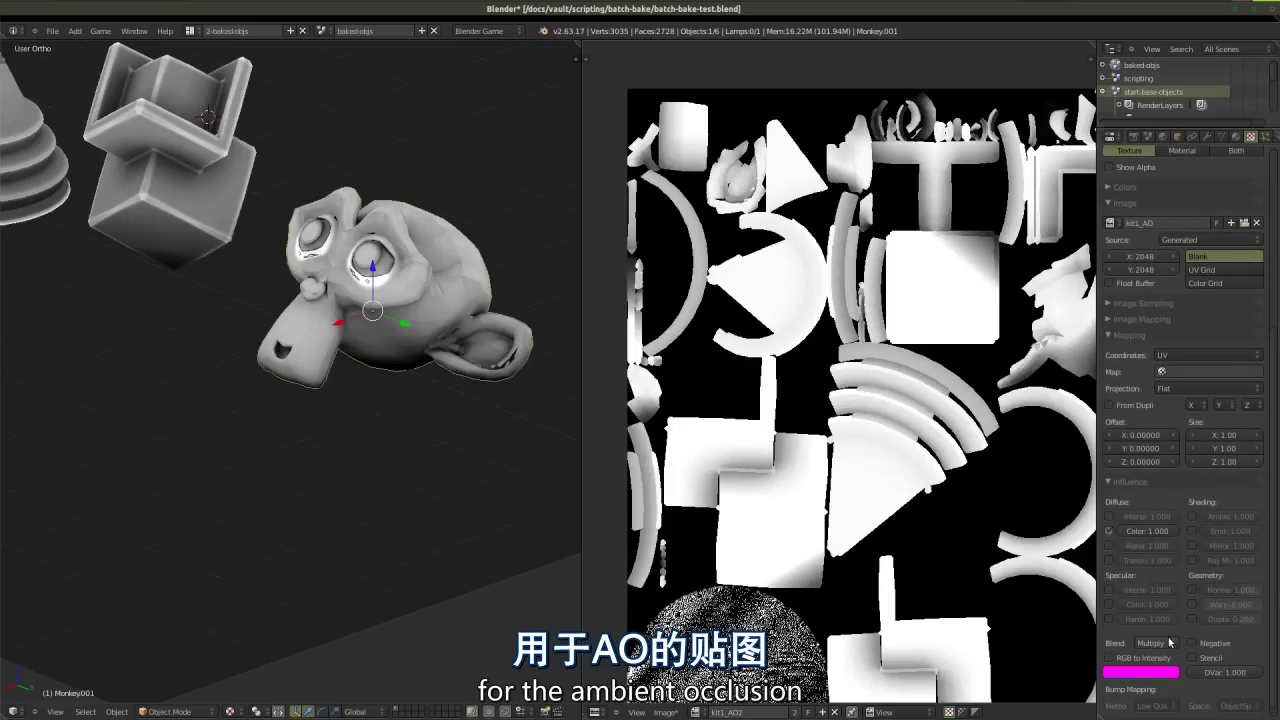
pyautogui.scroll(-1, 1163, 630)
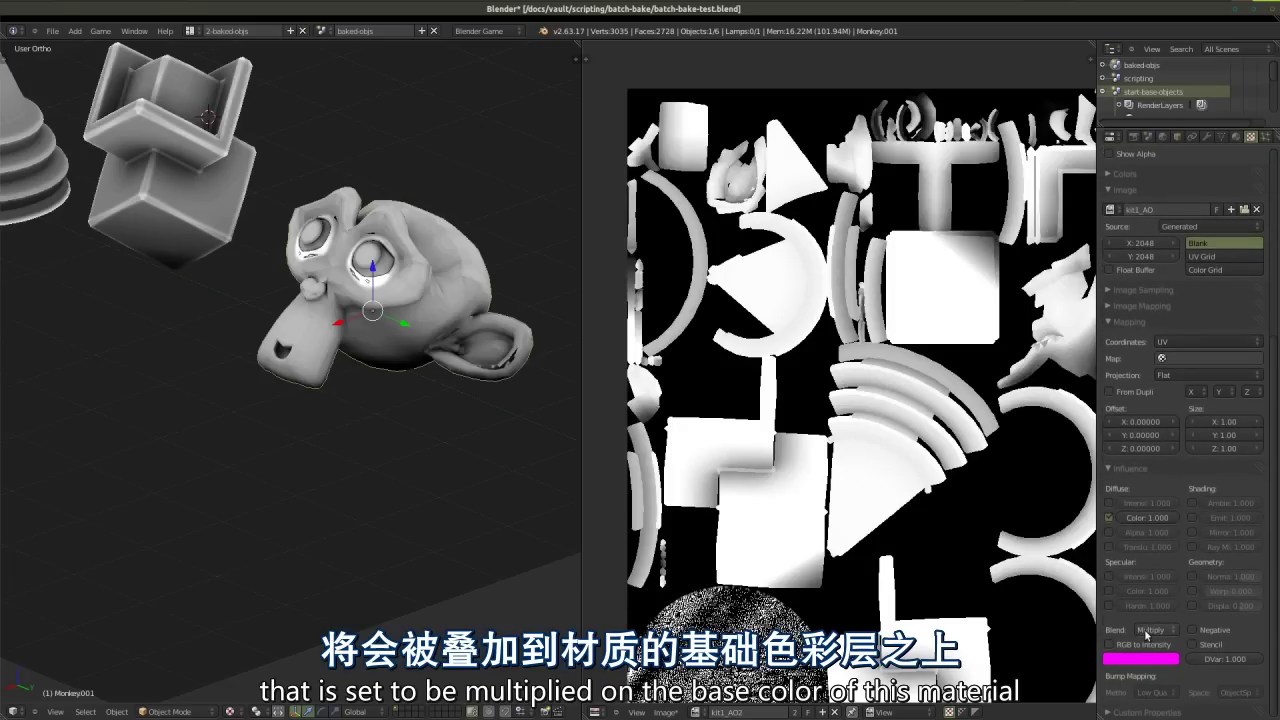
pyautogui.scroll(7, 1150, 600)
pyautogui.click(1236, 137)
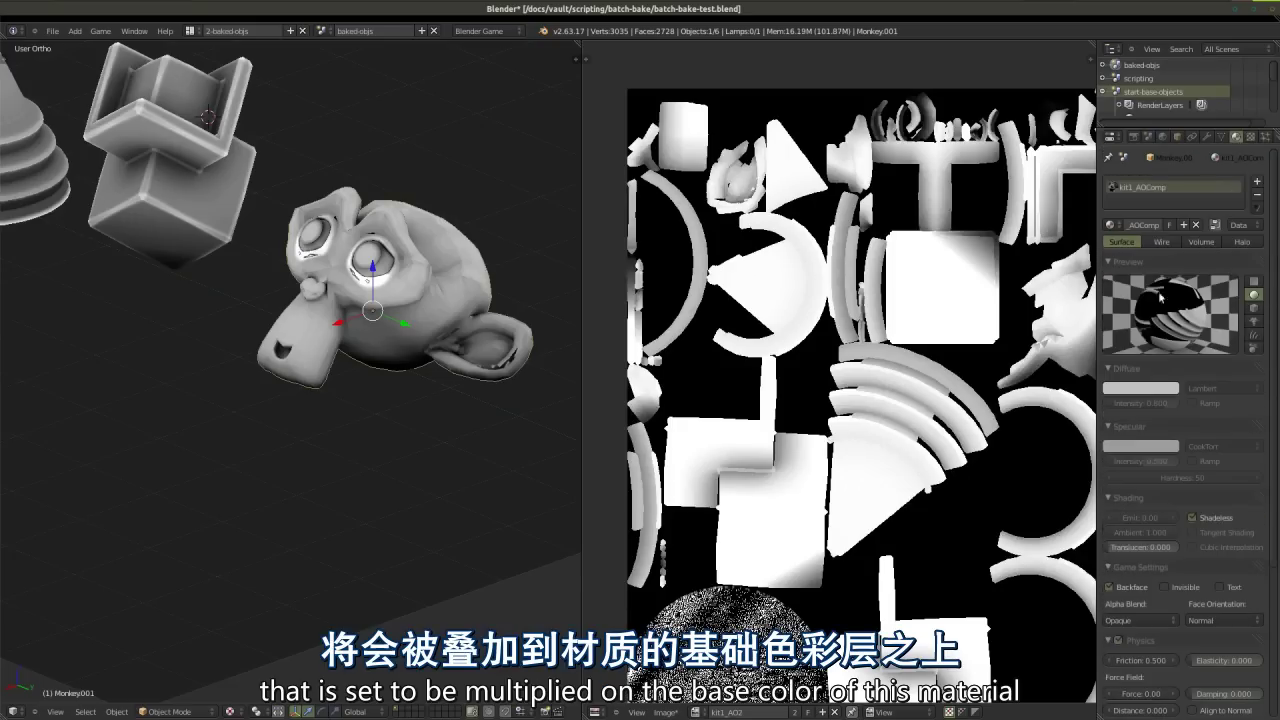
pyautogui.click(1141, 388)
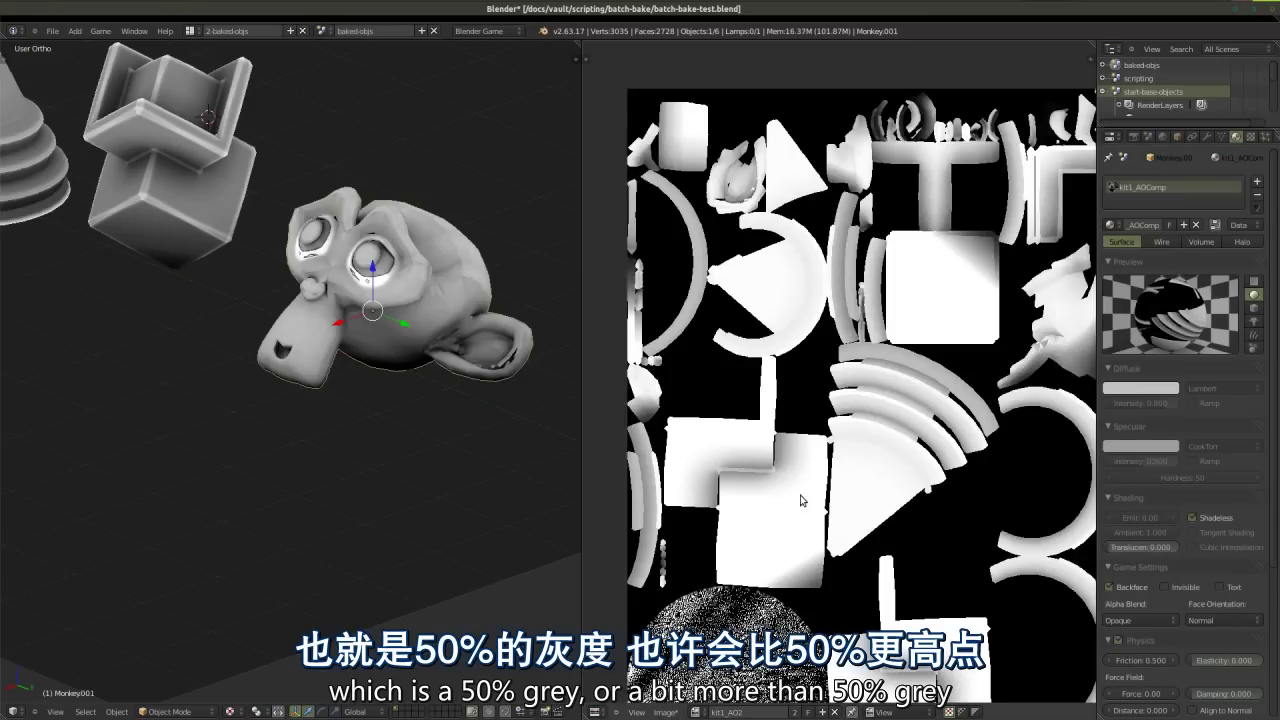
# Step: Tick Negative in the kit1_AOinv texture slot's Influence settings
pyautogui.click(1251, 137)
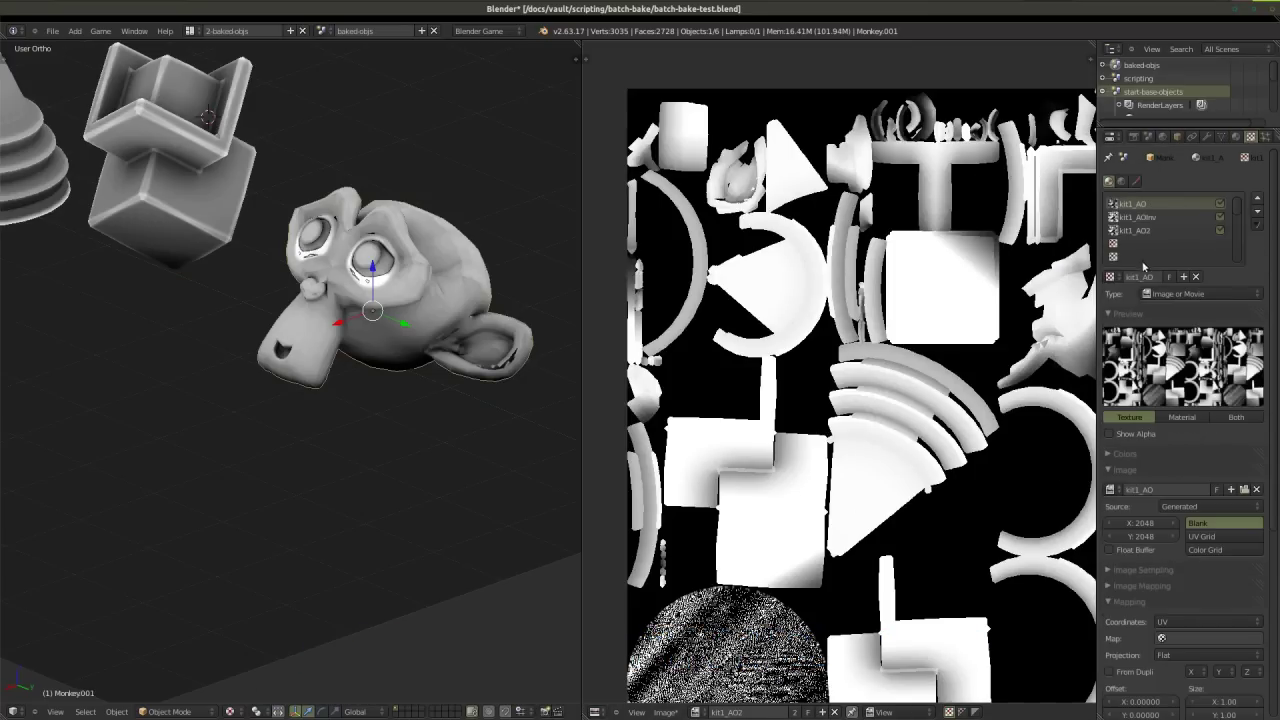
pyautogui.click(1140, 217)
pyautogui.scroll(-7, 1141, 515)
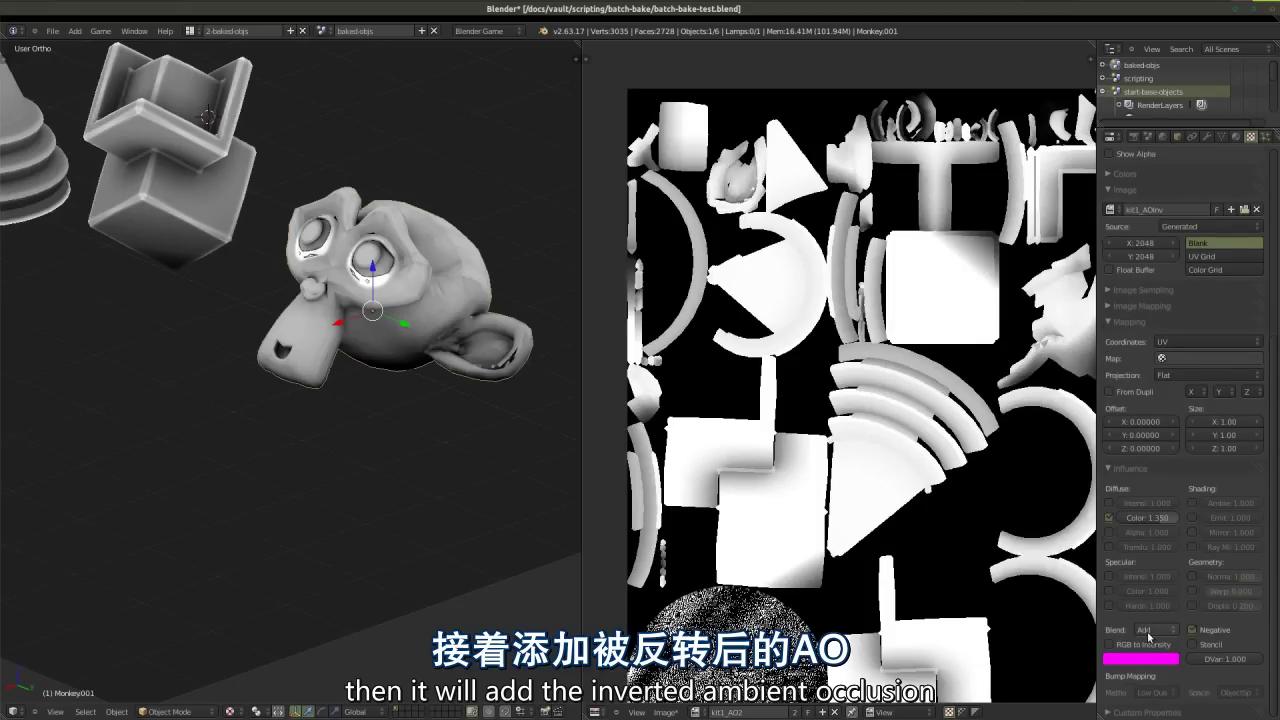
pyautogui.click(1194, 630)
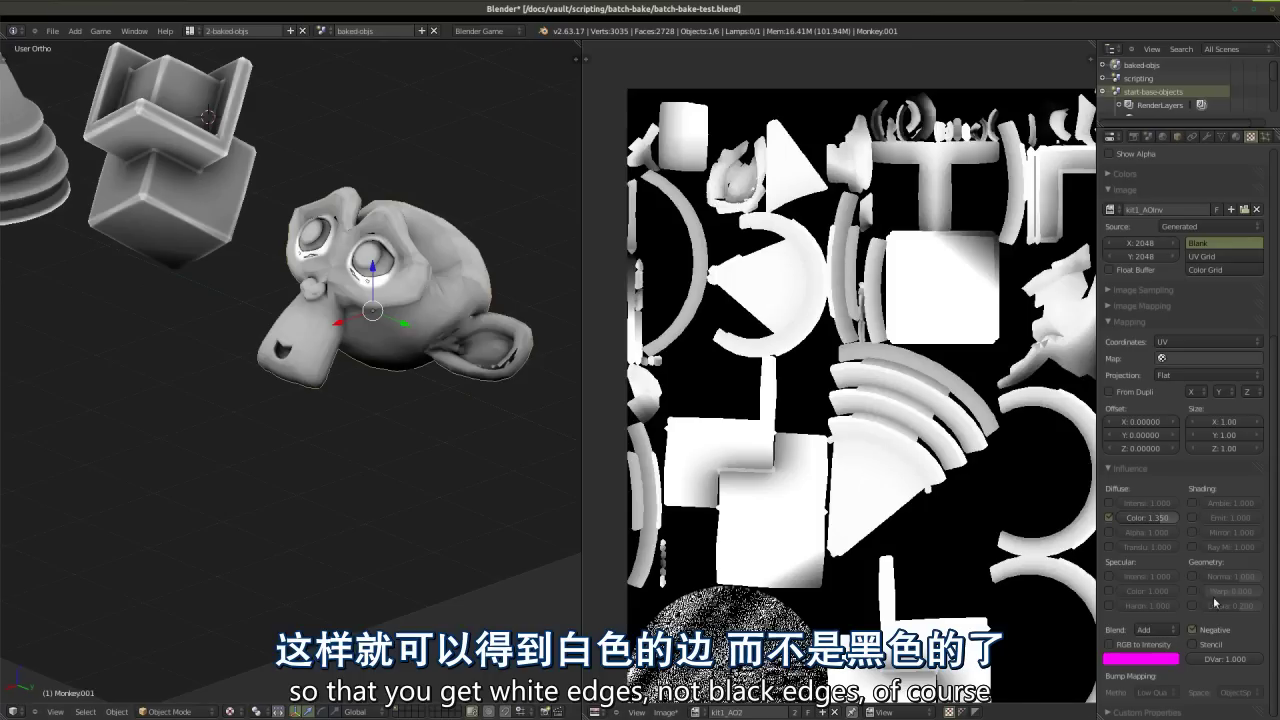
pyautogui.scroll(8, 1190, 300)
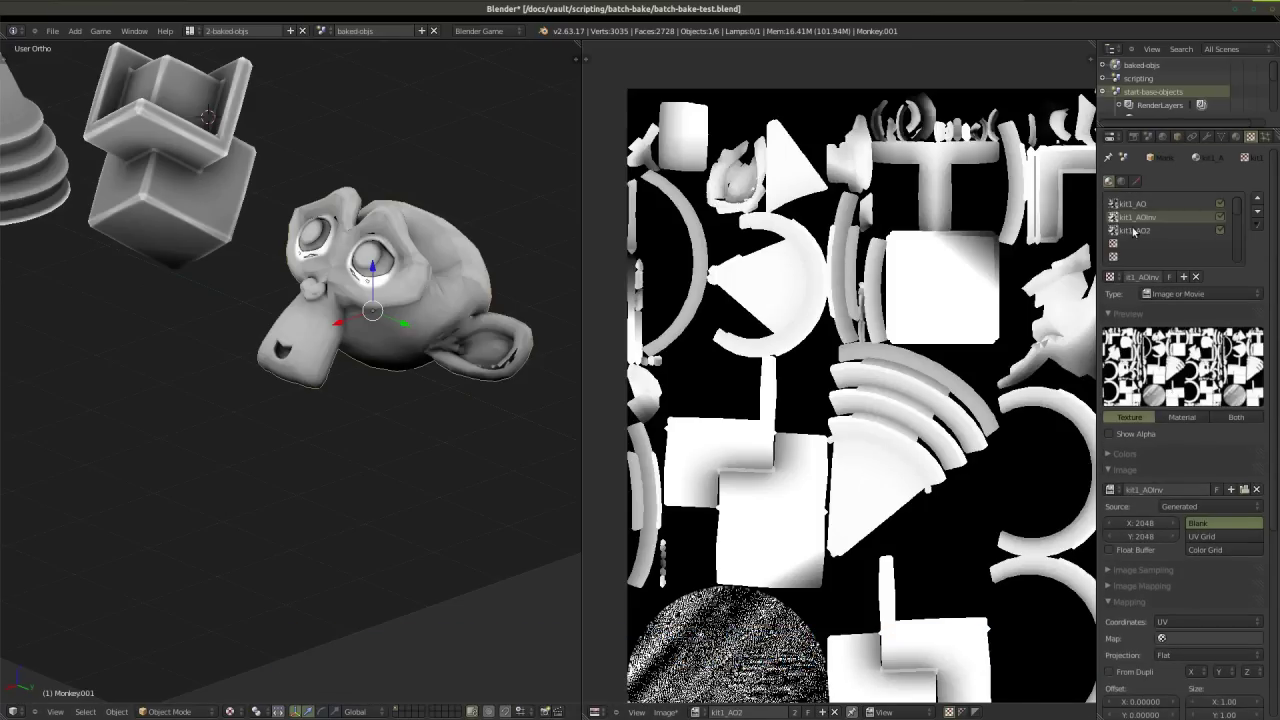
# Step: Compare Influence values of kit1_AO2, kit1_AOinv and kit1_AO, then return to Render settings
pyautogui.click(1135, 230)
pyautogui.scroll(-7, 1156, 595)
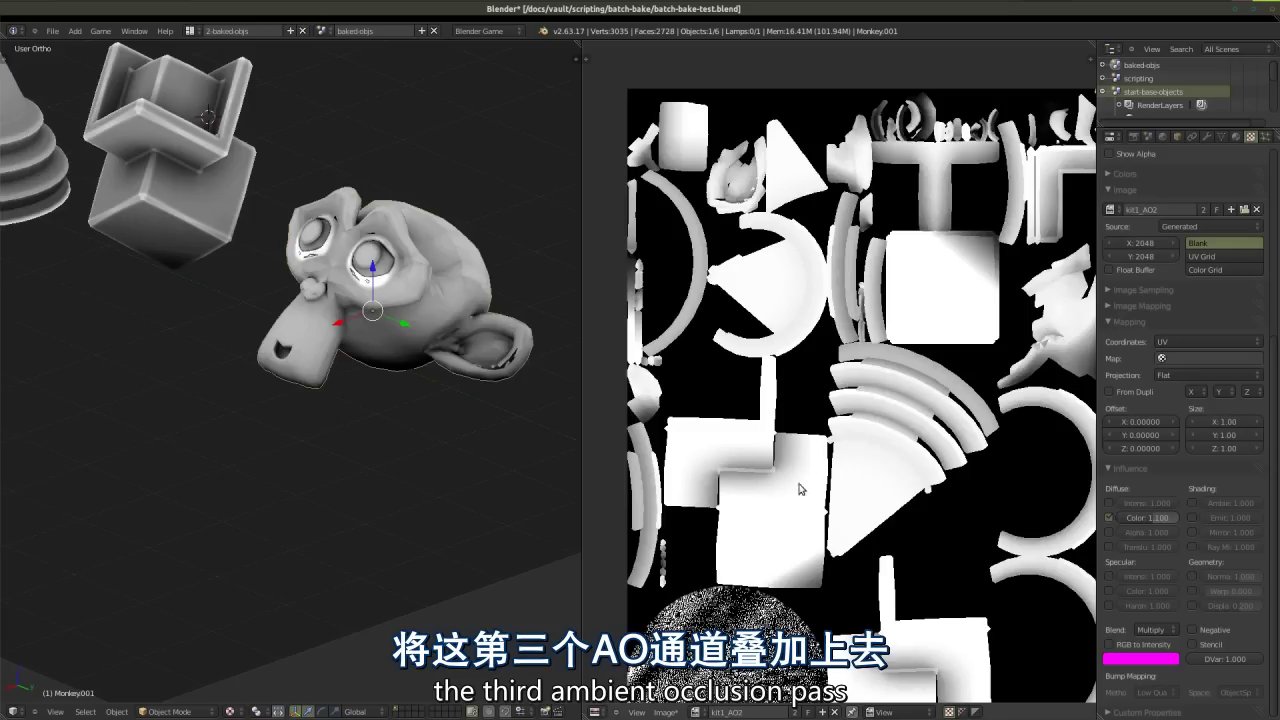
pyautogui.click(716, 712)
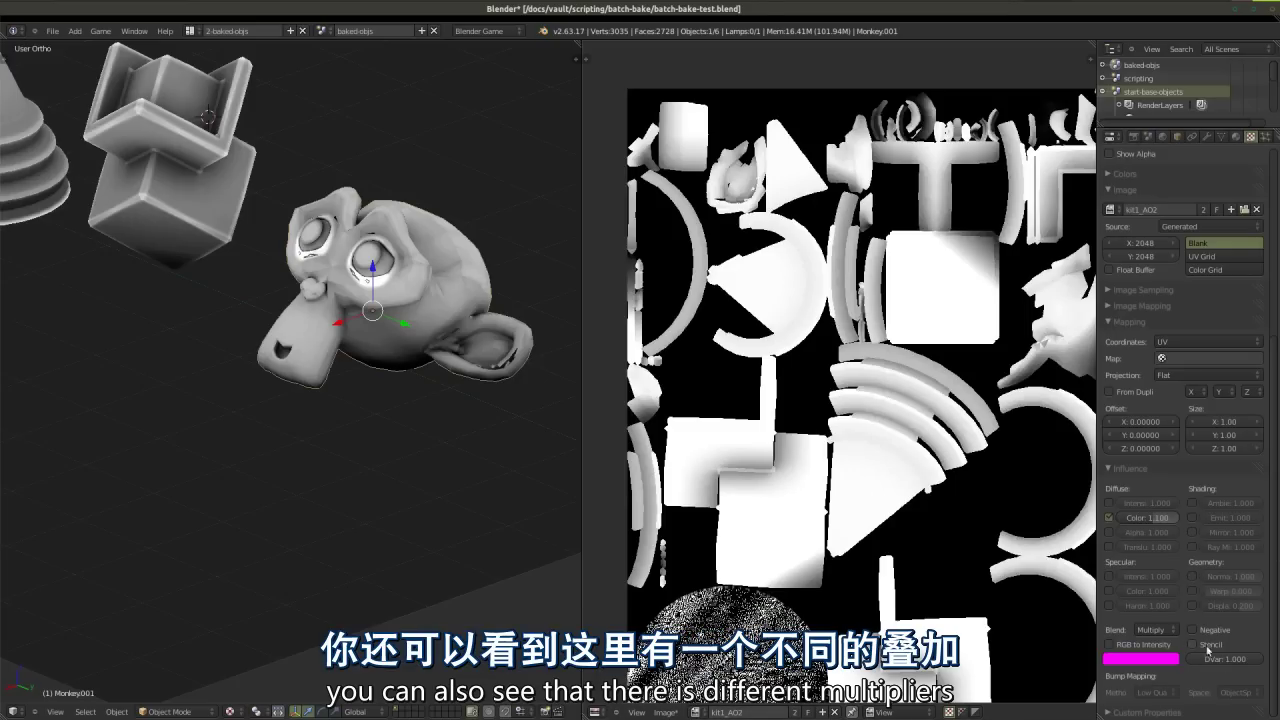
pyautogui.scroll(6, 1136, 528)
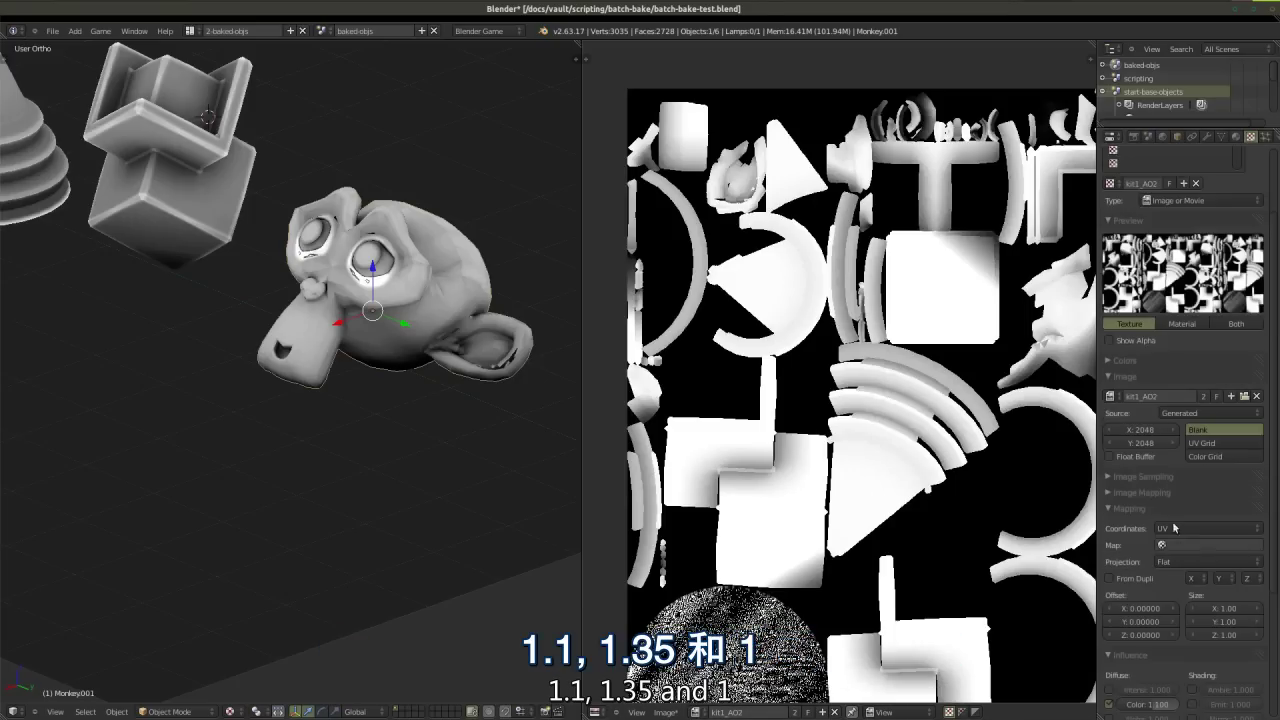
pyautogui.scroll(1, 1165, 229)
pyautogui.click(1146, 217)
pyautogui.scroll(-5, 1177, 565)
pyautogui.scroll(5, 1178, 505)
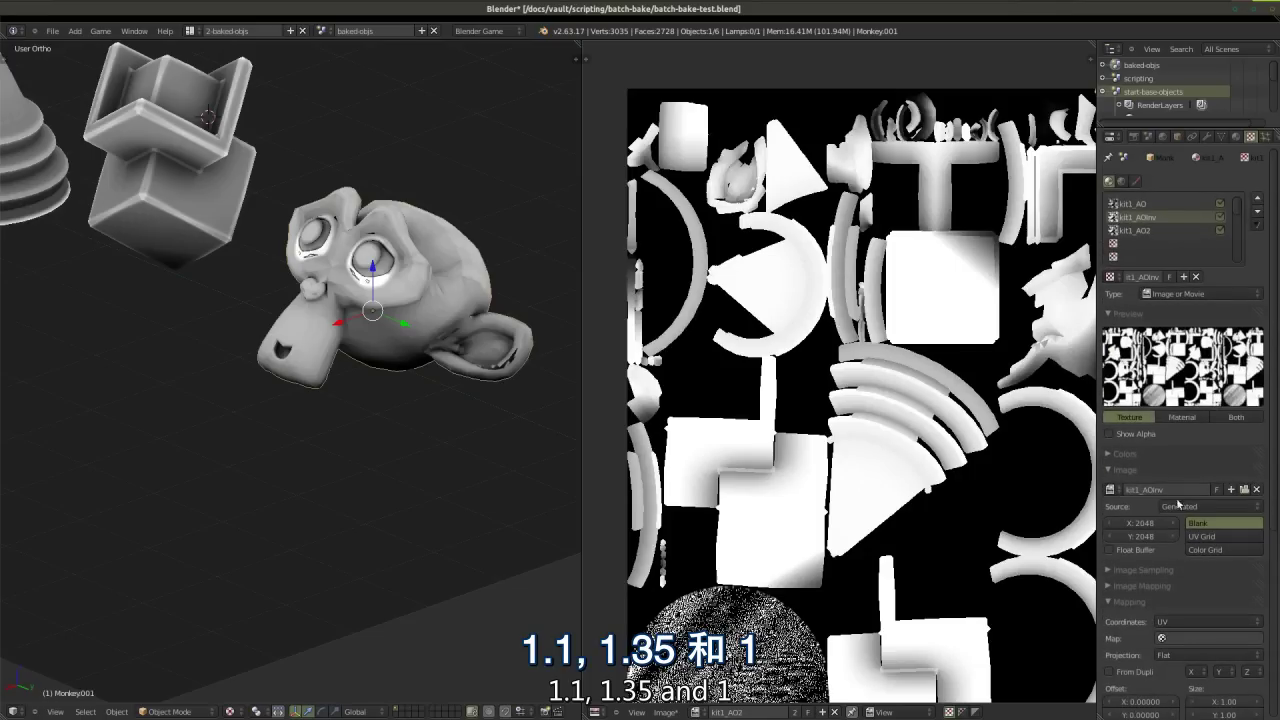
pyautogui.click(1130, 205)
pyautogui.scroll(-5, 1101, 627)
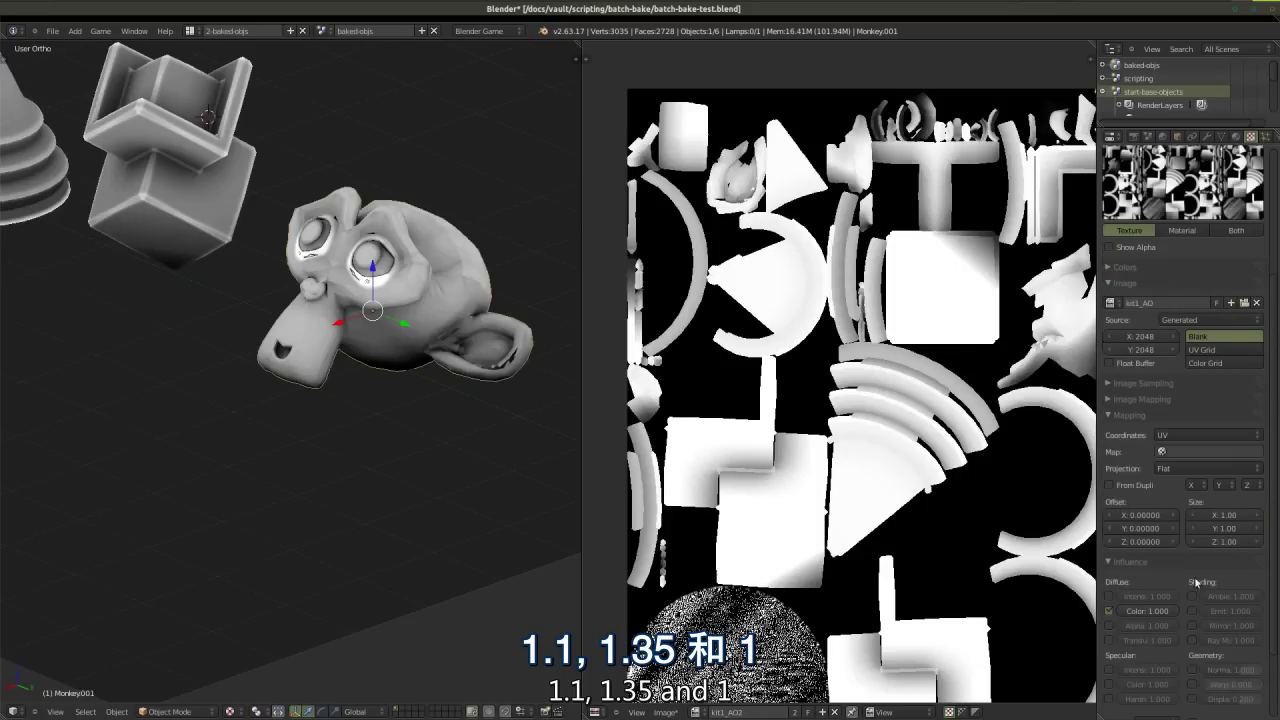
pyautogui.click(1133, 136)
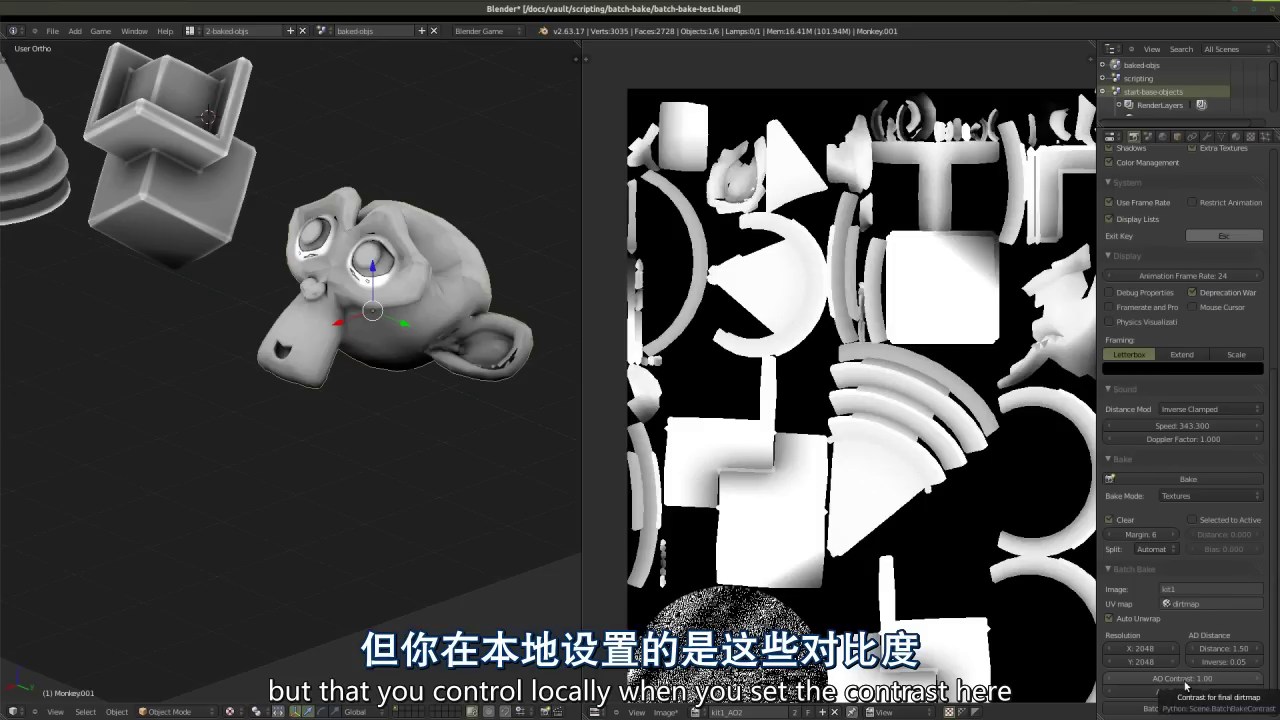
# Step: Scroll through the kit1_AO texture settings of the kit1_AOComp material
pyautogui.click(1250, 136)
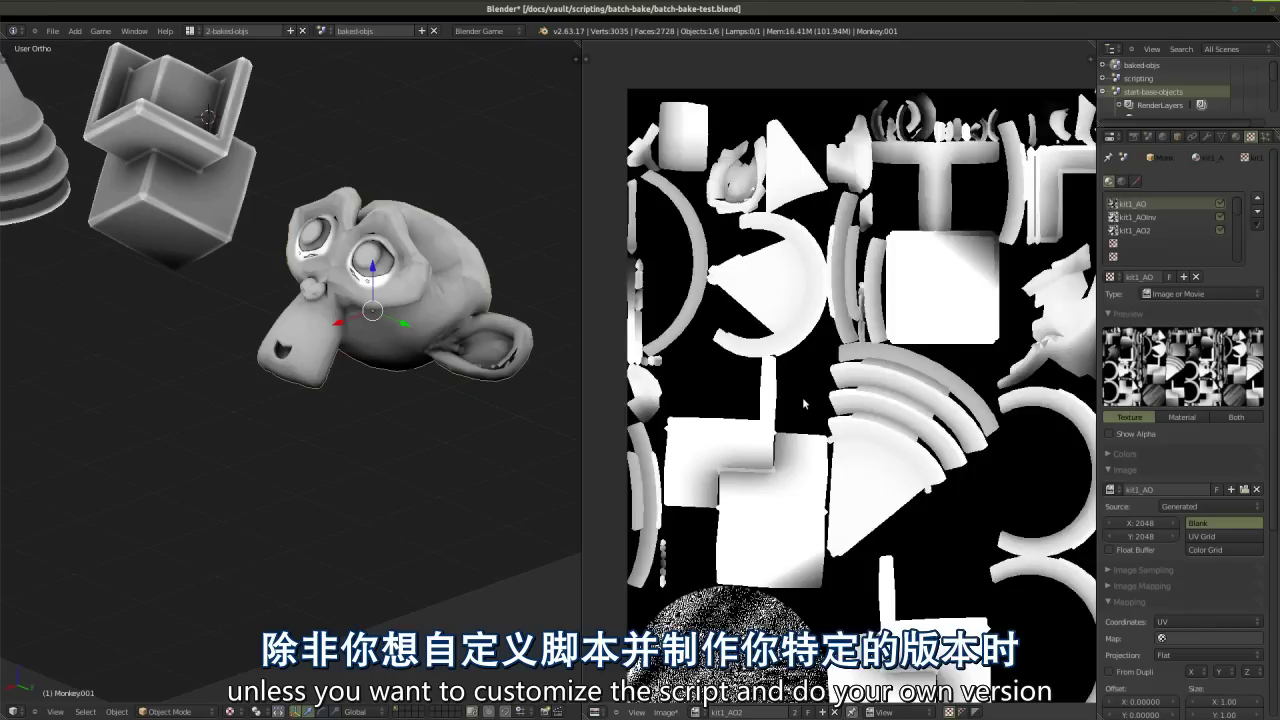
pyautogui.scroll(-1, 802, 397)
pyautogui.scroll(-6, 1180, 585)
pyautogui.scroll(5, 1208, 502)
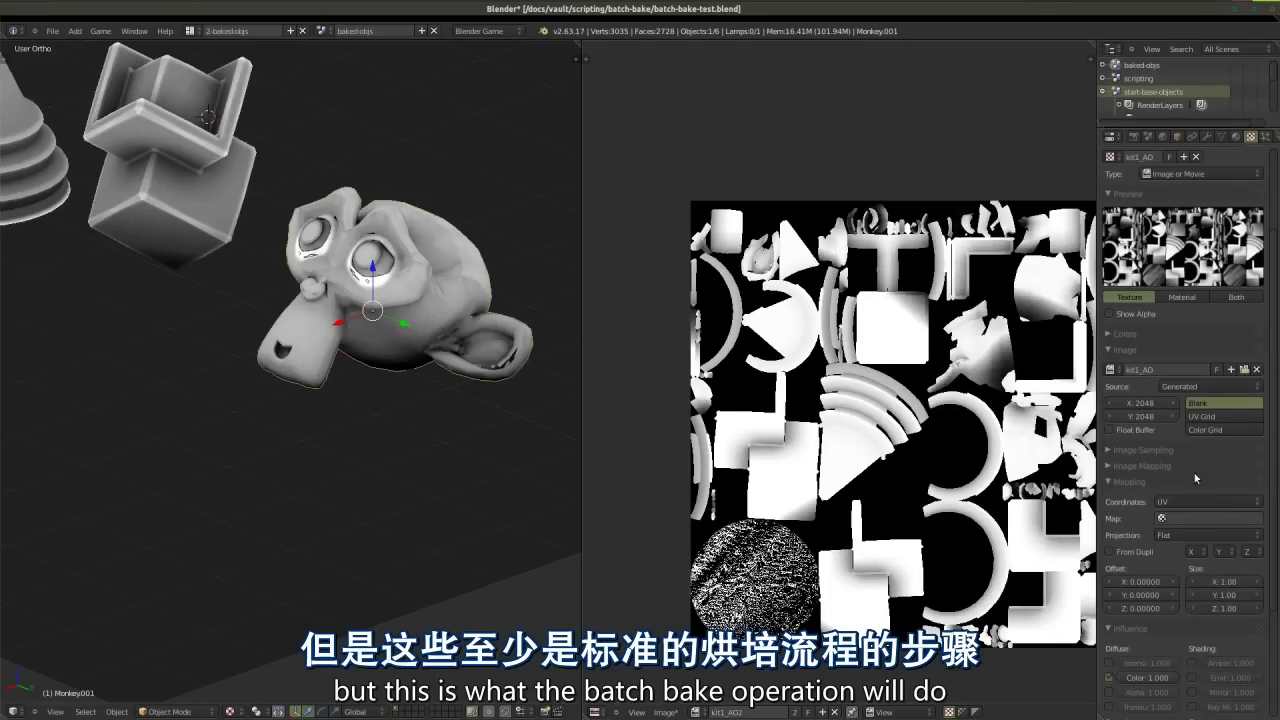
pyautogui.scroll(3, 1195, 479)
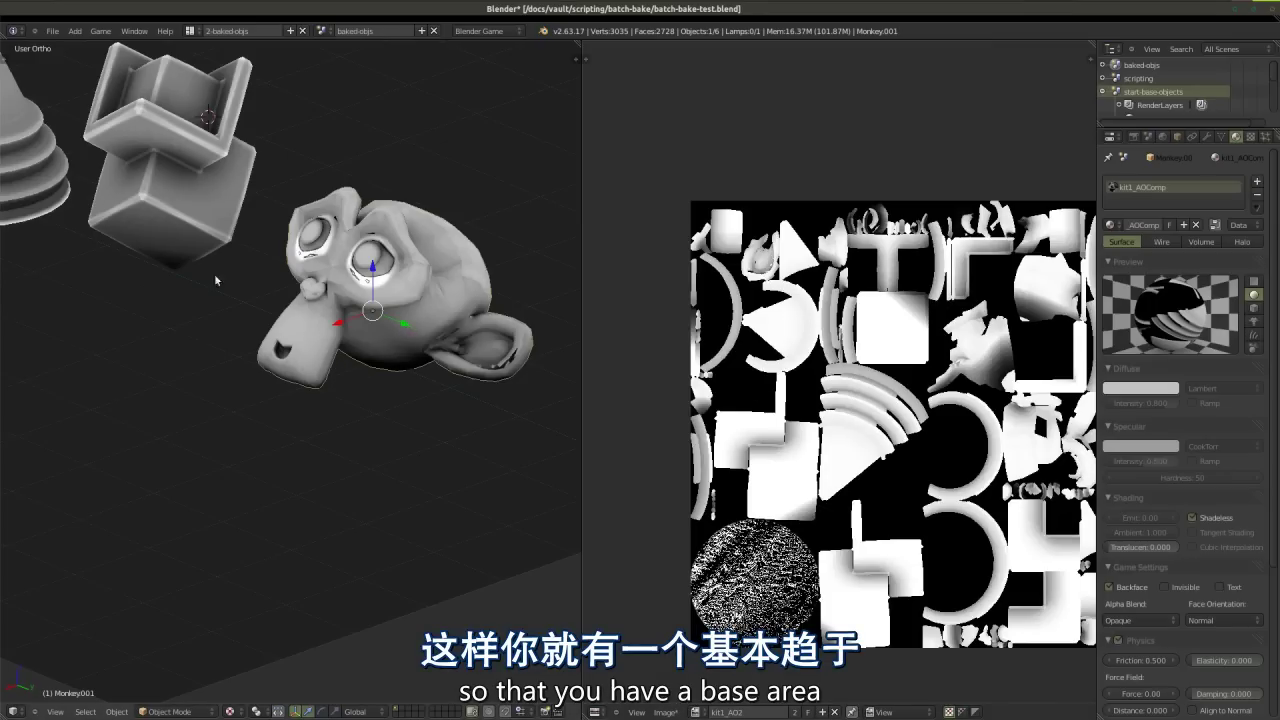
# Step: Orbit around the test objects, frame Monkey.001, and show the kit1_AO texture settings
pyautogui.moveTo(205, 276); pyautogui.dragTo(233, 321, button='middle')
pyautogui.scroll(5, 181, 219)
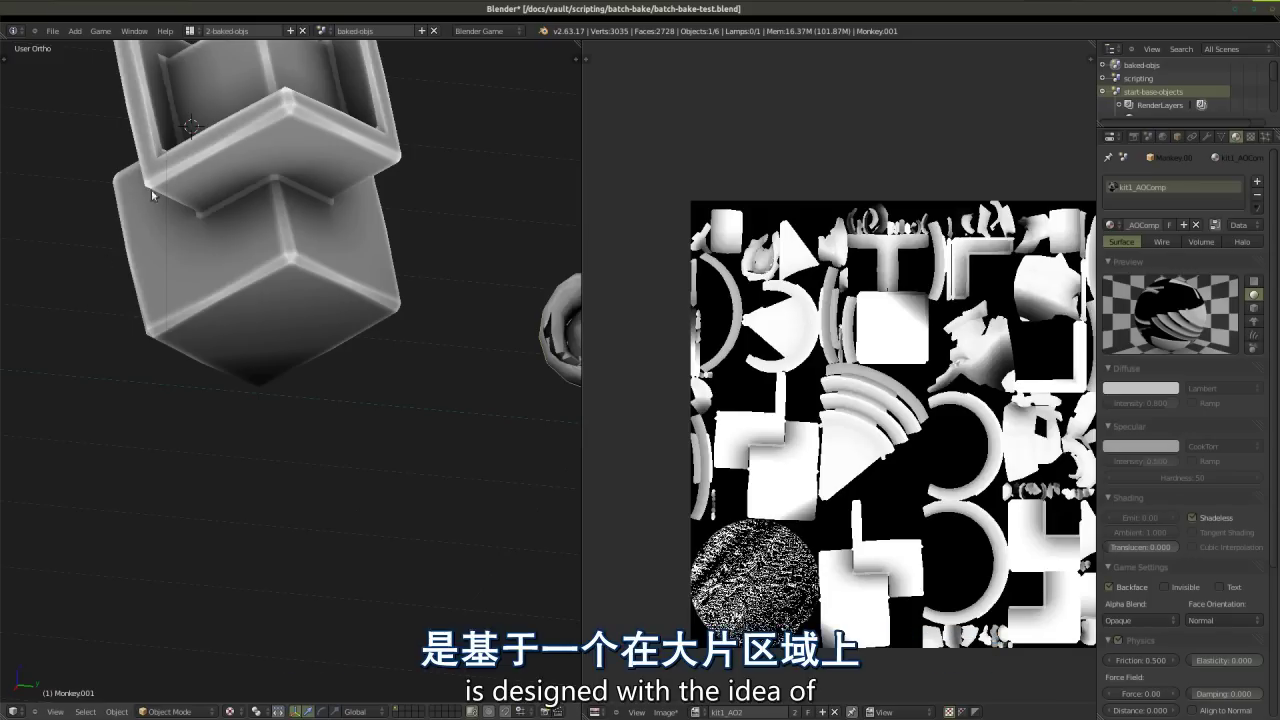
pyautogui.moveTo(142, 159); pyautogui.dragTo(261, 245, button='middle')
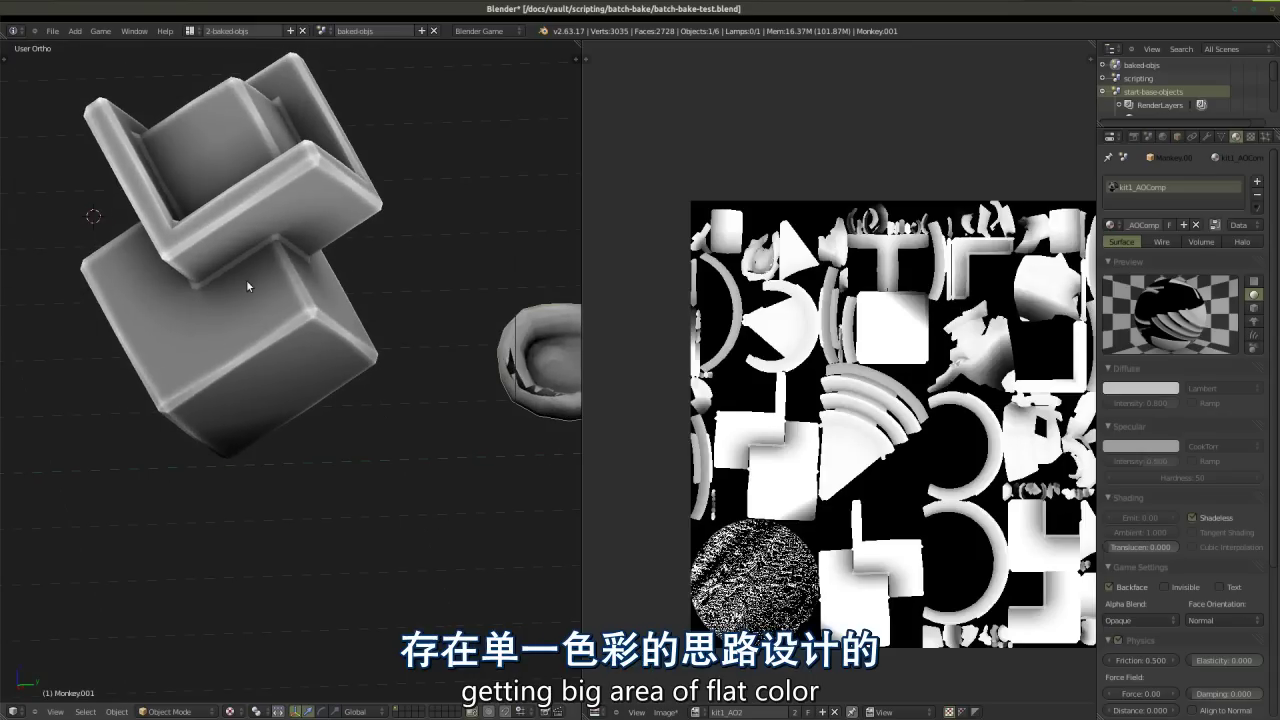
pyautogui.press('KP_Decimal')
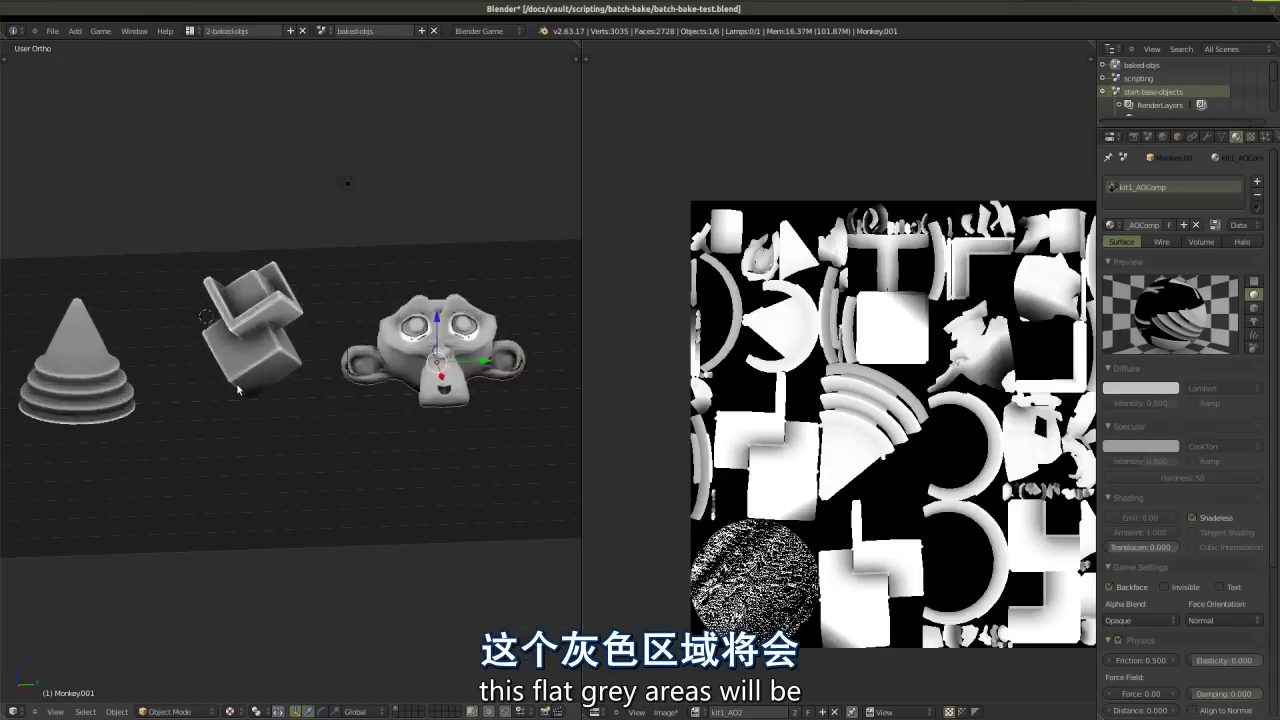
pyautogui.moveTo(456, 366); pyautogui.dragTo(340, 373, button='middle')
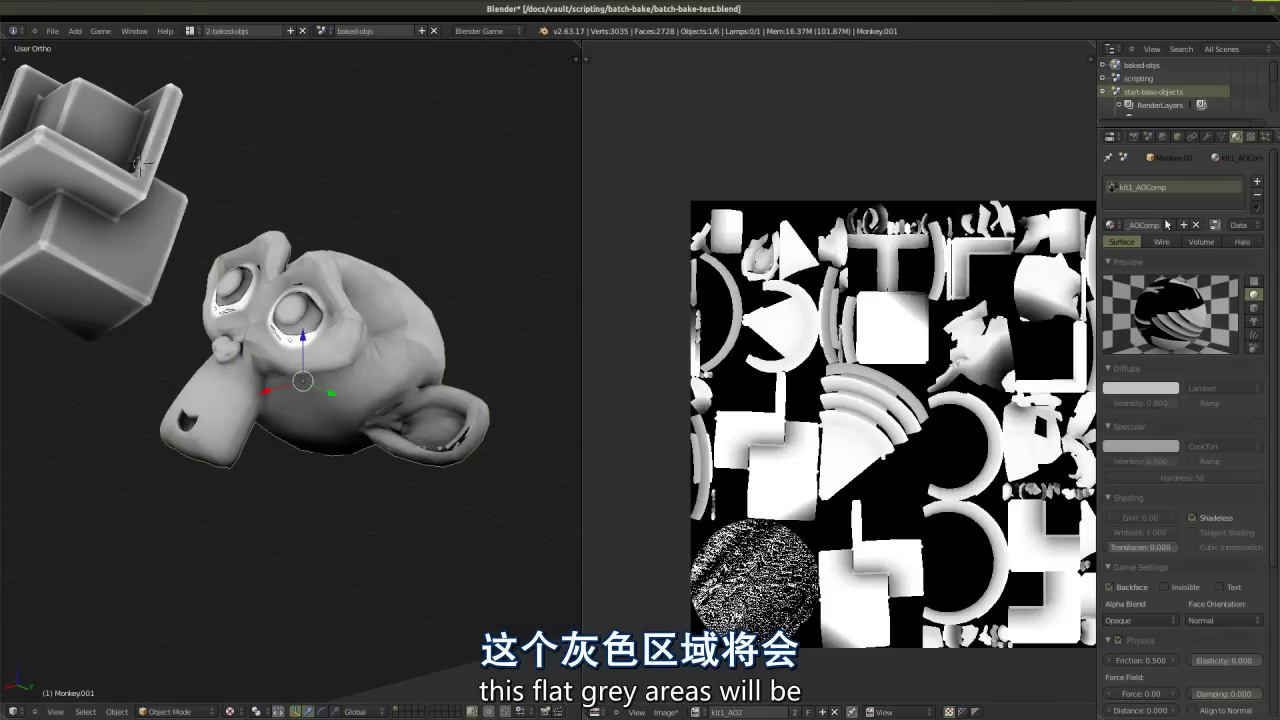
pyautogui.click(1250, 136)
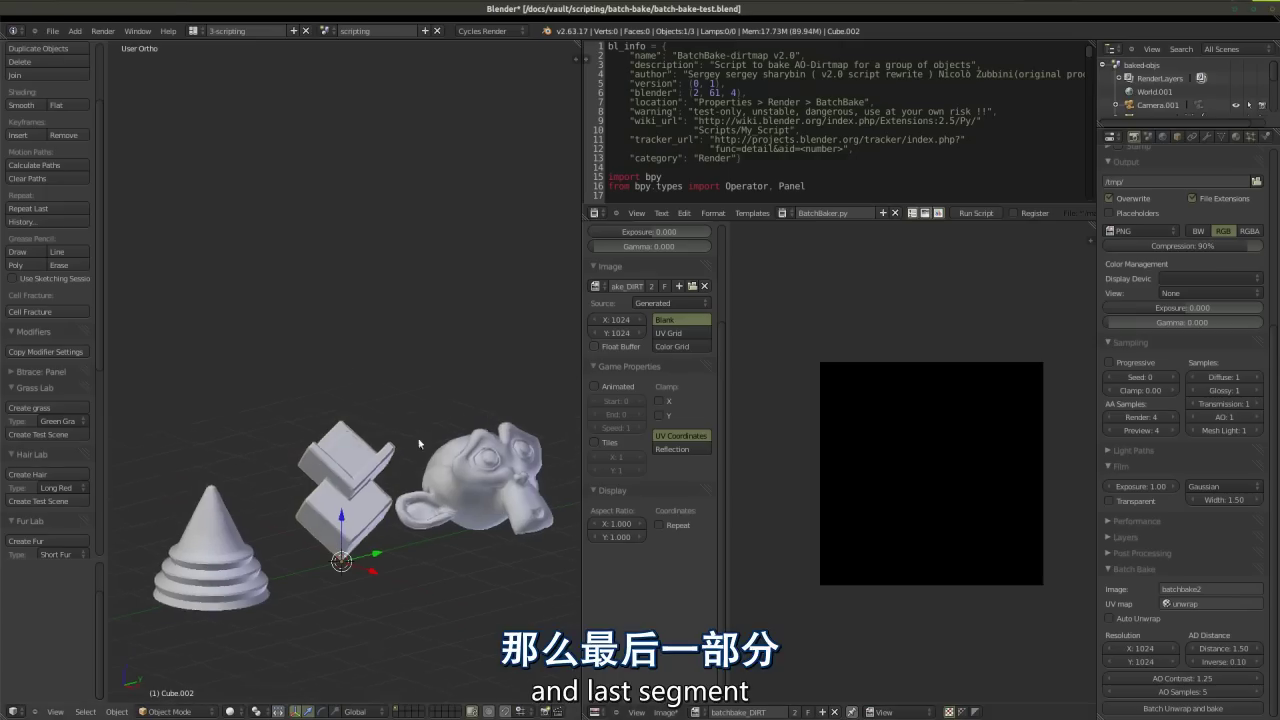
# Step: View the cube's and monkey's UVs in Edit Mode, then select the cone
pyautogui.scroll(-3, 353, 546)
pyautogui.scroll(5, 353, 546)
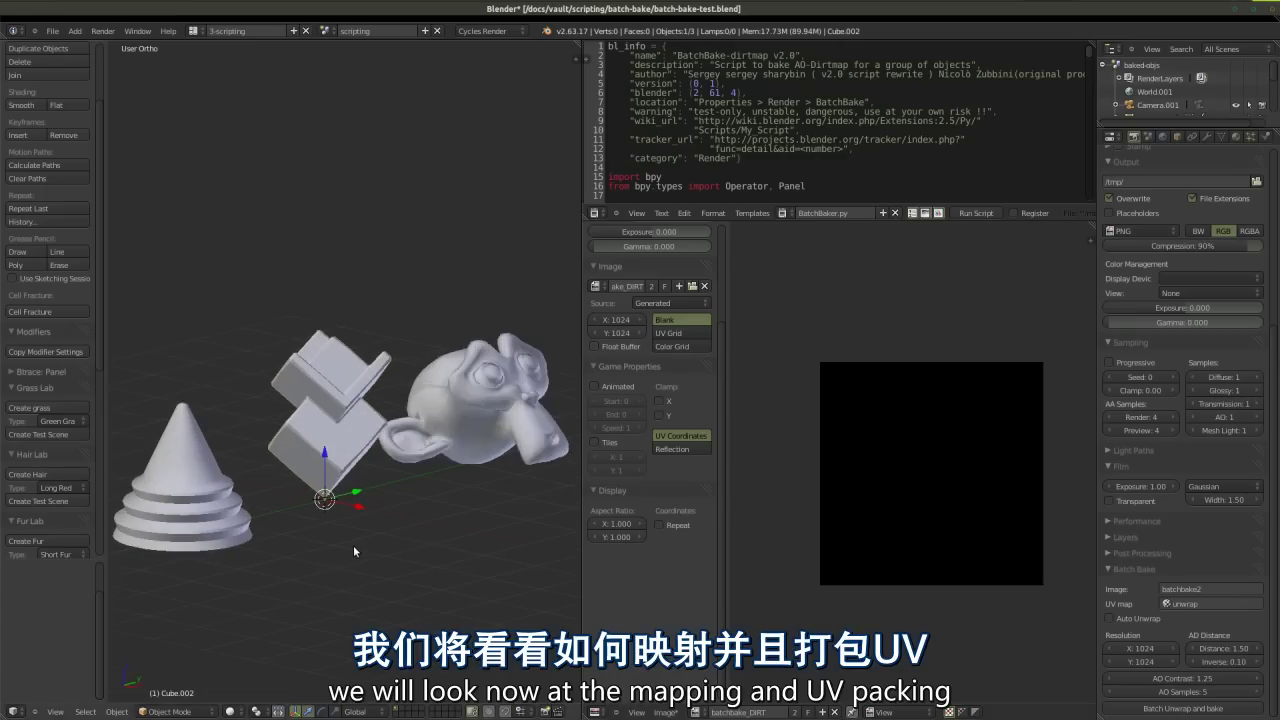
pyautogui.moveTo(353, 545); pyautogui.dragTo(398, 535, button='middle')
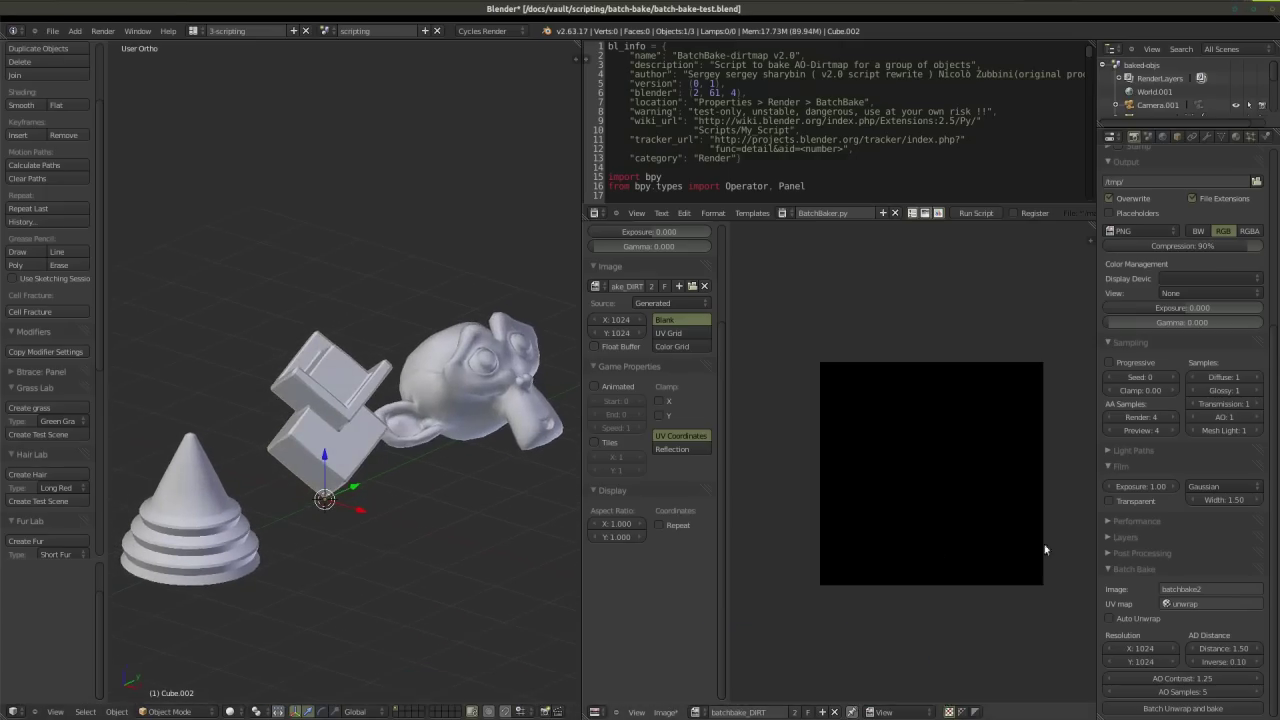
pyautogui.press('Tab')
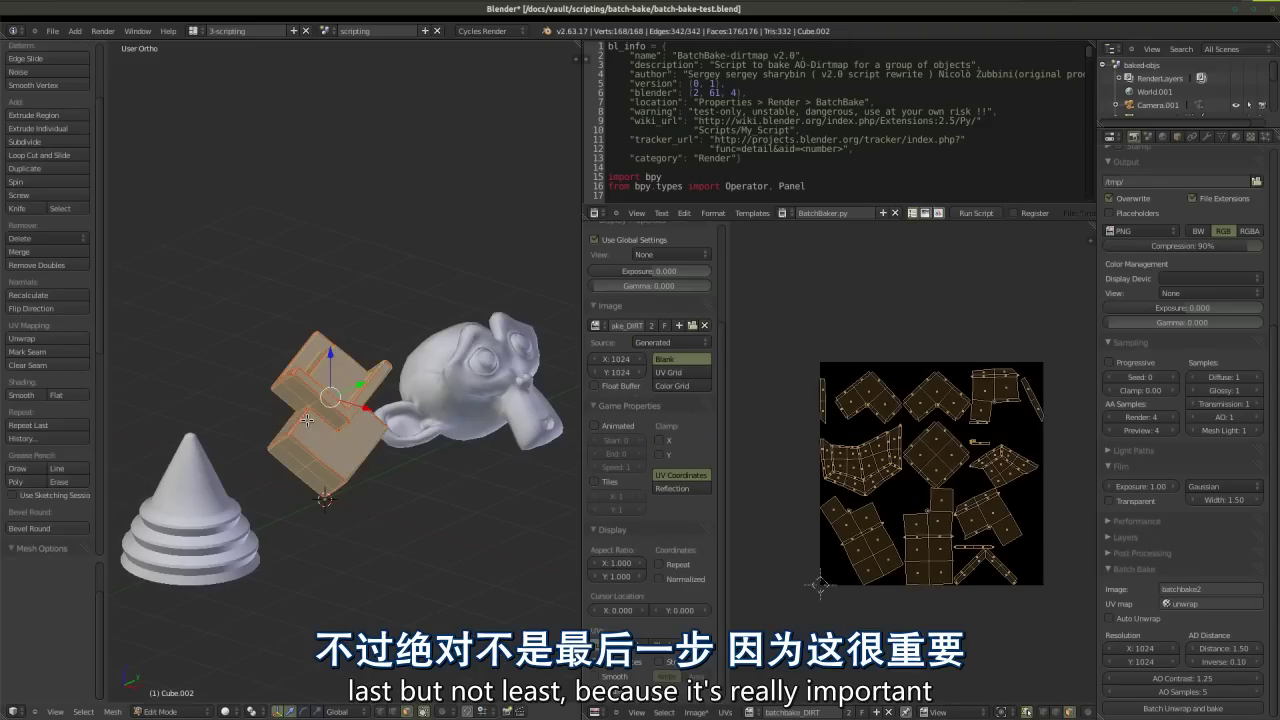
pyautogui.press('Tab')
pyautogui.rightClick(433, 421)
pyautogui.press('Tab')
pyautogui.press('Tab')
pyautogui.rightClick(181, 527)
pyautogui.press('Tab')
pyautogui.press('Tab')
# Step: Switch to the 1-start-base-objects layout and enable Draw Other Objects for the monkey's UVs
pyautogui.click(193, 31)
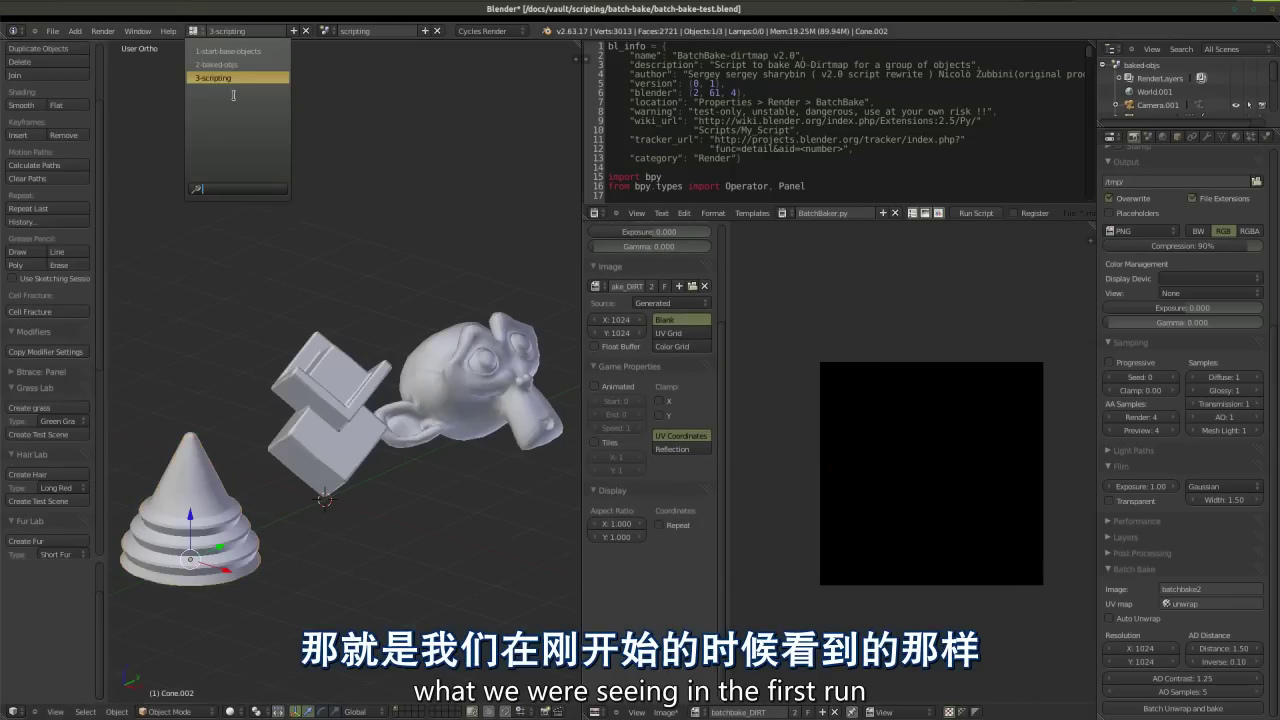
pyautogui.click(235, 53)
pyautogui.rightClick(429, 367)
pyautogui.press('Tab')
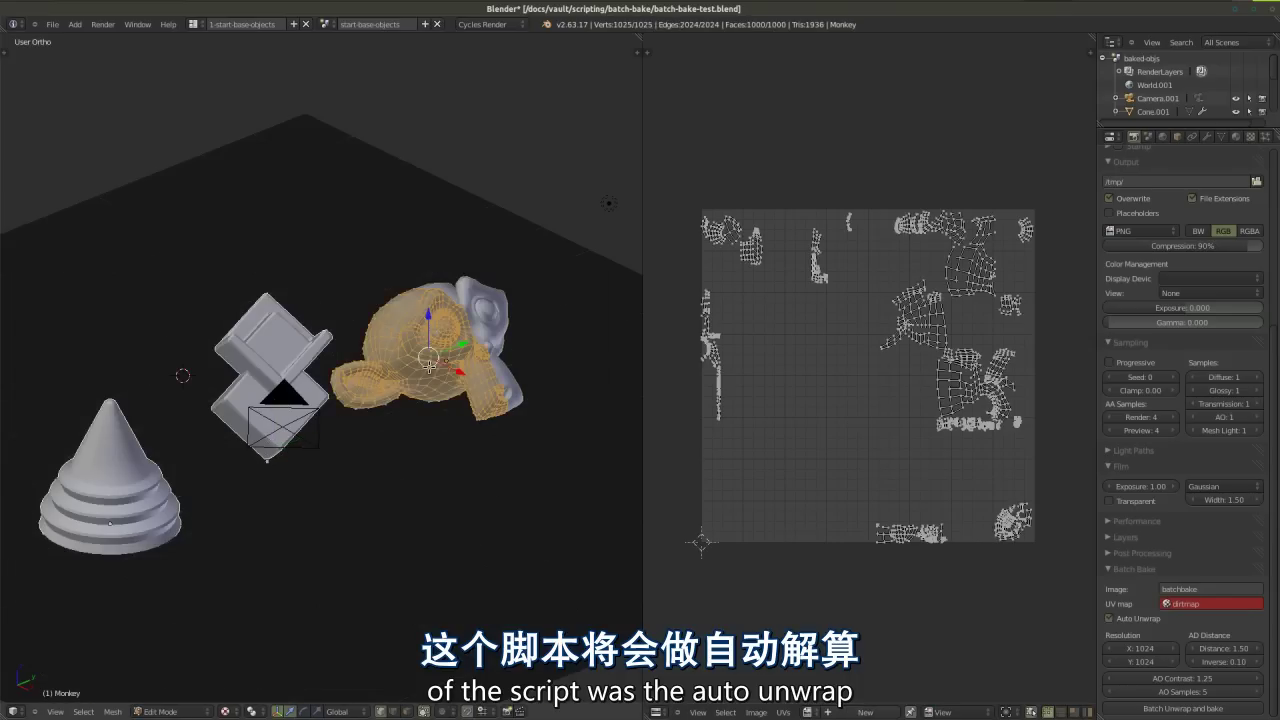
pyautogui.click(785, 712)
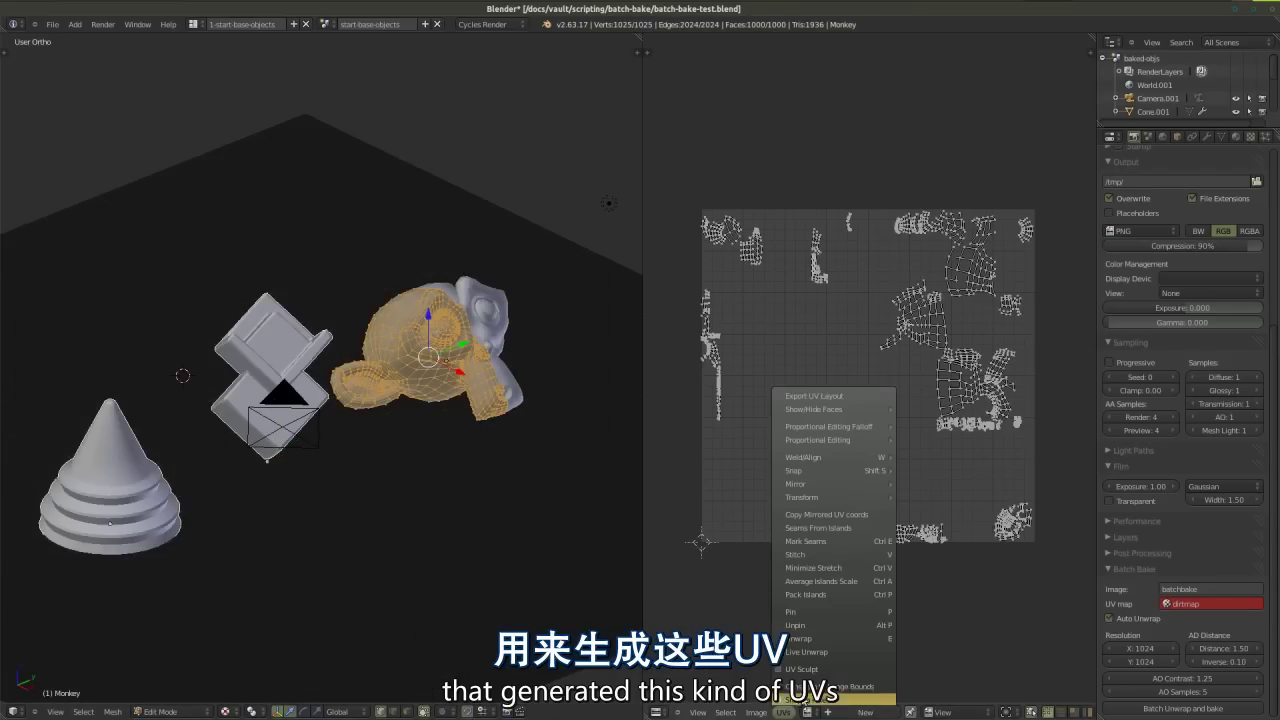
pyautogui.click(698, 712)
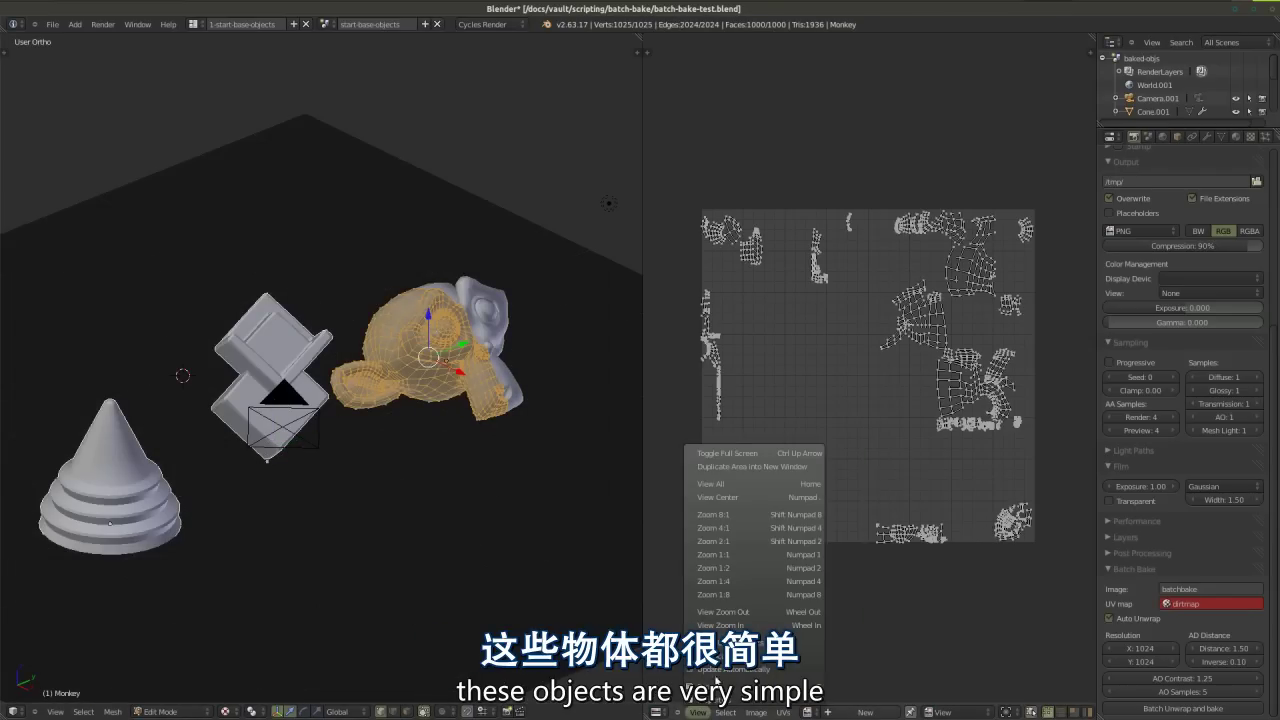
pyautogui.click(720, 640)
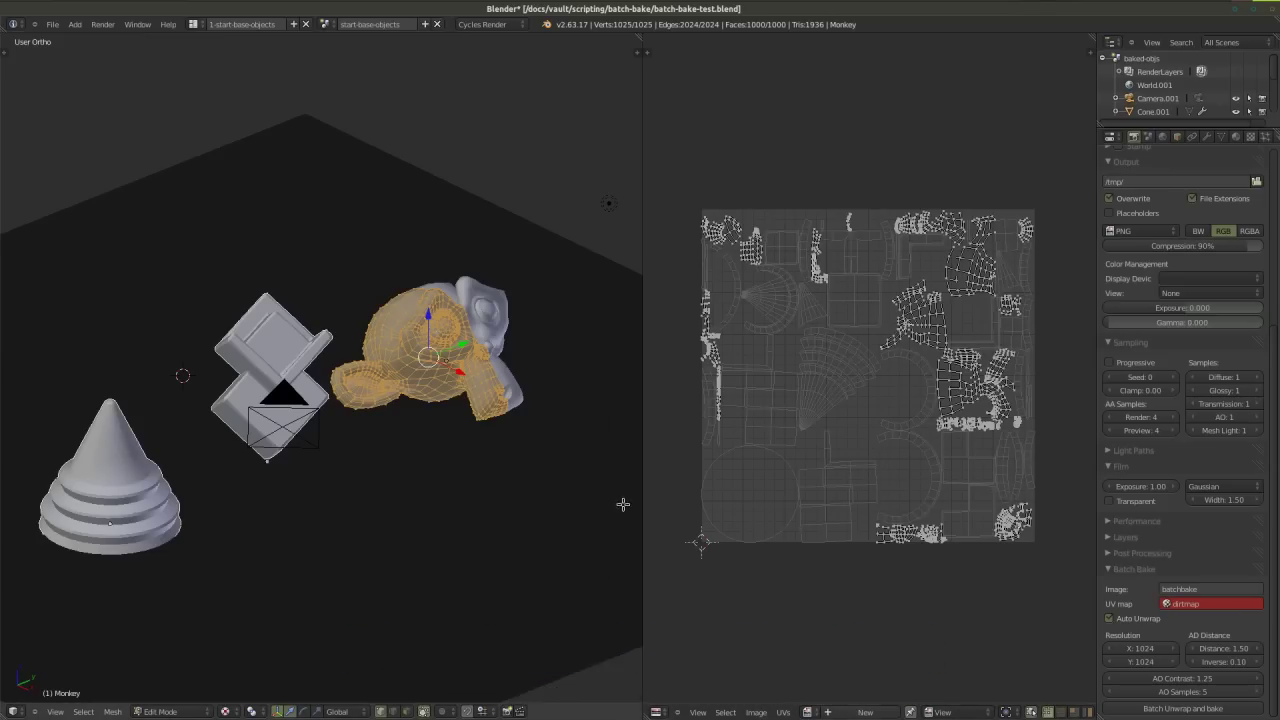
# Step: Orbit the view and inspect the cube's UVs in Edit Mode
pyautogui.moveTo(406, 509); pyautogui.dragTo(403, 505, button='middle')
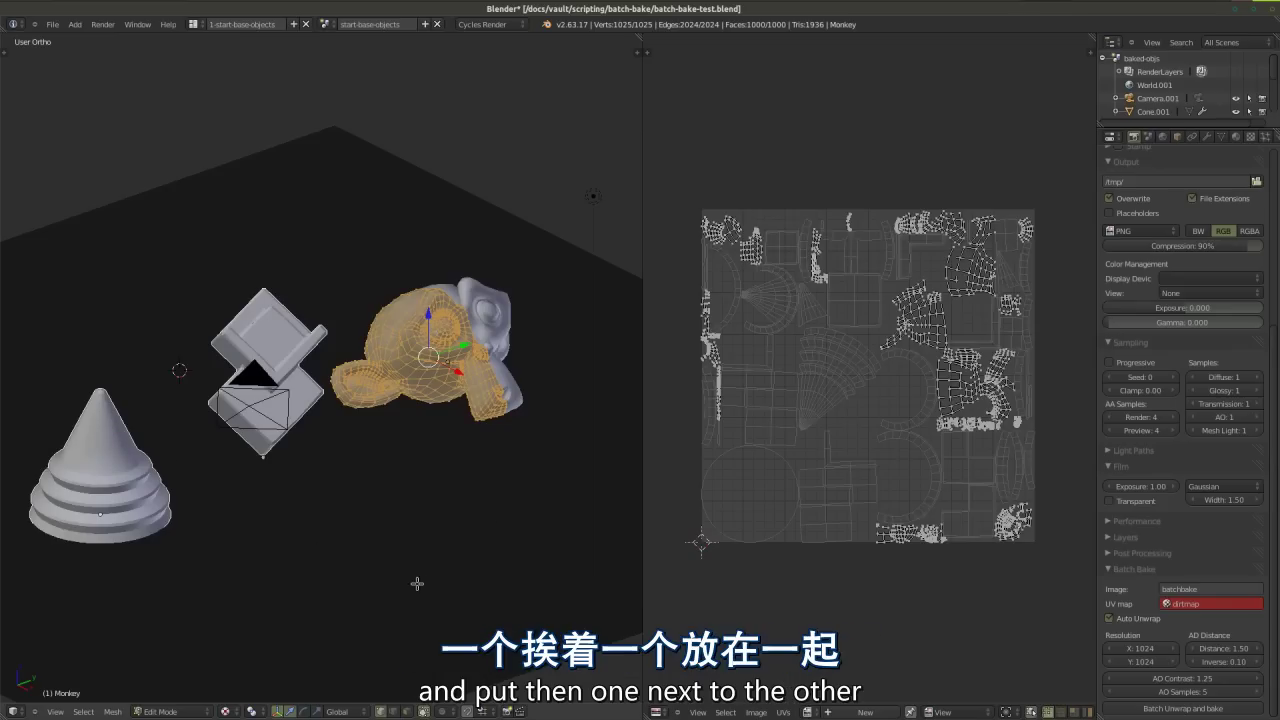
pyautogui.moveTo(340, 480); pyautogui.dragTo(294, 487, button='middle')
pyautogui.press('Tab')
pyautogui.rightClick(256, 394)
pyautogui.press('Tab')
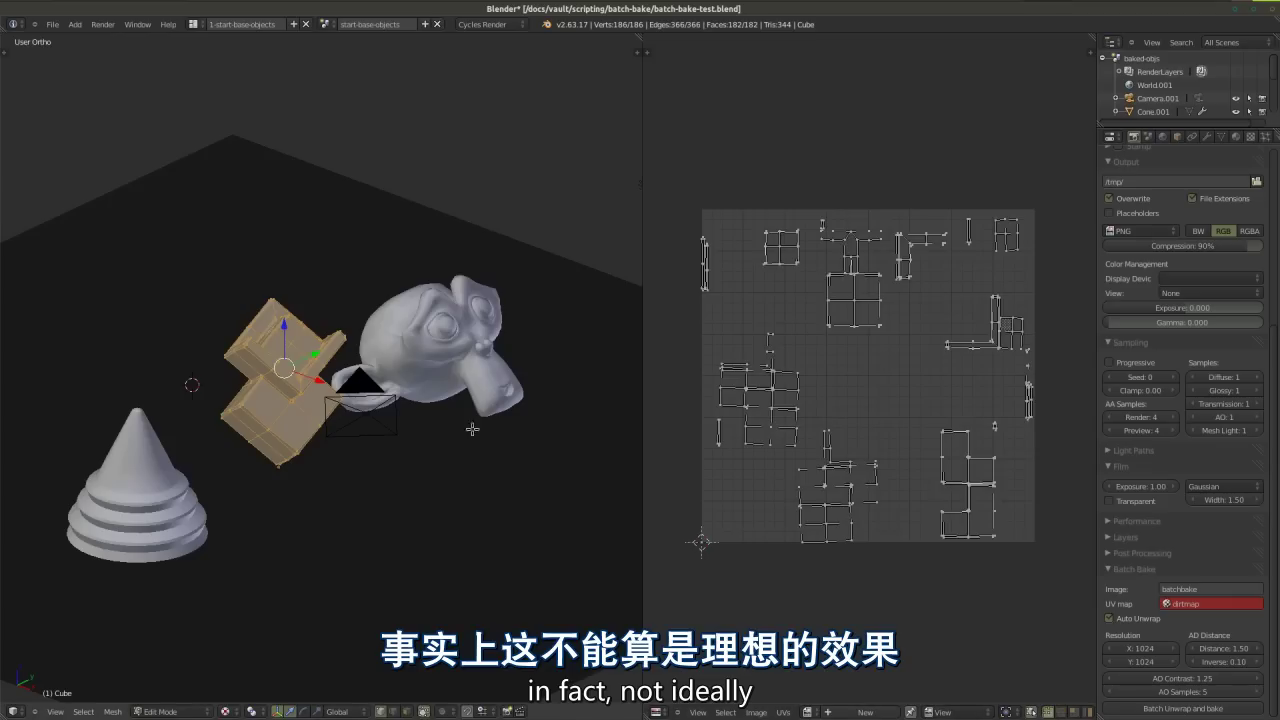
pyautogui.press('Tab')
pyautogui.press('Tab')
pyautogui.press('Tab')
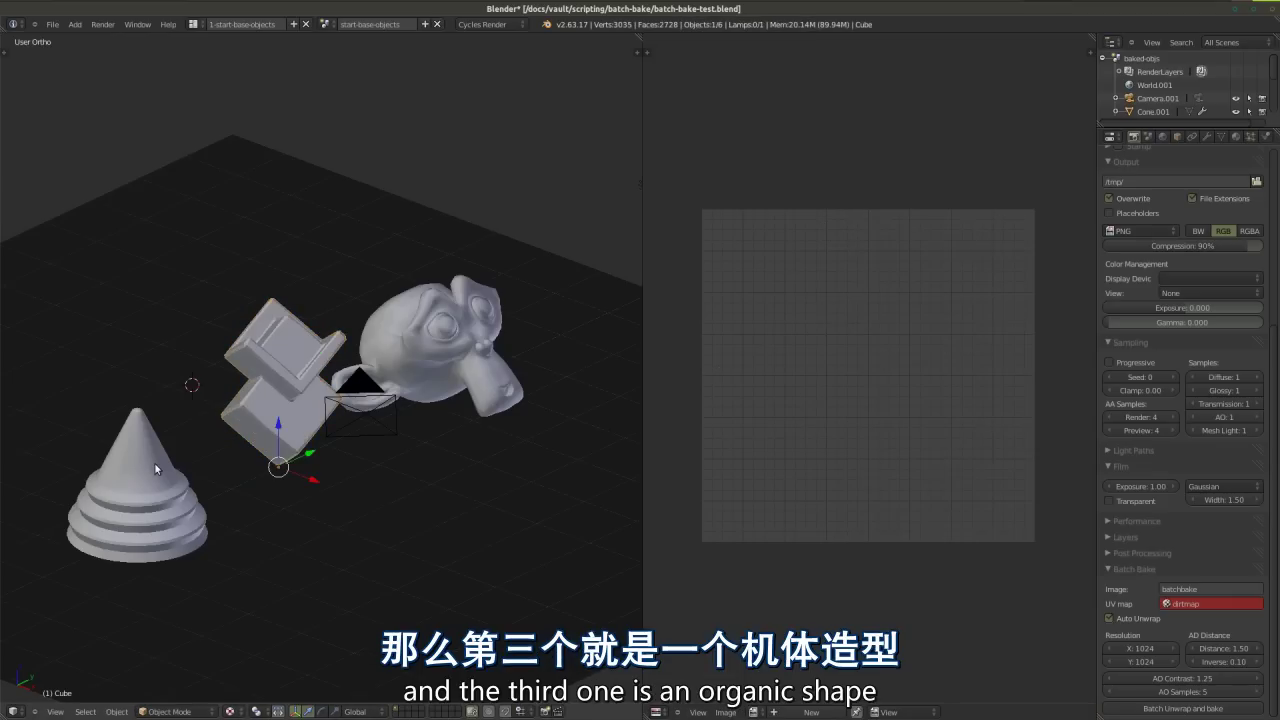
# Step: Select the monkey to display its Smart UV layout and orbit around the objects
pyautogui.keyDown('shift'); pyautogui.rightClick(146, 466); pyautogui.keyUp('shift')
pyautogui.rightClick(378, 343)
pyautogui.press('Tab')
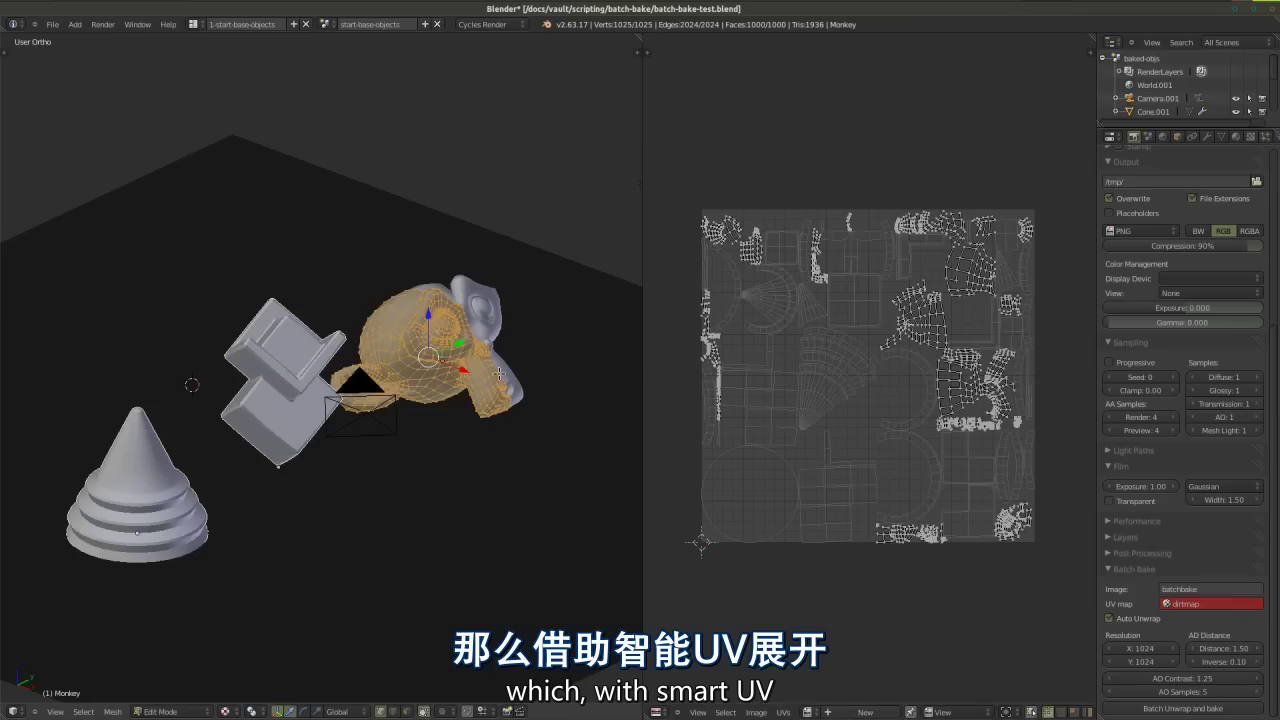
pyautogui.moveTo(478, 384); pyautogui.dragTo(443, 395, button='middle')
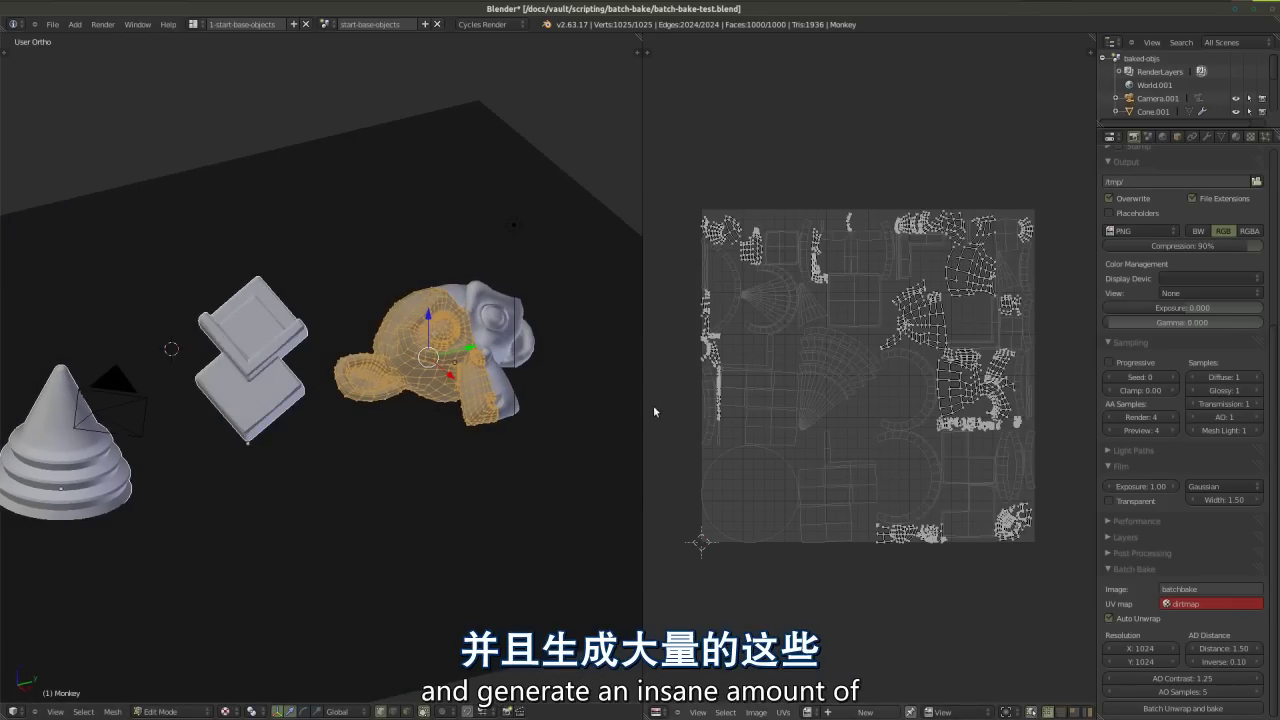
pyautogui.moveTo(531, 417); pyautogui.dragTo(363, 500, button='middle')
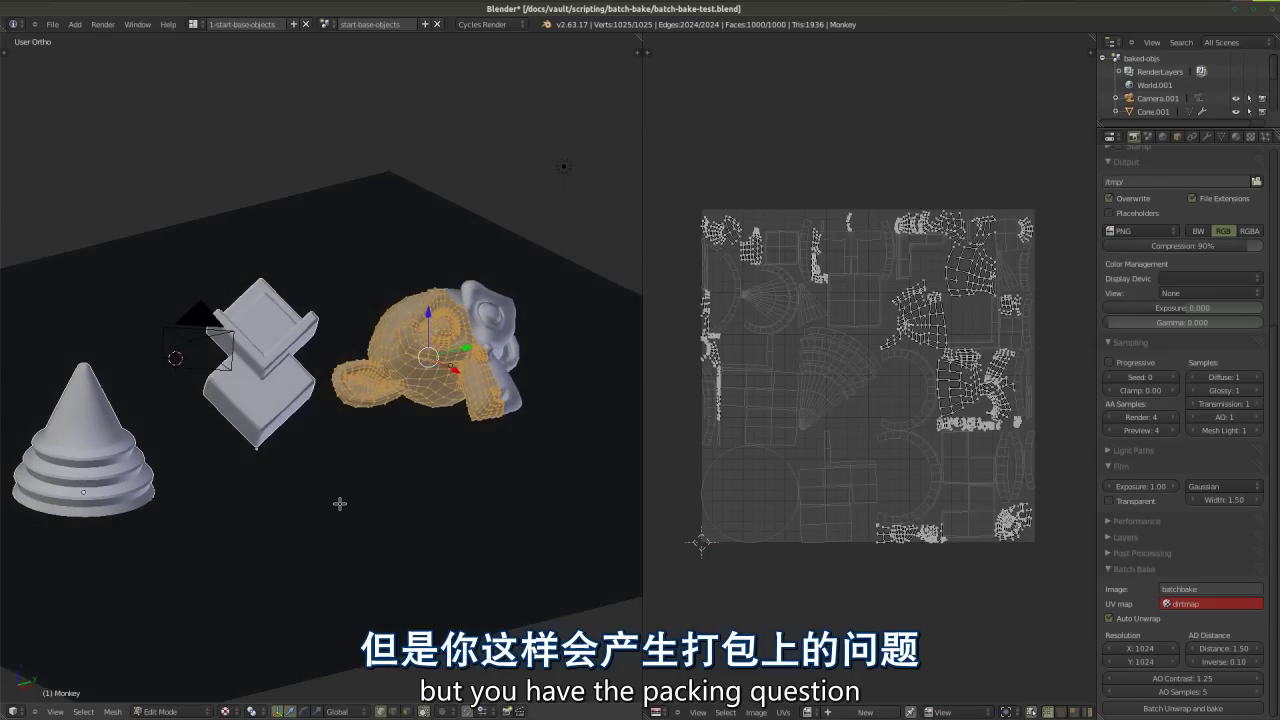
pyautogui.moveTo(340, 504); pyautogui.dragTo(460, 554, button='middle')
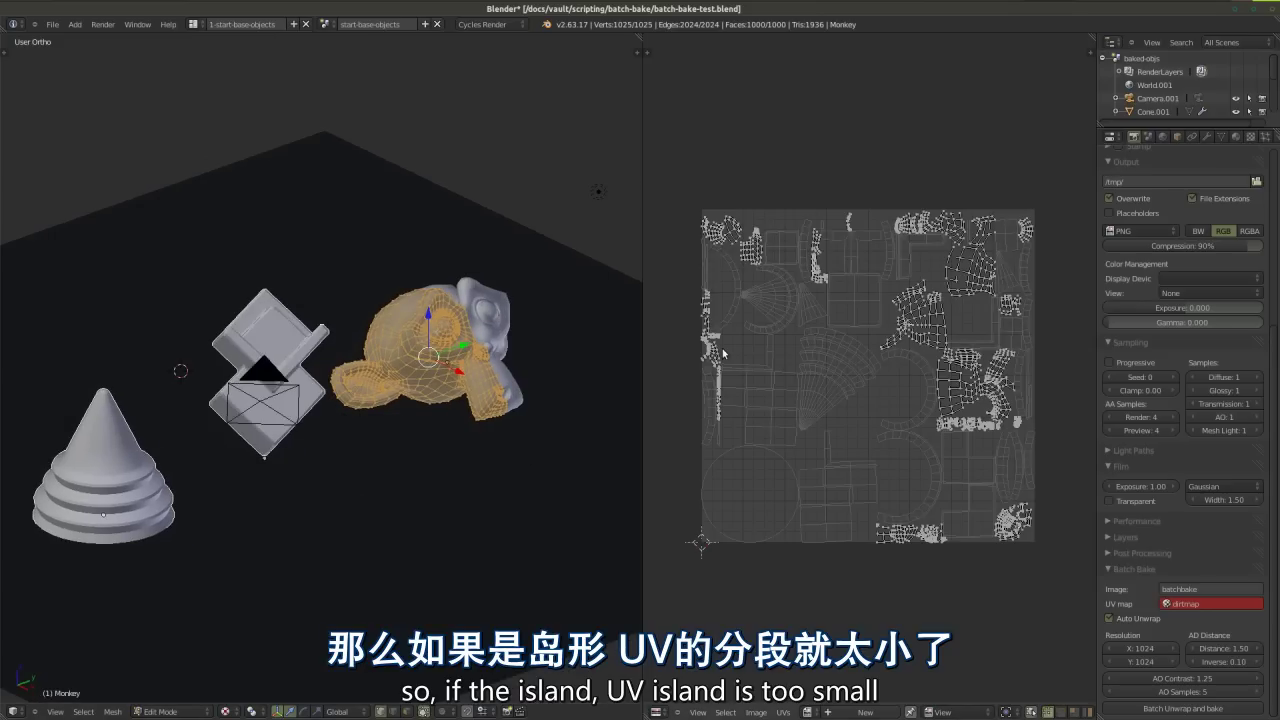
# Step: Zoom in and out across the monkey's small UV islands in the UV editor
pyautogui.scroll(6, 720, 359)
pyautogui.scroll(-3, 736, 411)
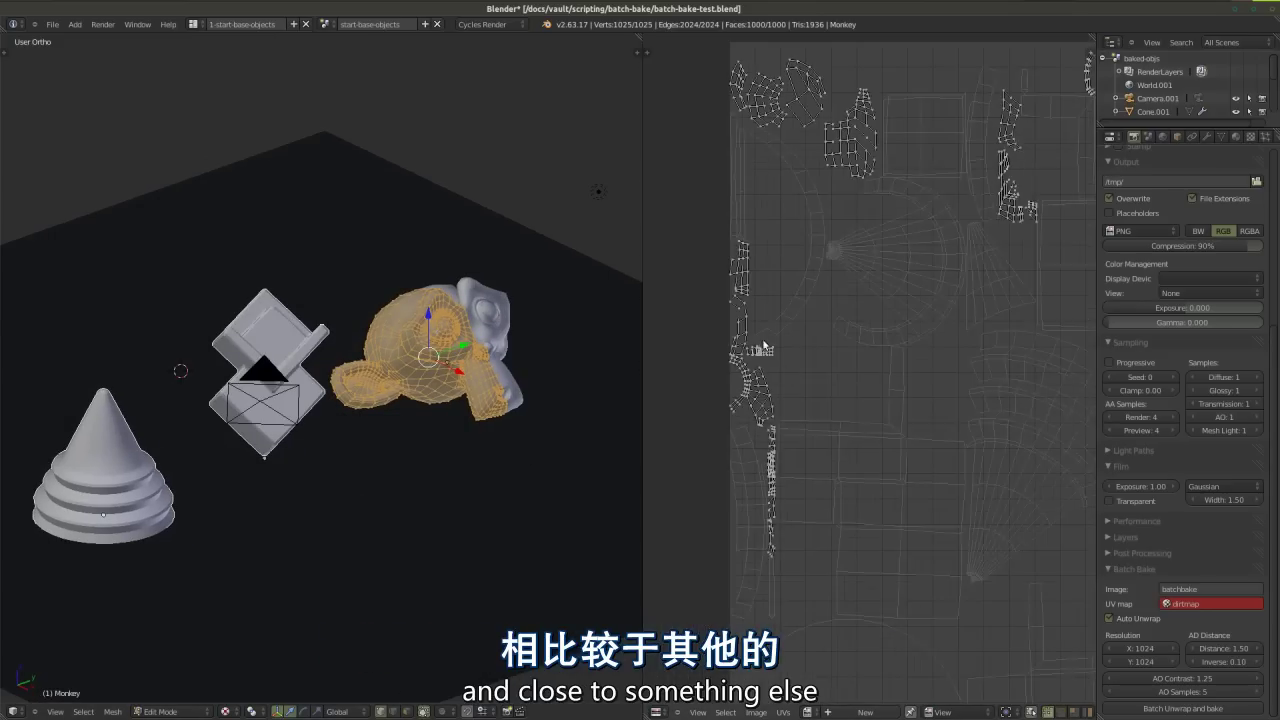
pyautogui.scroll(4, 740, 375)
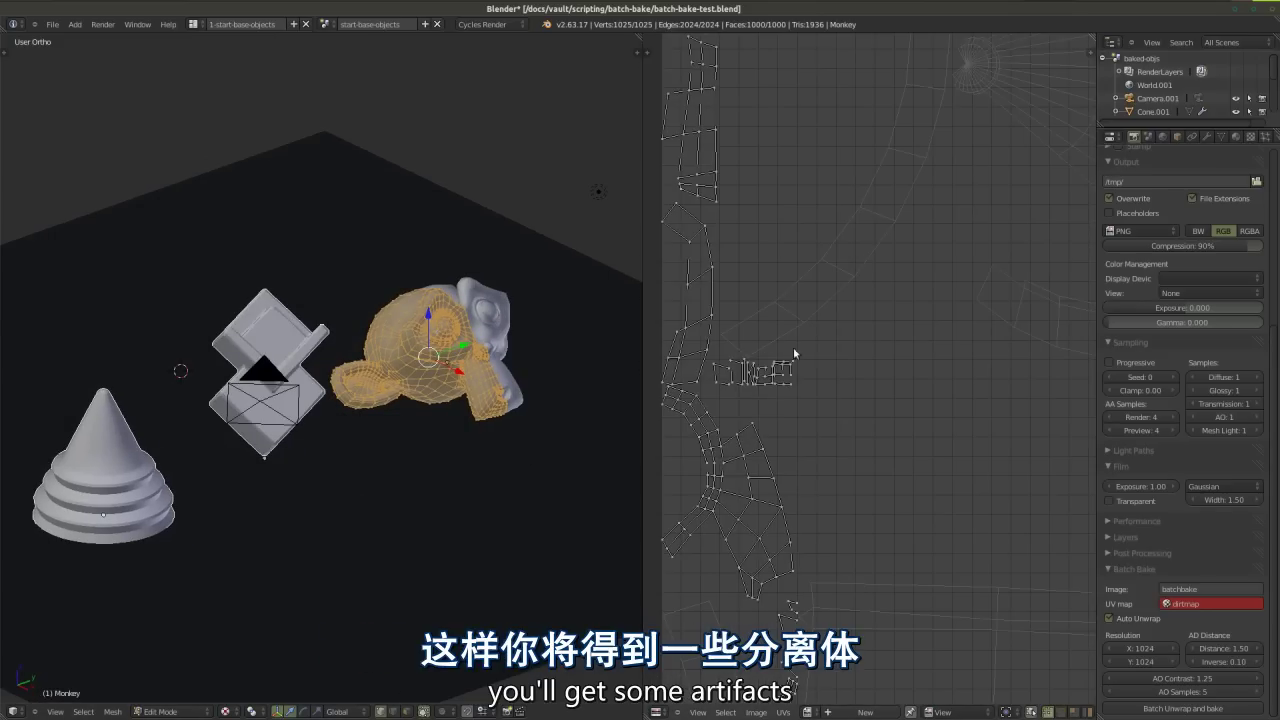
pyautogui.scroll(-3, 759, 406)
pyautogui.scroll(4, 981, 414)
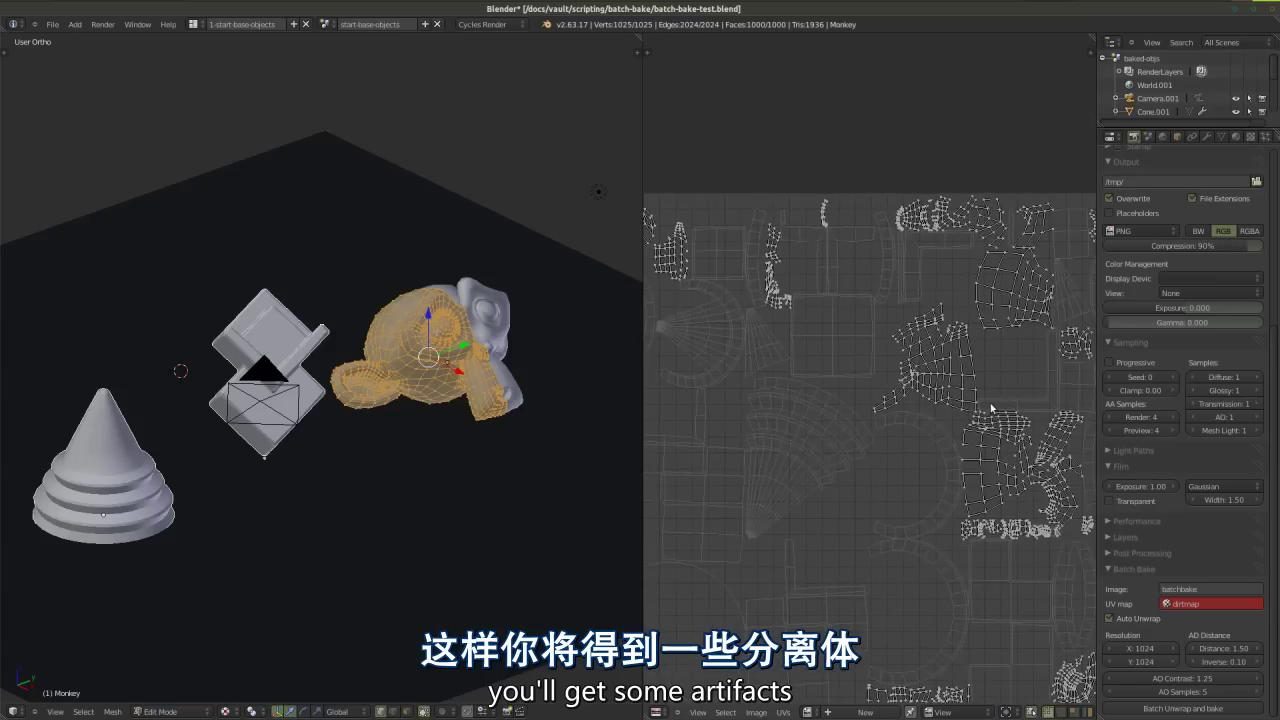
pyautogui.scroll(-5, 965, 402)
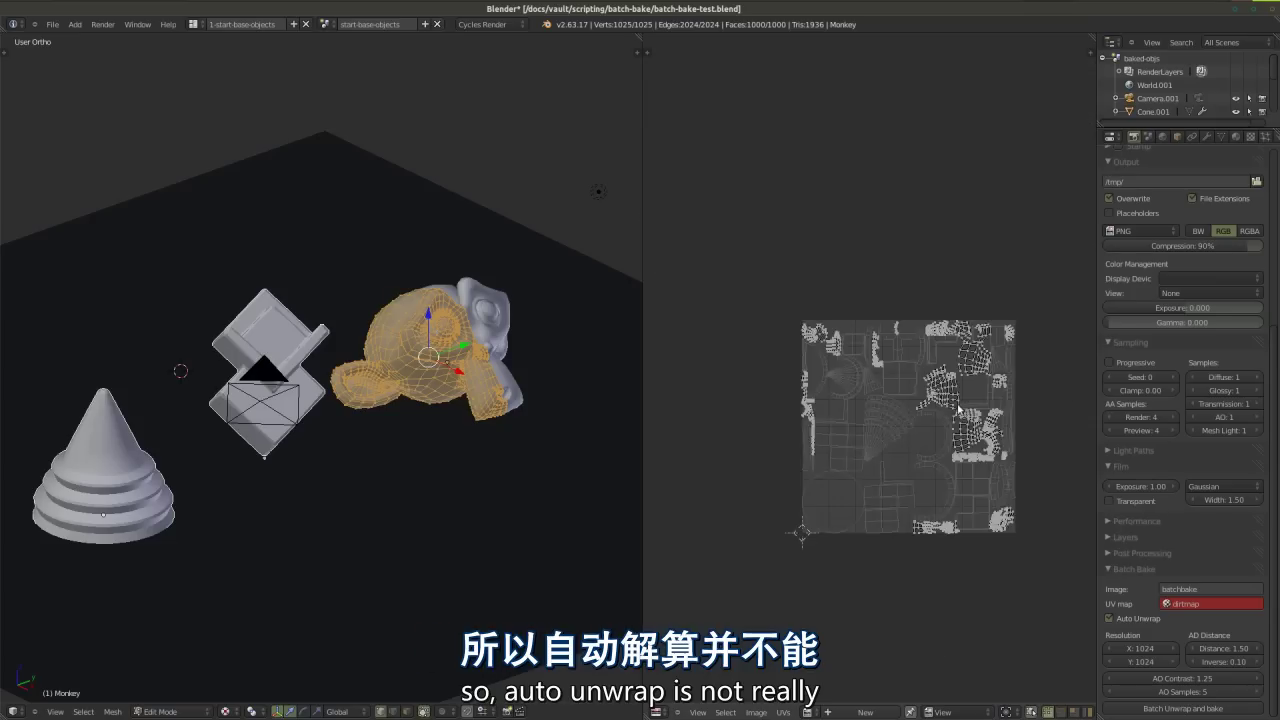
pyautogui.scroll(3, 895, 444)
pyautogui.scroll(3, 855, 268)
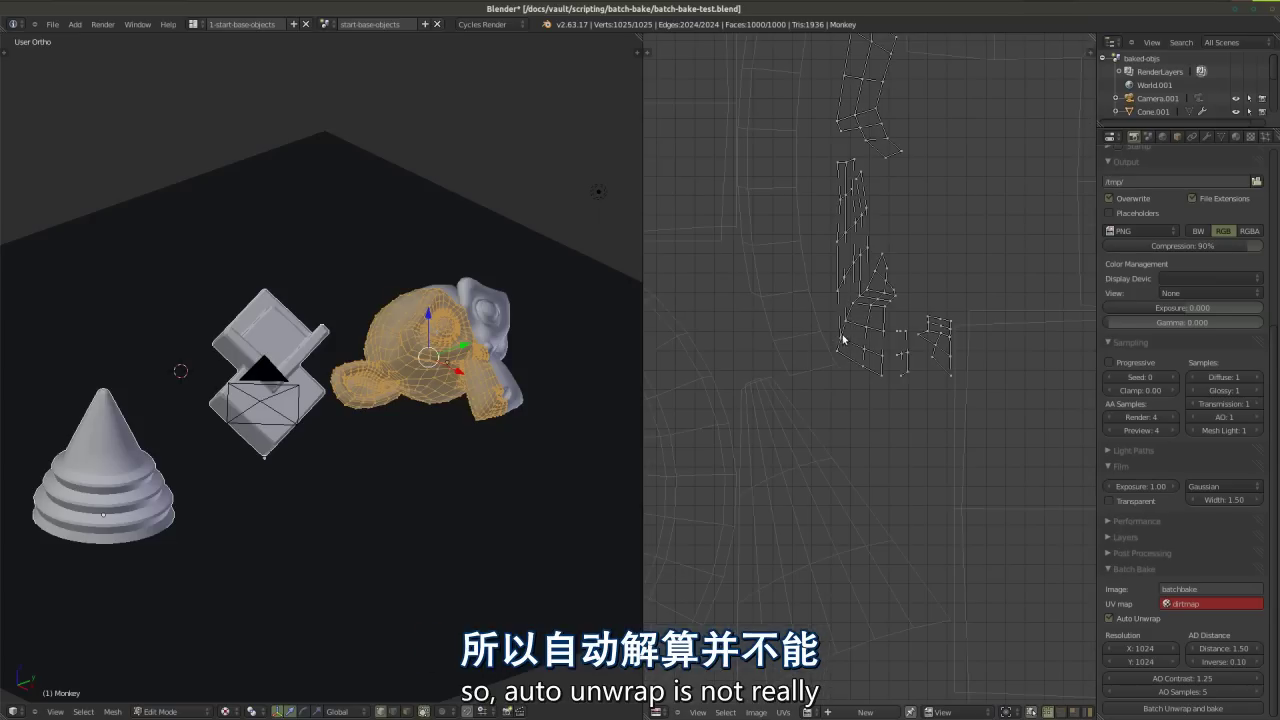
pyautogui.scroll(-3, 808, 285)
pyautogui.moveTo(372, 436); pyautogui.dragTo(380, 449, button='middle')
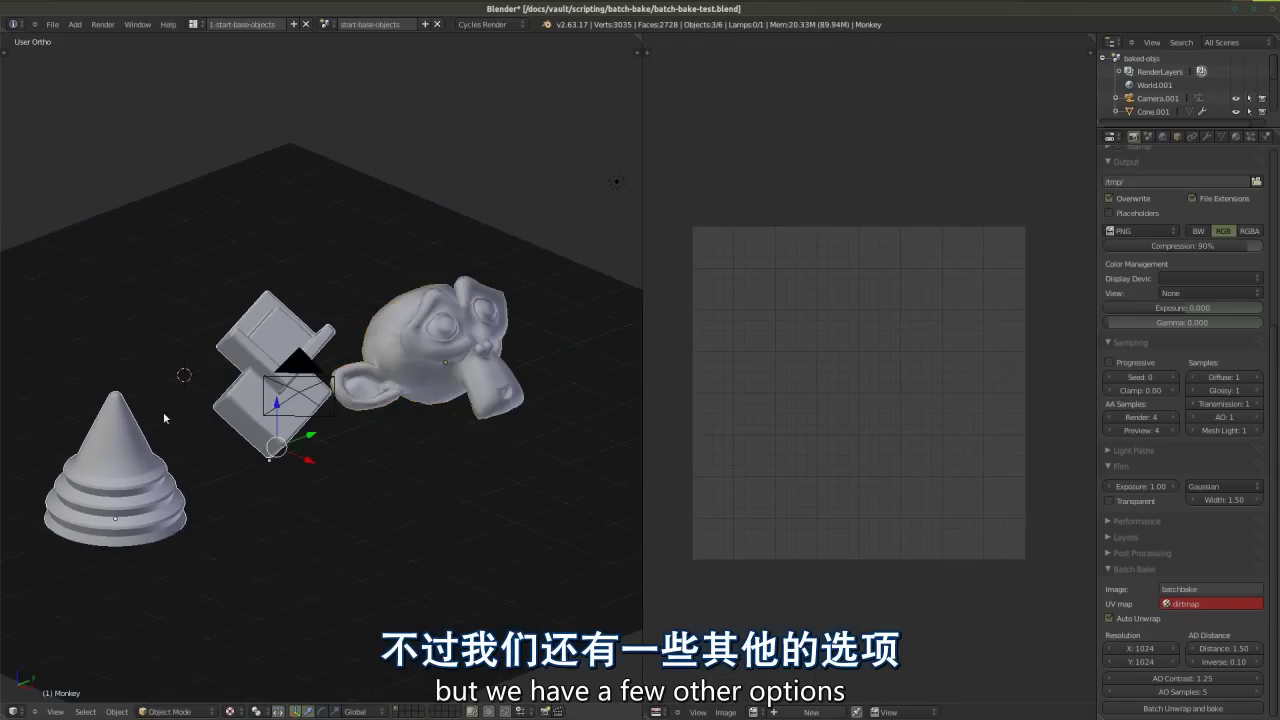
# Step: Switch to the 3-scripting layout and select only the cone
pyautogui.click(193, 24)
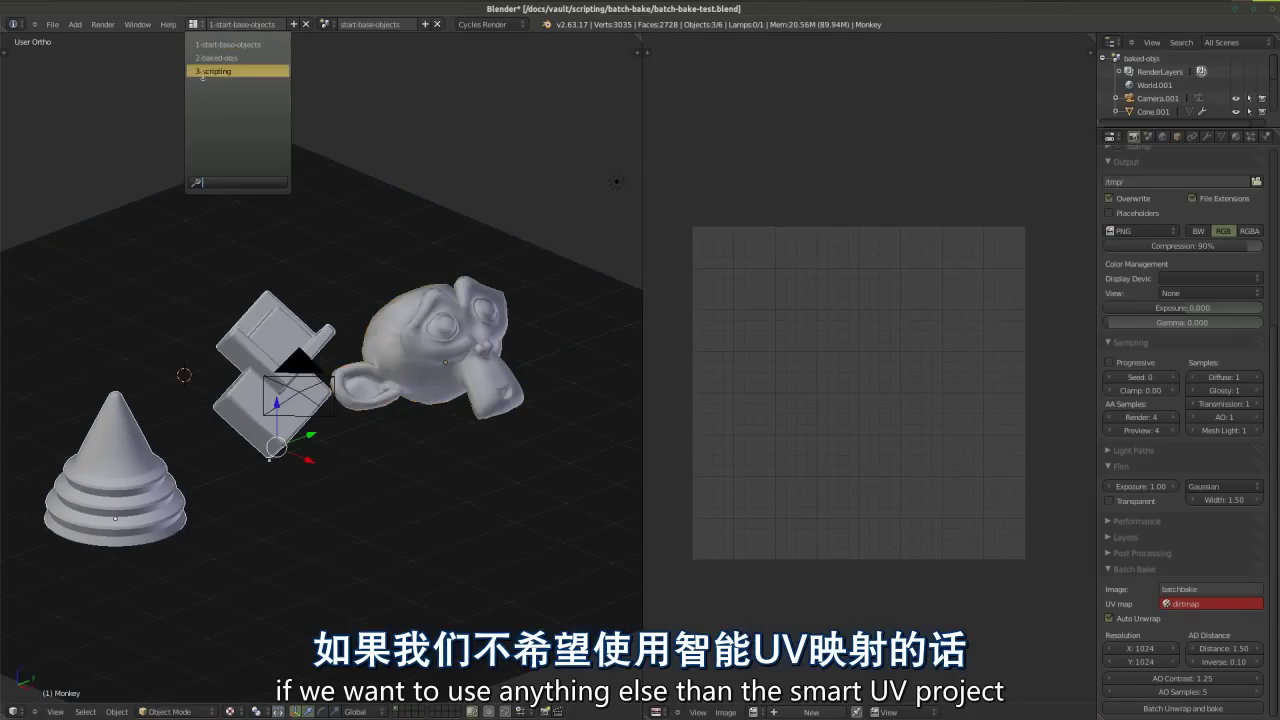
pyautogui.click(240, 70)
pyautogui.scroll(2, 346, 345)
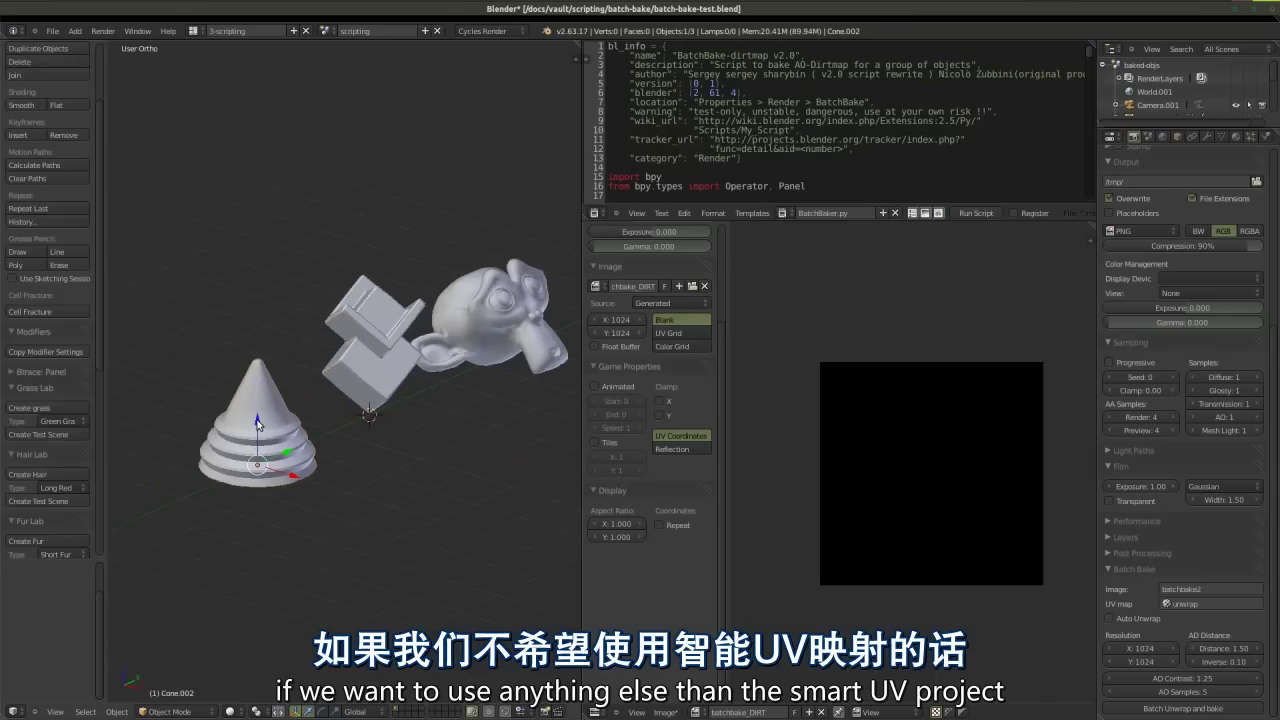
pyautogui.moveTo(442, 467); pyautogui.dragTo(383, 397, button='middle')
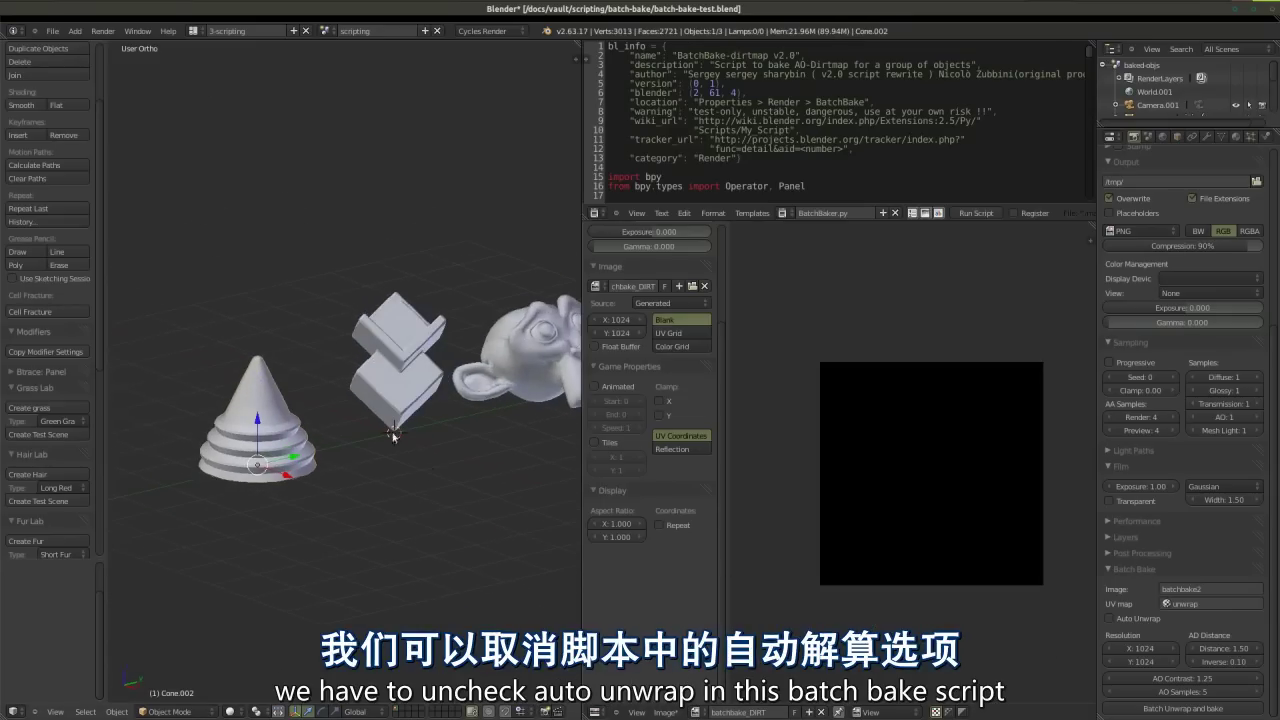
pyautogui.keyDown('shift'); pyautogui.click(393, 357); pyautogui.keyUp('shift')
pyautogui.keyDown('shift'); pyautogui.click(489, 350); pyautogui.keyUp('shift')
pyautogui.moveTo(286, 432); pyautogui.dragTo(438, 523, button='middle')
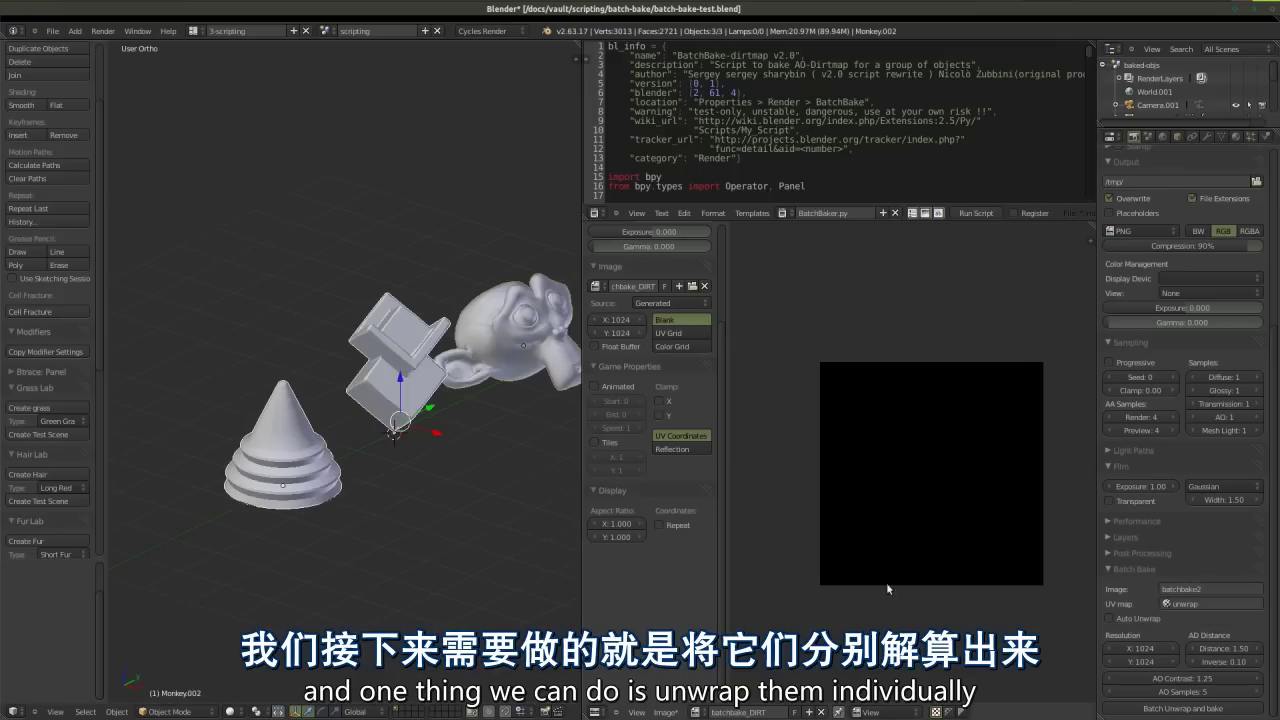
pyautogui.moveTo(570, 545); pyautogui.dragTo(258, 436, button='middle')
pyautogui.click(222, 452)
pyautogui.moveTo(417, 451); pyautogui.dragTo(392, 456, button='middle')
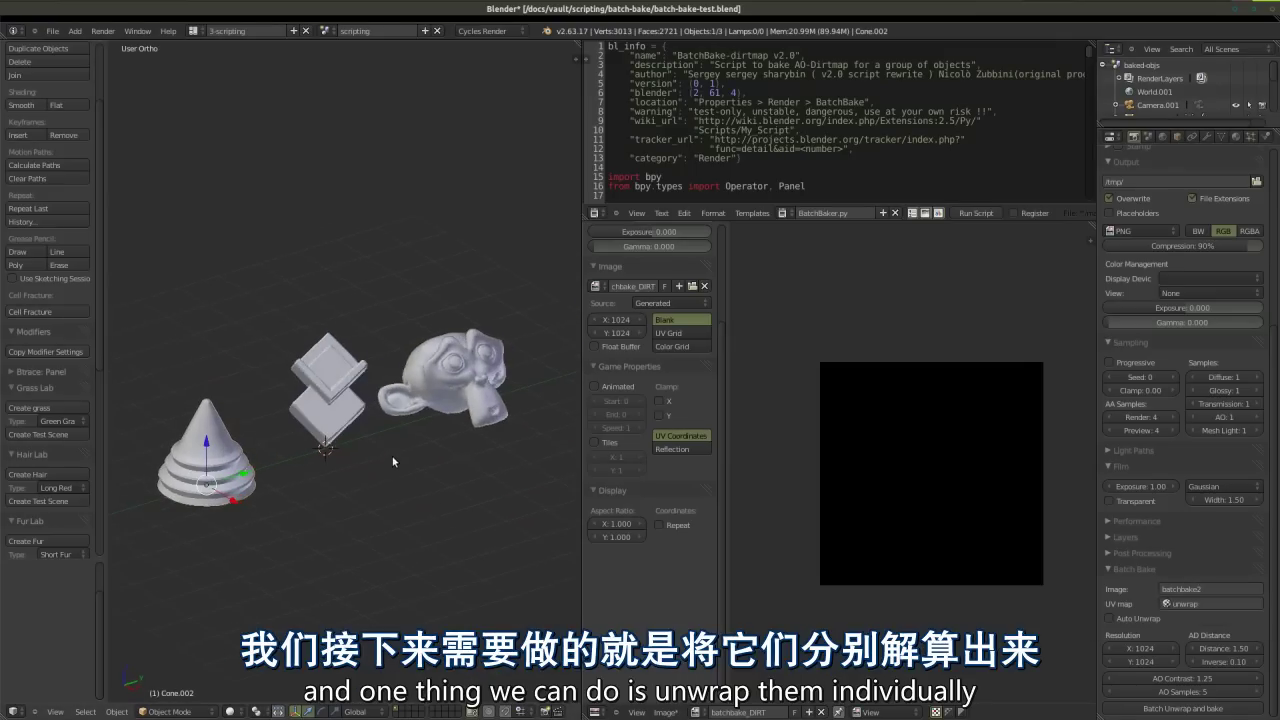
pyautogui.moveTo(481, 446); pyautogui.dragTo(267, 473, button='middle')
# Step: Check the cone's and cube's 'unwrap' UV maps in Edit Mode
pyautogui.press('Tab')
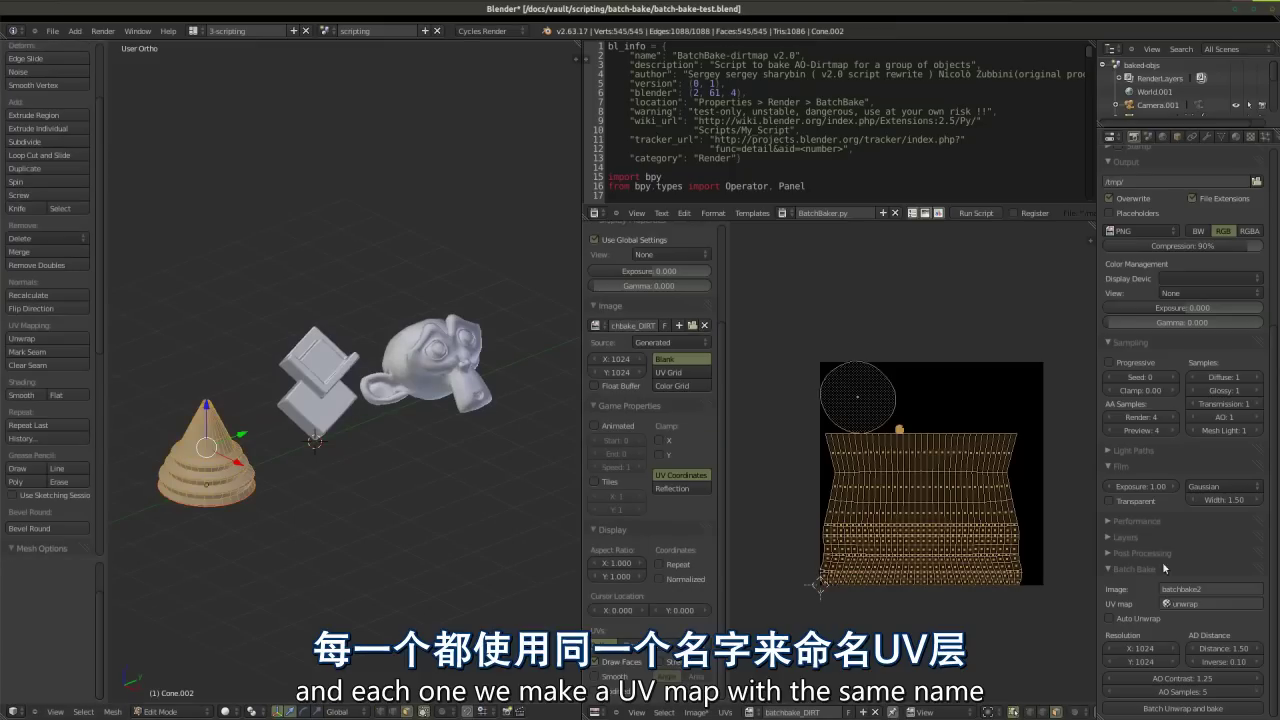
pyautogui.click(1221, 137)
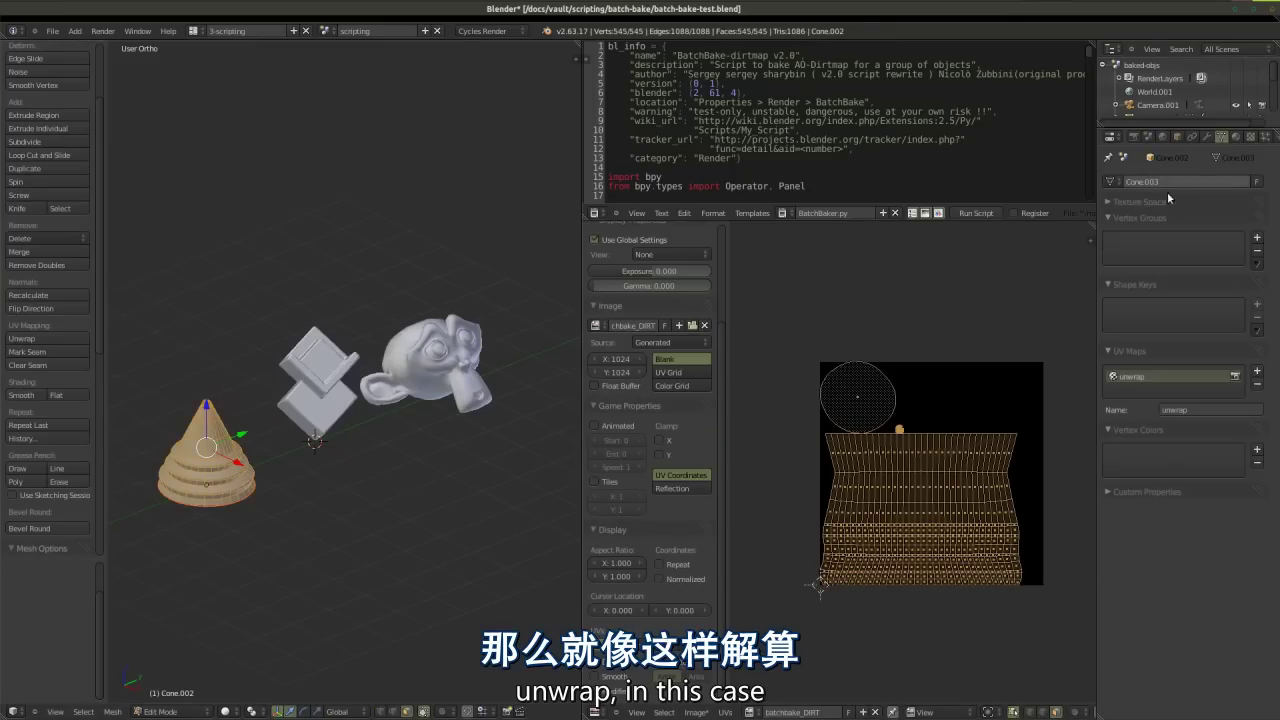
pyautogui.press('Tab')
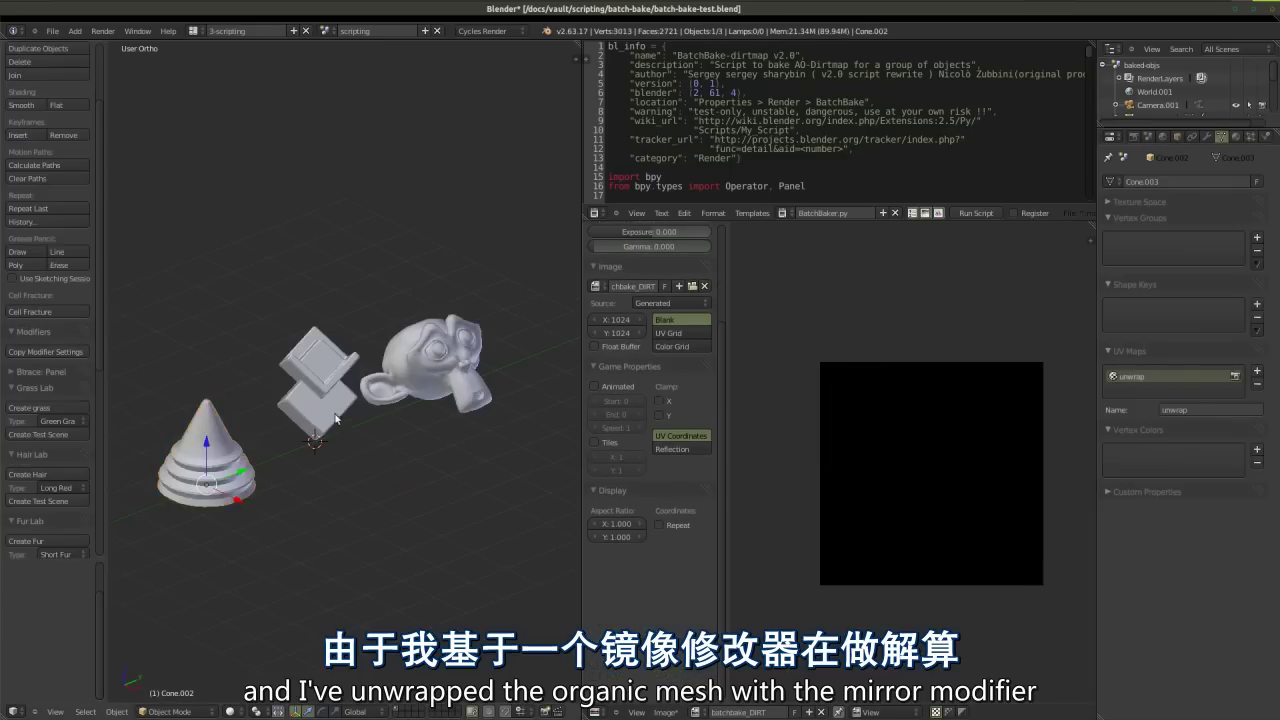
pyautogui.rightClick(319, 393)
pyautogui.press('Tab')
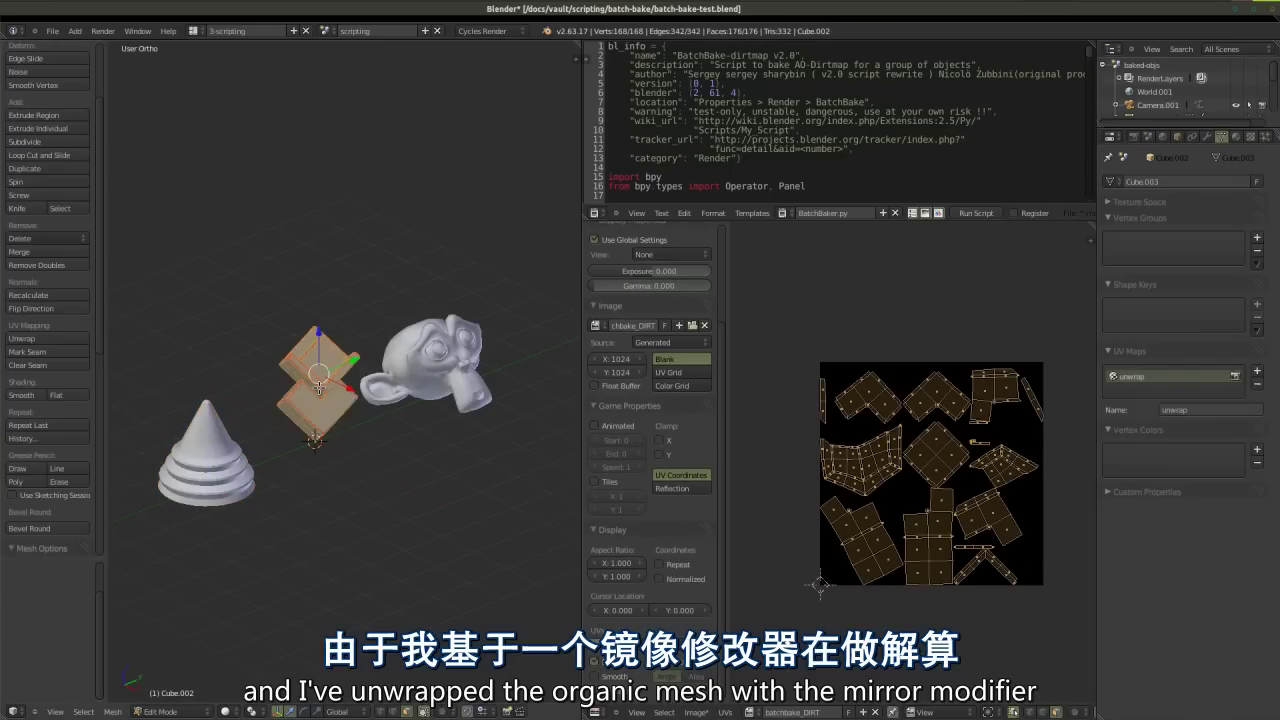
pyautogui.press('Tab')
# Step: Inspect the monkey head's UVs in Edit Mode from several angles
pyautogui.rightClick(418, 360)
pyautogui.press('Tab')
pyautogui.scroll(2, 880, 520)
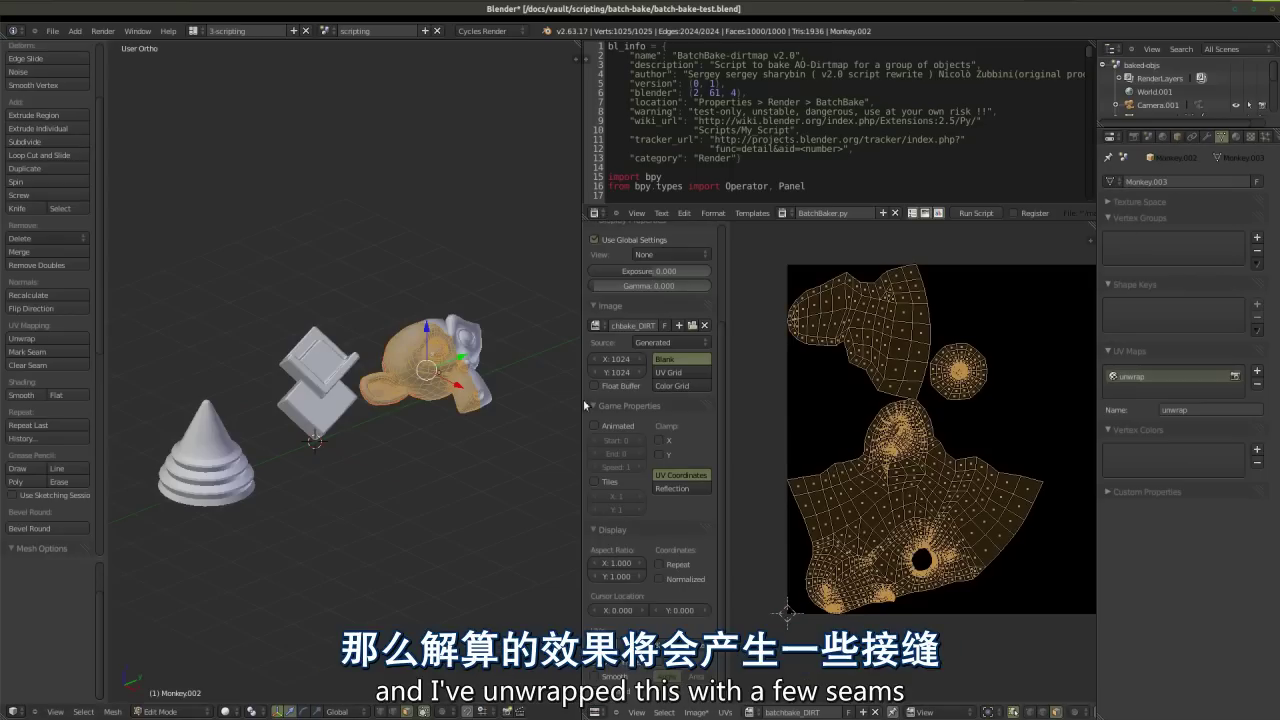
pyautogui.moveTo(320, 440); pyautogui.dragTo(430, 385, button='middle')
pyautogui.scroll(-2, 832, 442)
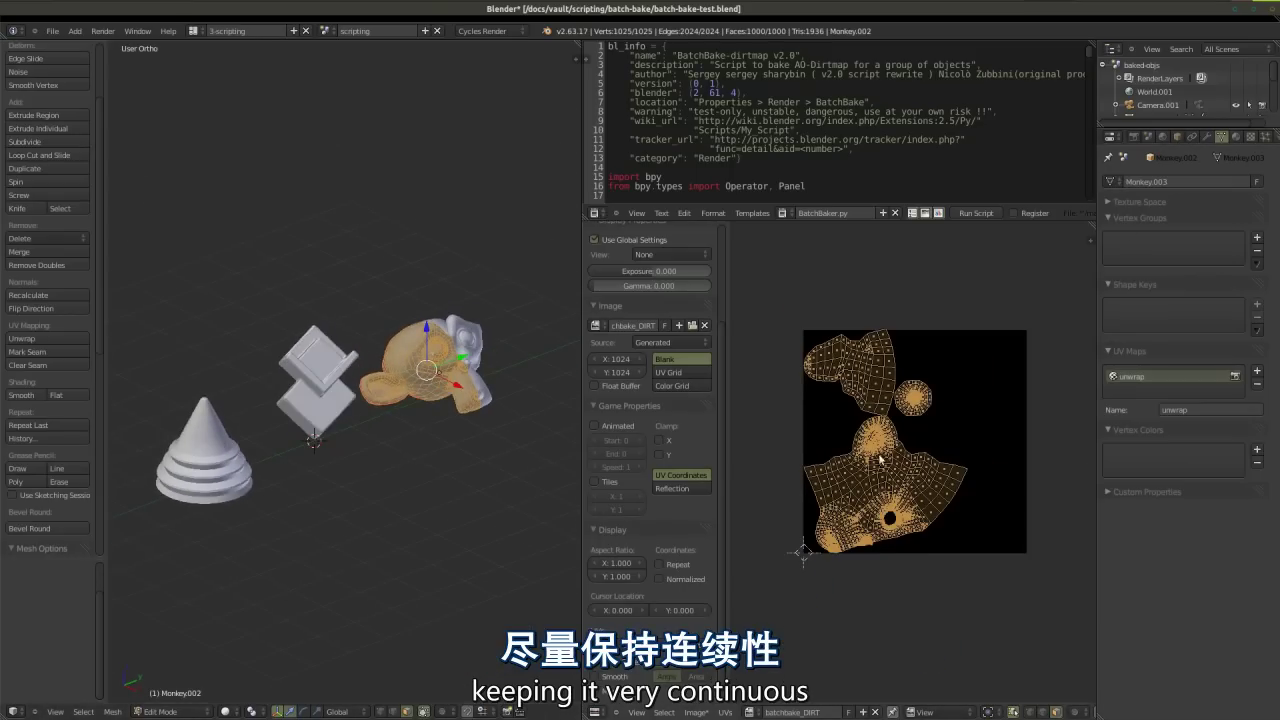
pyautogui.scroll(2, 870, 459)
pyautogui.moveTo(517, 444); pyautogui.dragTo(345, 384, button='middle')
pyautogui.press('Tab')
# Step: Put the cube in Edit Mode and orbit around its mesh
pyautogui.rightClick(345, 384)
pyautogui.press('Tab')
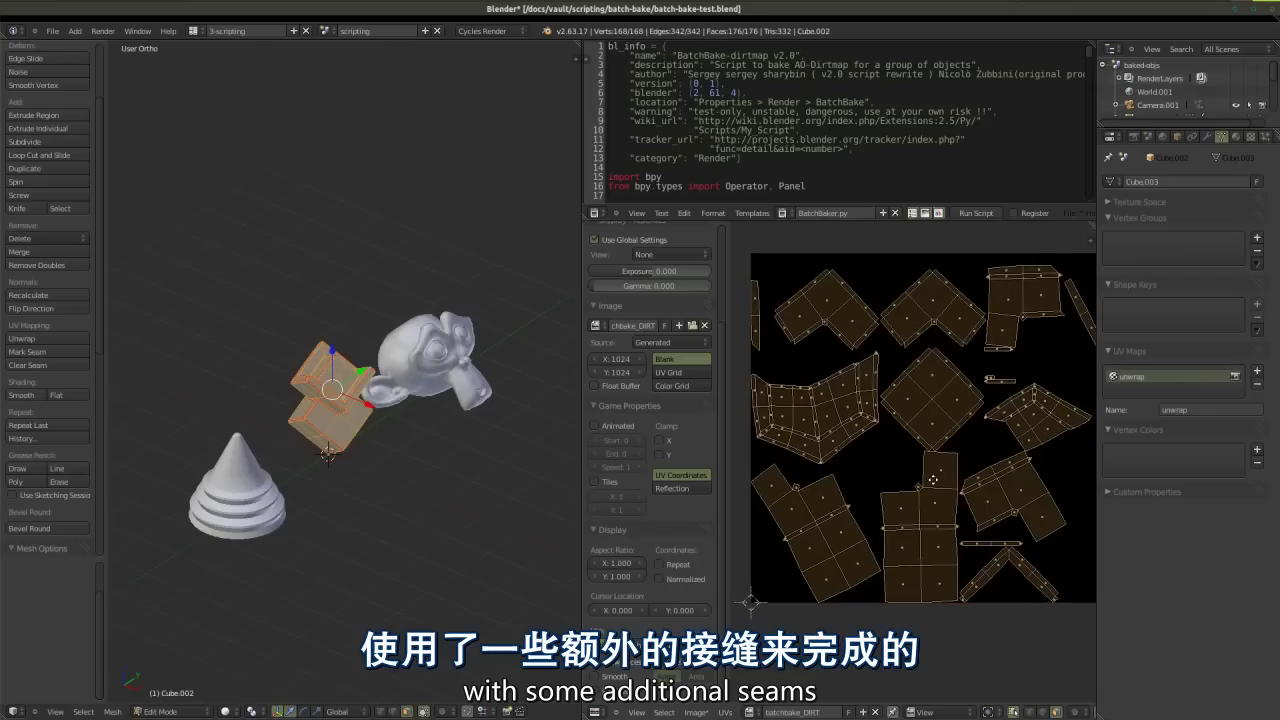
pyautogui.scroll(-1, 929, 479)
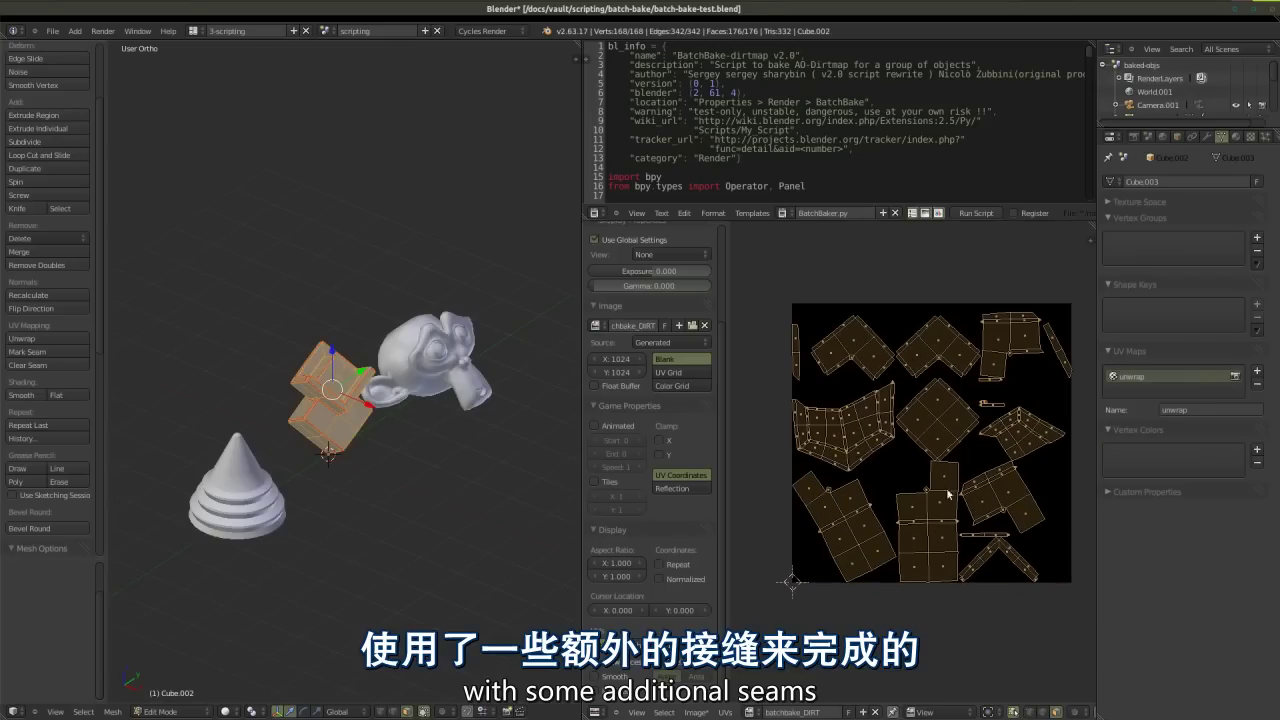
pyautogui.scroll(2, 452, 432)
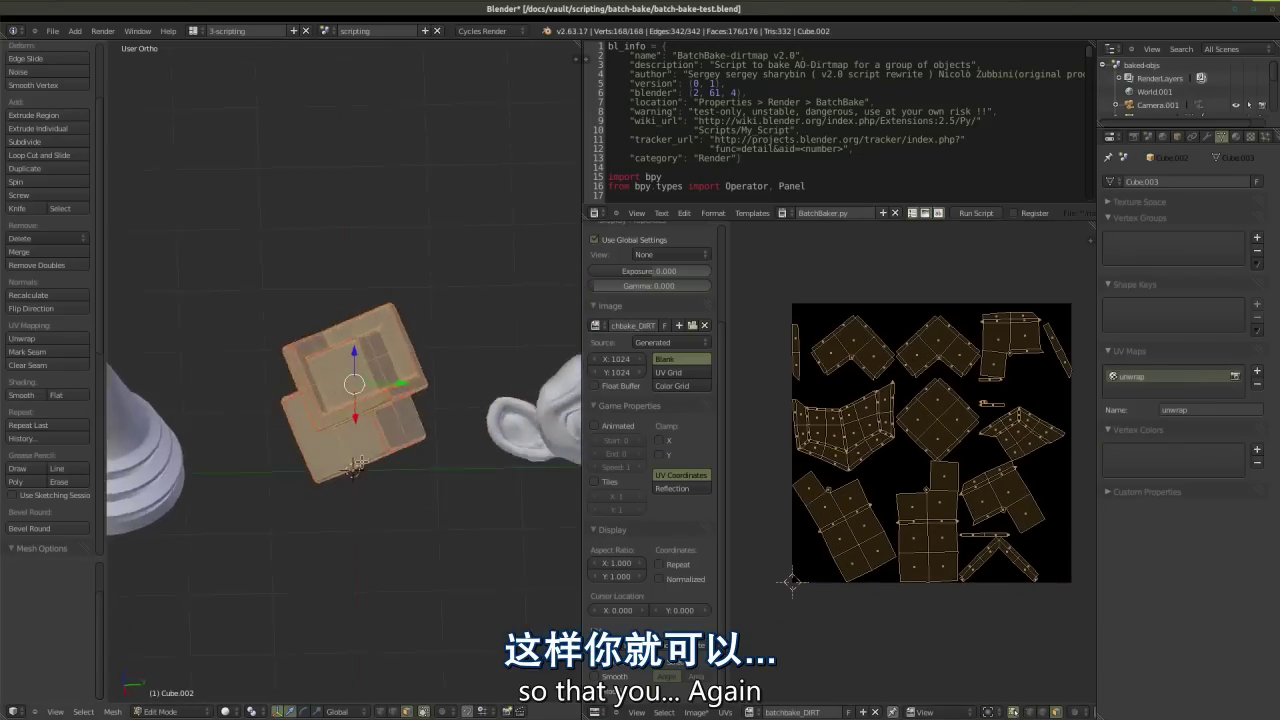
pyautogui.moveTo(340, 487); pyautogui.dragTo(413, 443, button='middle')
pyautogui.scroll(4, 422, 420)
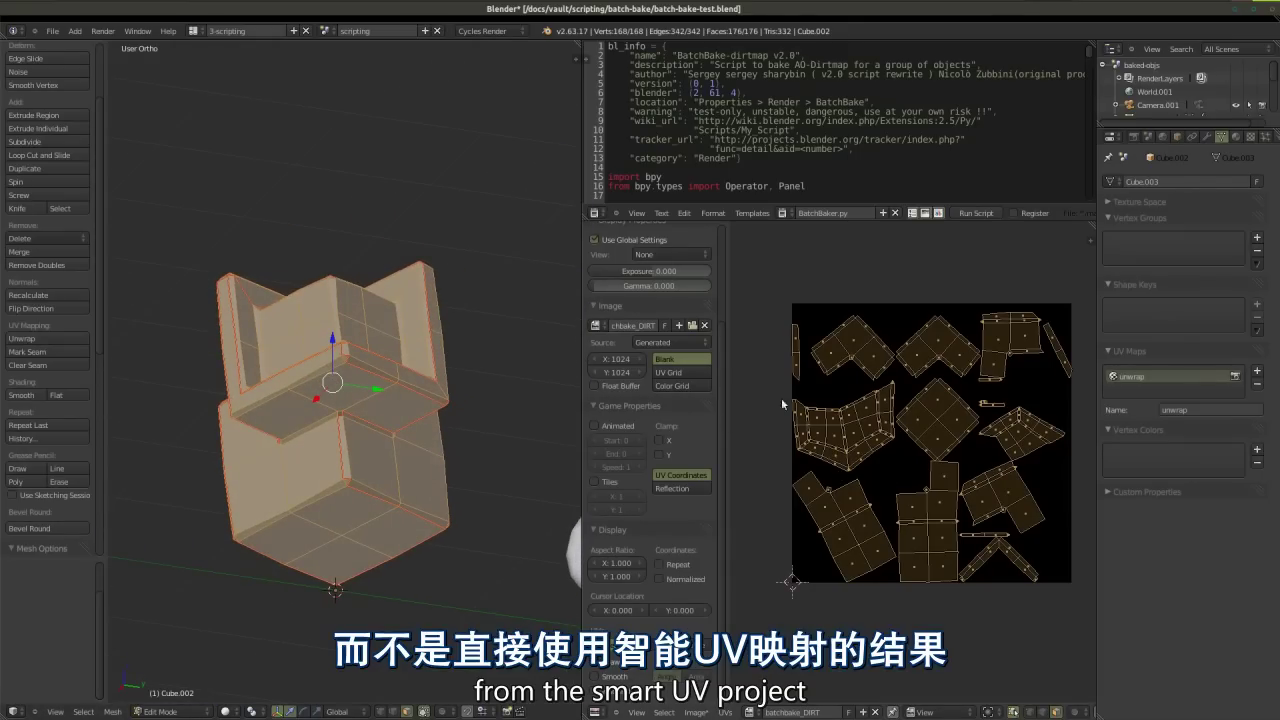
pyautogui.moveTo(561, 528); pyautogui.dragTo(460, 541, button='middle')
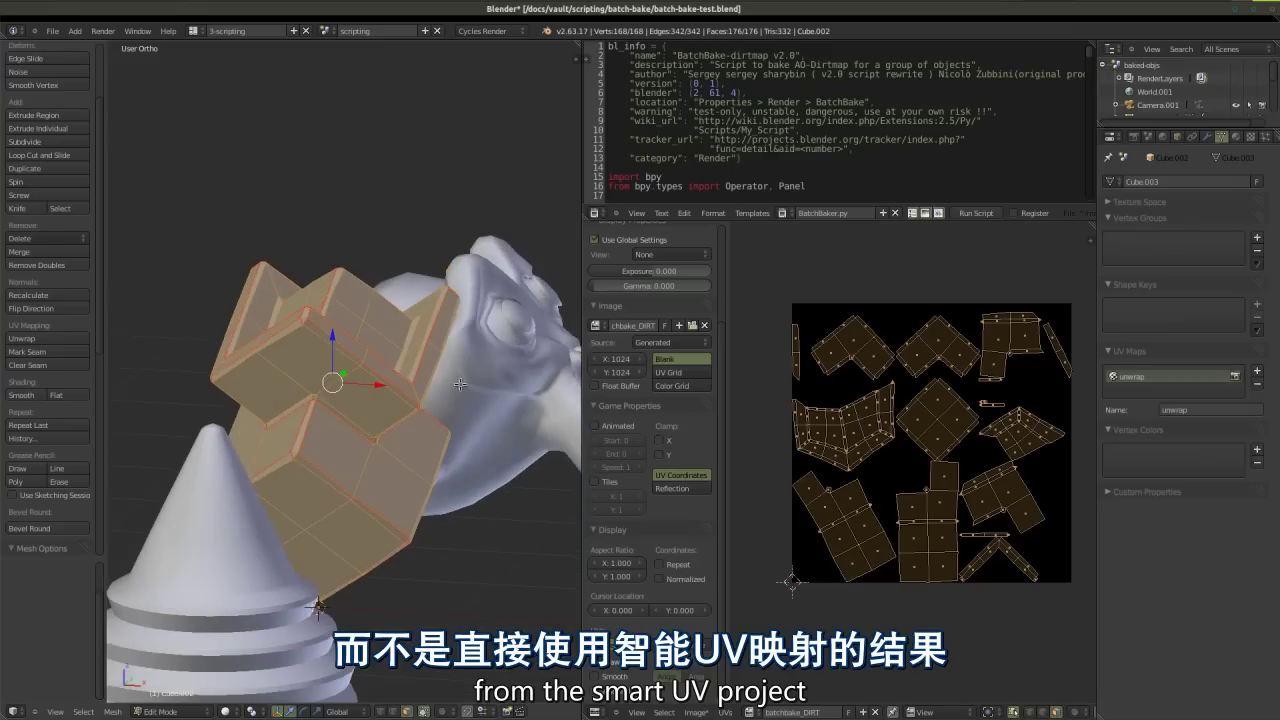
pyautogui.moveTo(276, 495); pyautogui.dragTo(383, 390, button='middle')
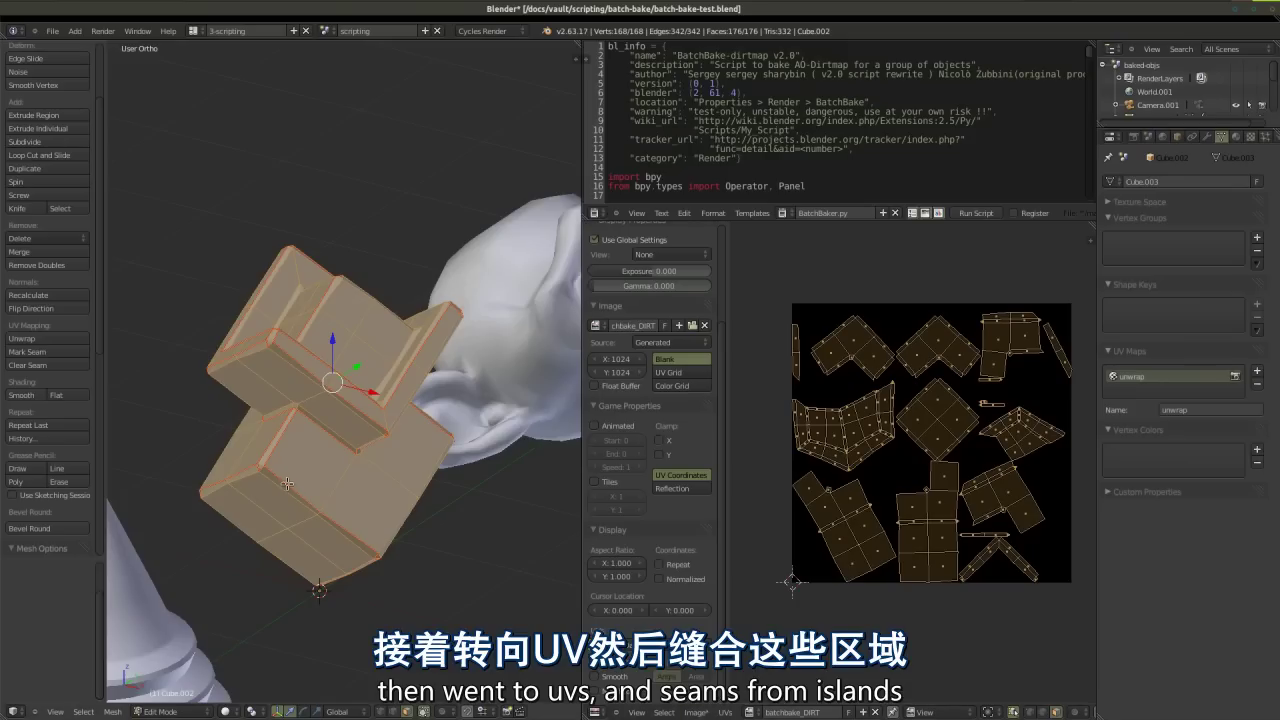
# Step: Run Seams From Islands on the cube and view the new seams
pyautogui.press('u')
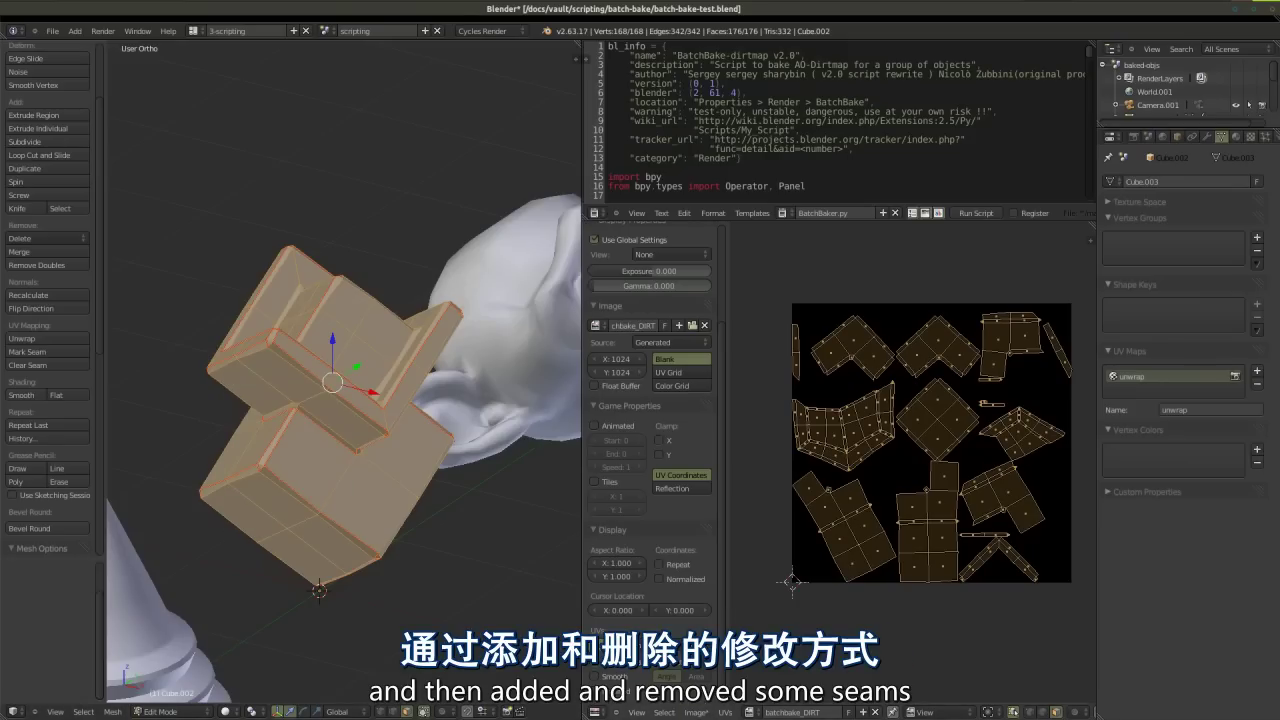
pyautogui.click(725, 712)
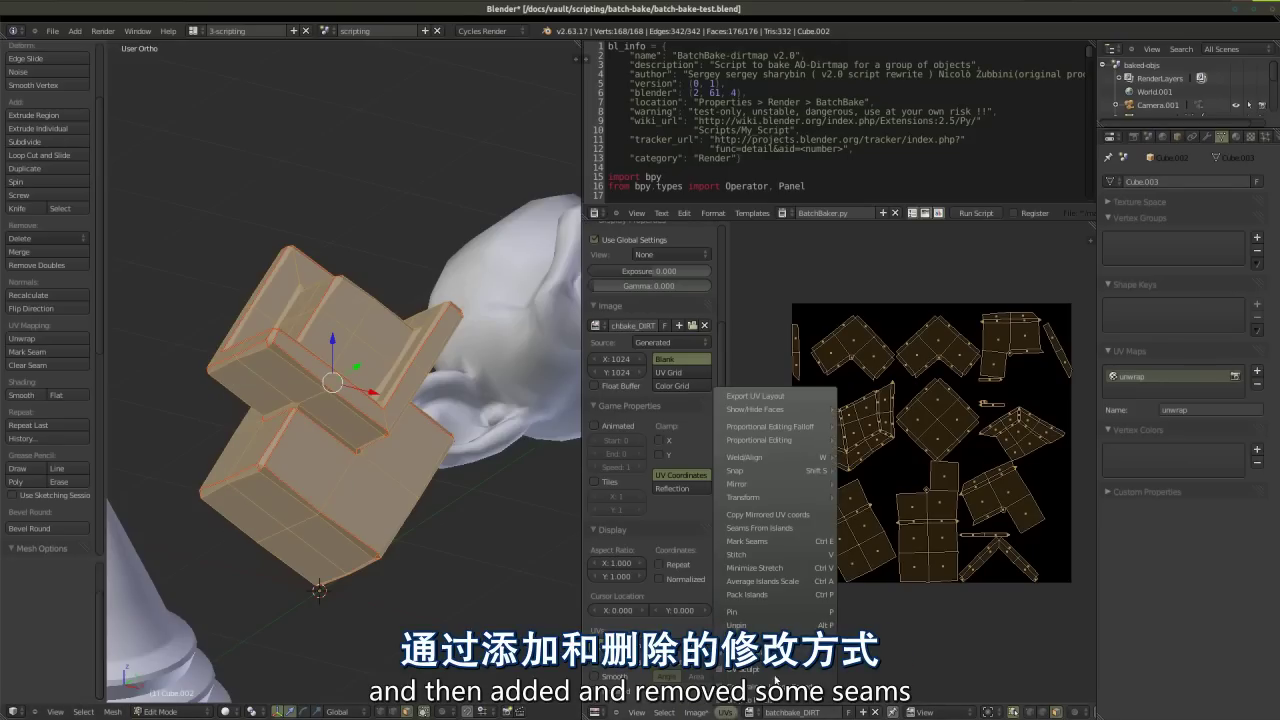
pyautogui.click(803, 527)
pyautogui.moveTo(437, 434); pyautogui.dragTo(350, 380, button='middle')
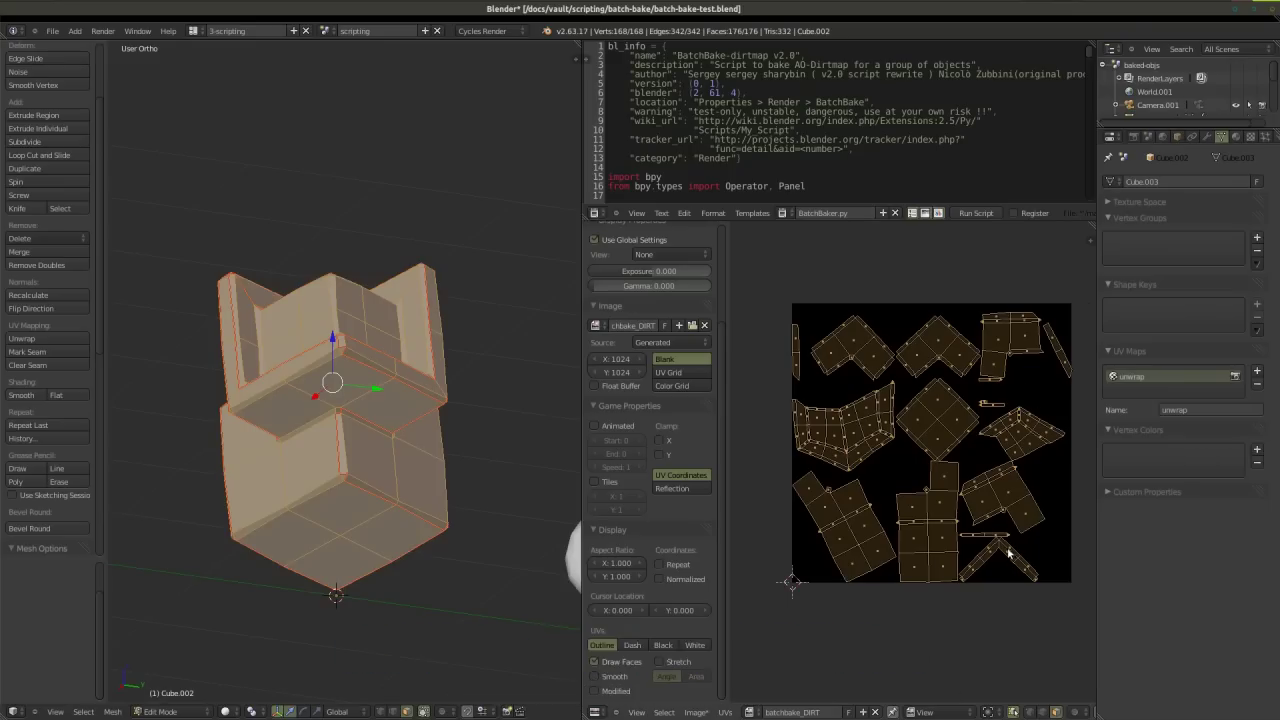
pyautogui.moveTo(375, 388); pyautogui.dragTo(432, 466, button='middle')
pyautogui.scroll(-4, 410, 410)
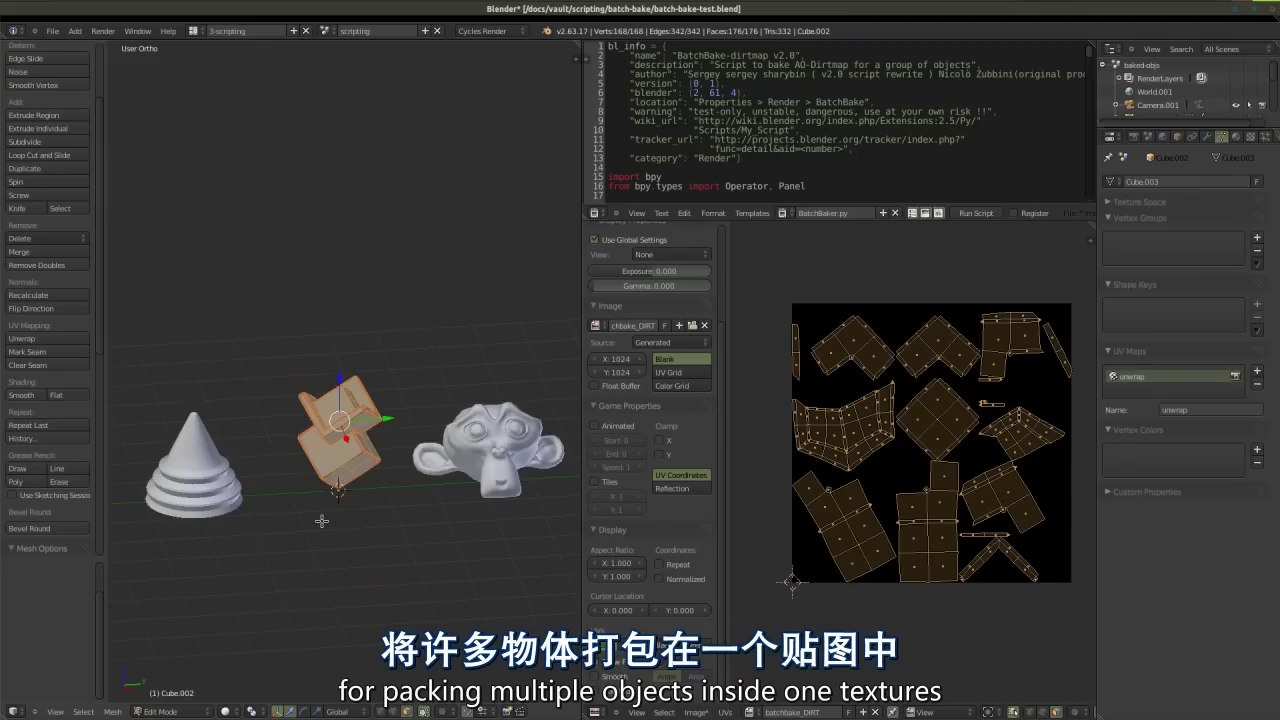
pyautogui.press('Tab')
pyautogui.moveTo(314, 481); pyautogui.dragTo(378, 493, button='middle')
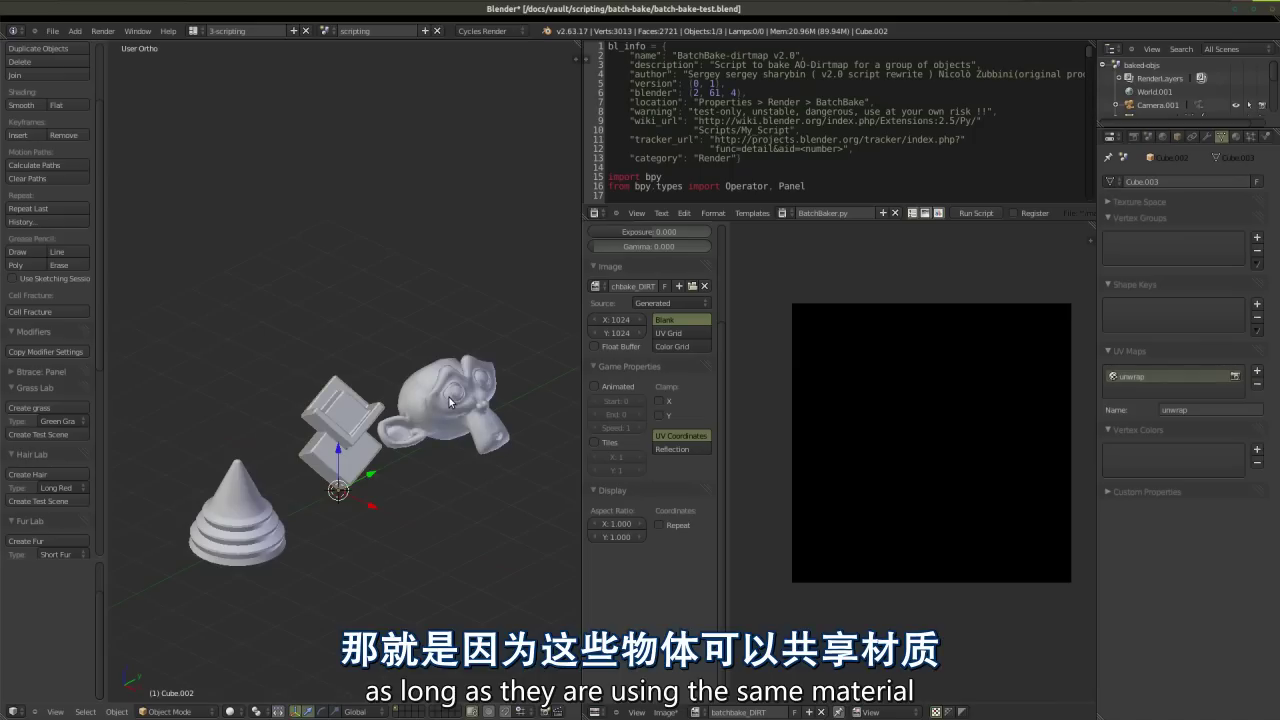
pyautogui.moveTo(447, 405); pyautogui.dragTo(385, 432, button='middle')
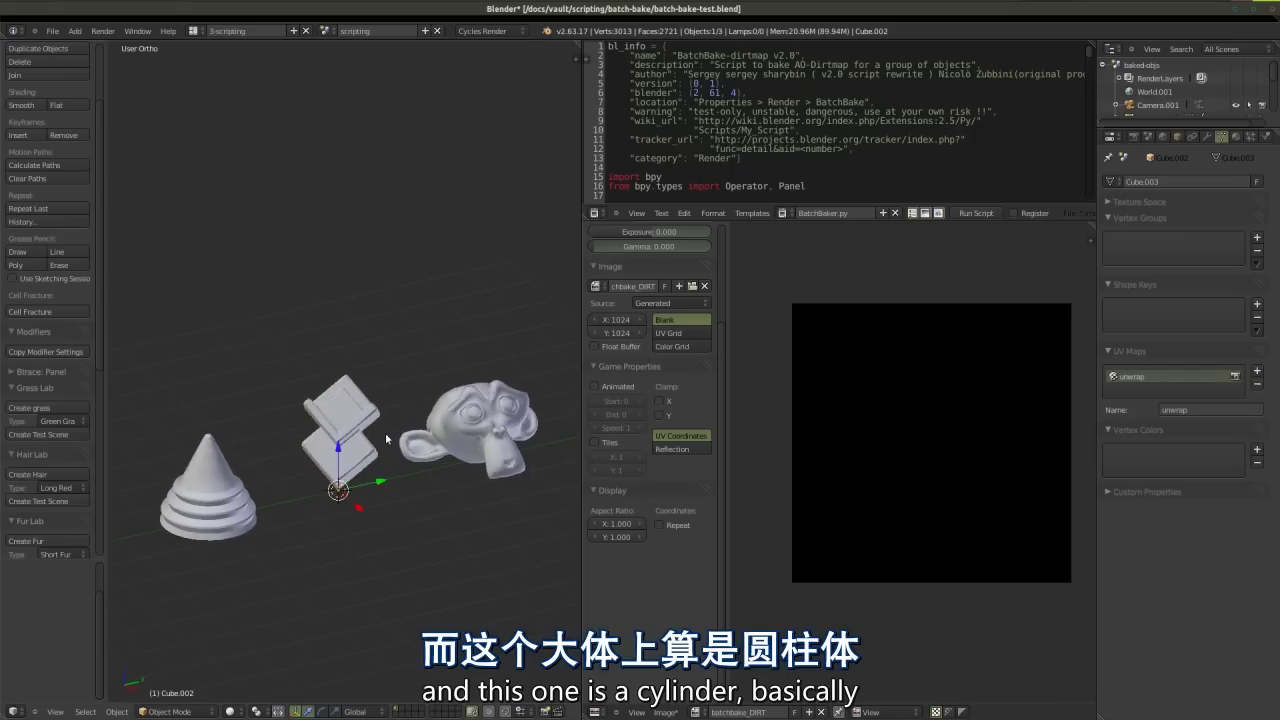
pyautogui.rightClick(175, 487)
pyautogui.scroll(2, 392, 507)
pyautogui.moveTo(392, 507); pyautogui.dragTo(417, 602, button='middle')
pyautogui.press('Tab')
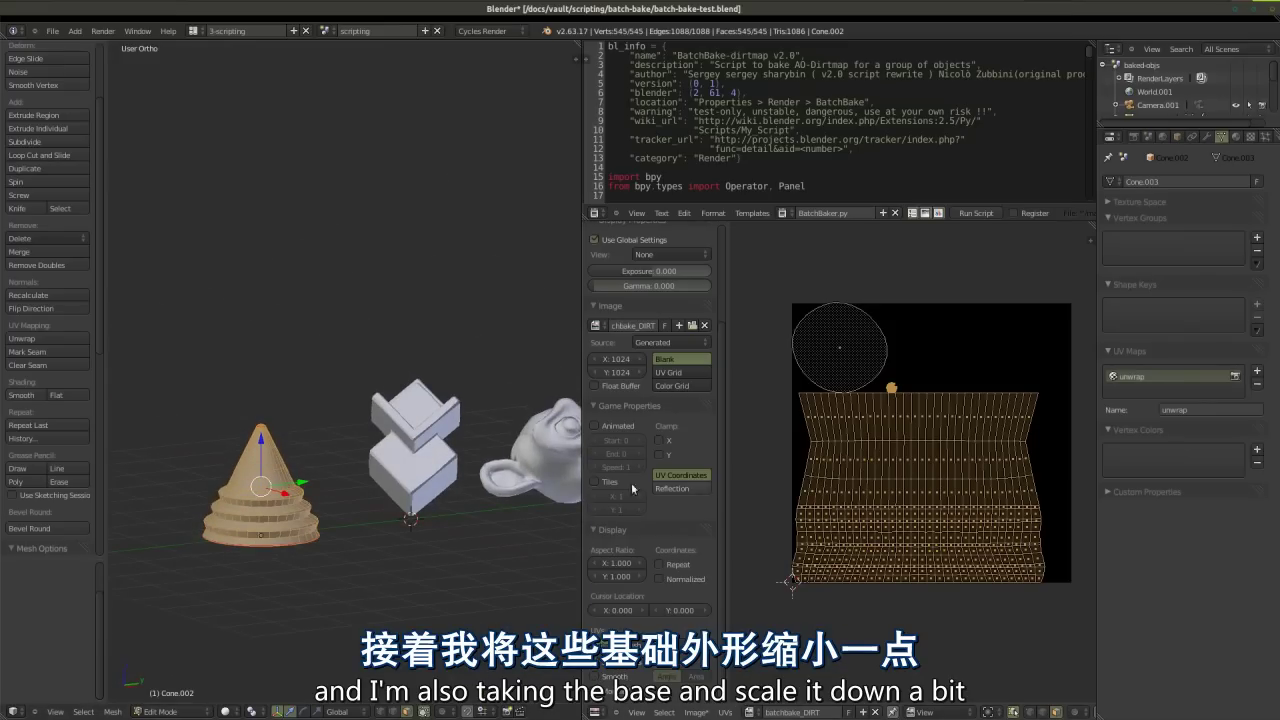
pyautogui.moveTo(431, 512); pyautogui.dragTo(423, 543, button='middle')
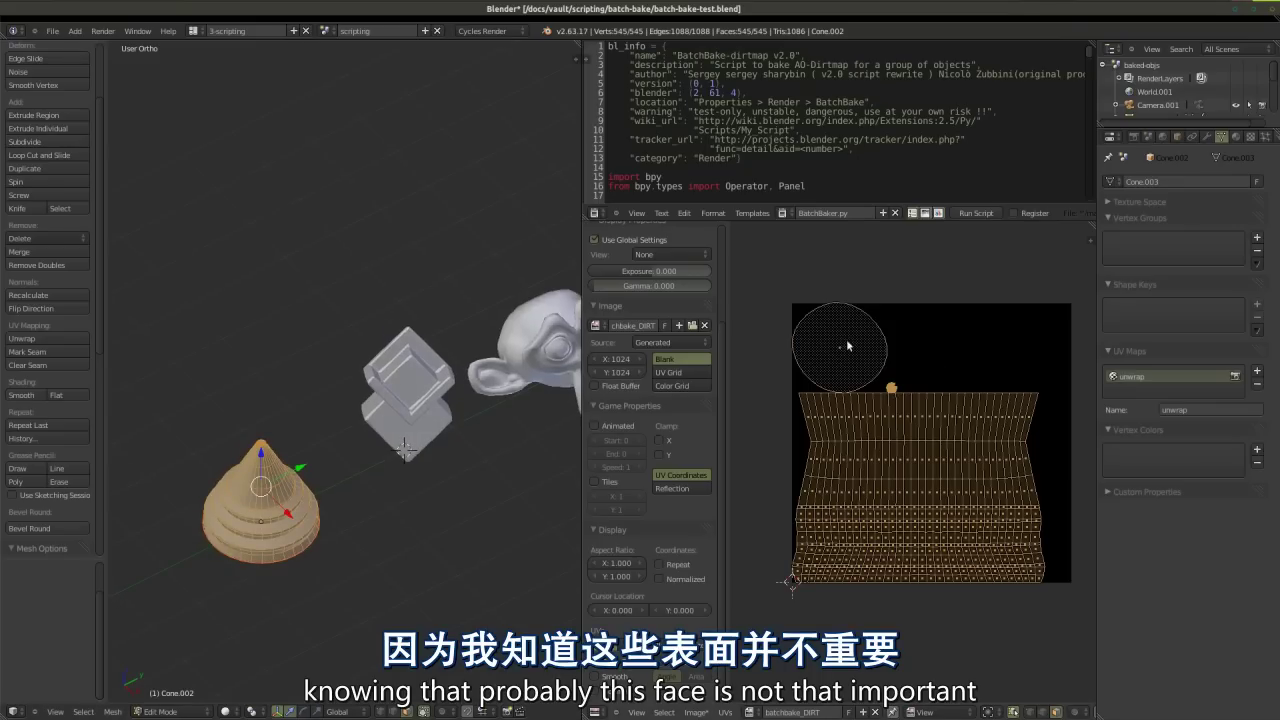
pyautogui.moveTo(312, 532); pyautogui.dragTo(318, 516, button='middle')
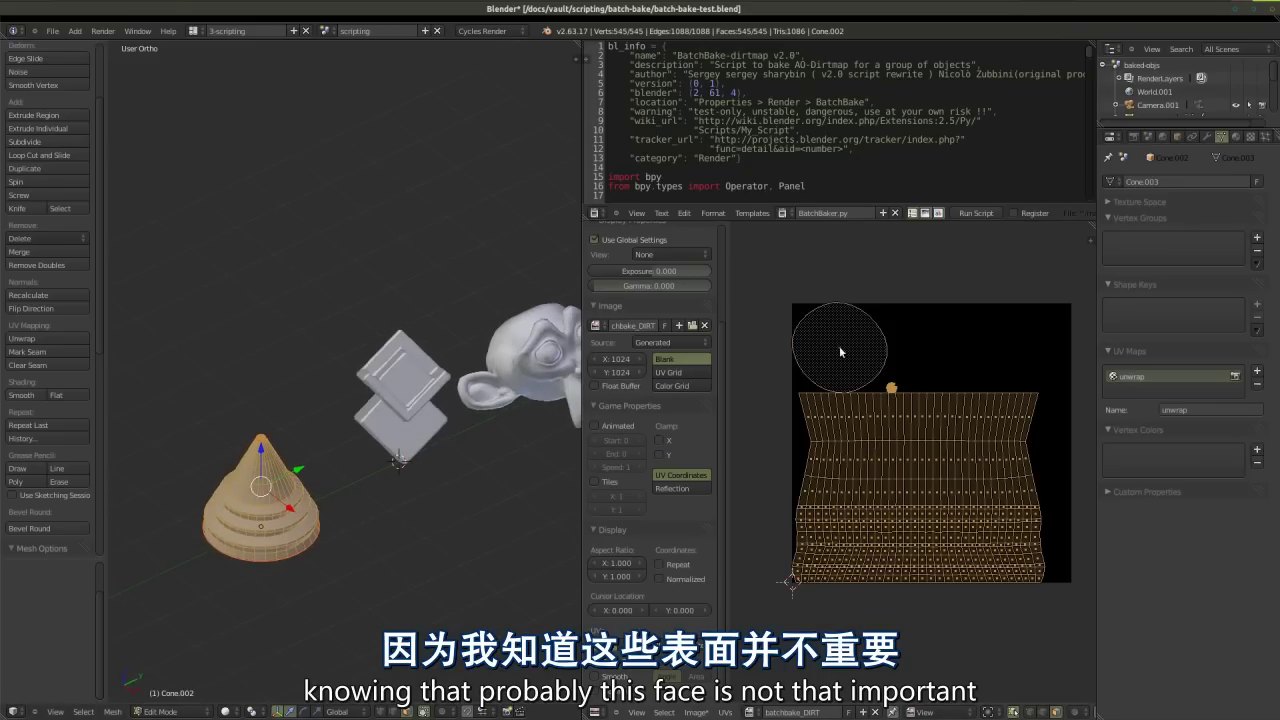
pyautogui.moveTo(400, 470); pyautogui.dragTo(337, 463, button='middle')
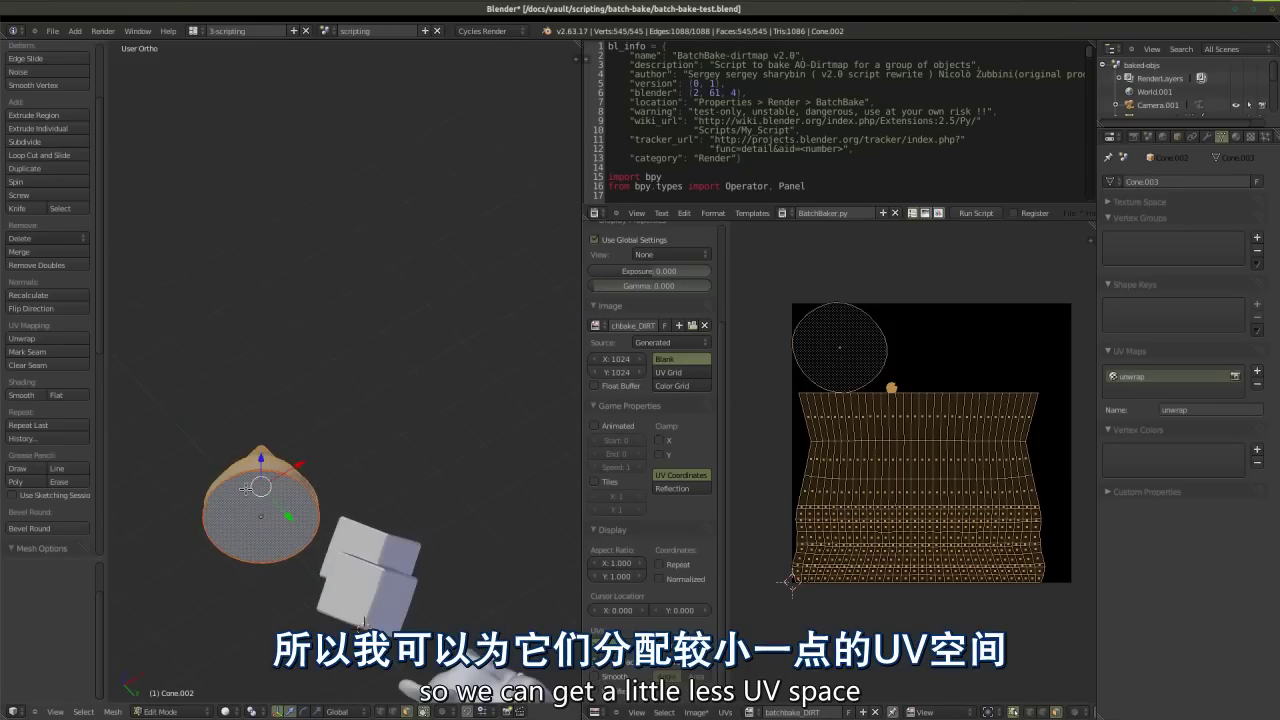
pyautogui.moveTo(283, 514); pyautogui.dragTo(299, 543, button='middle')
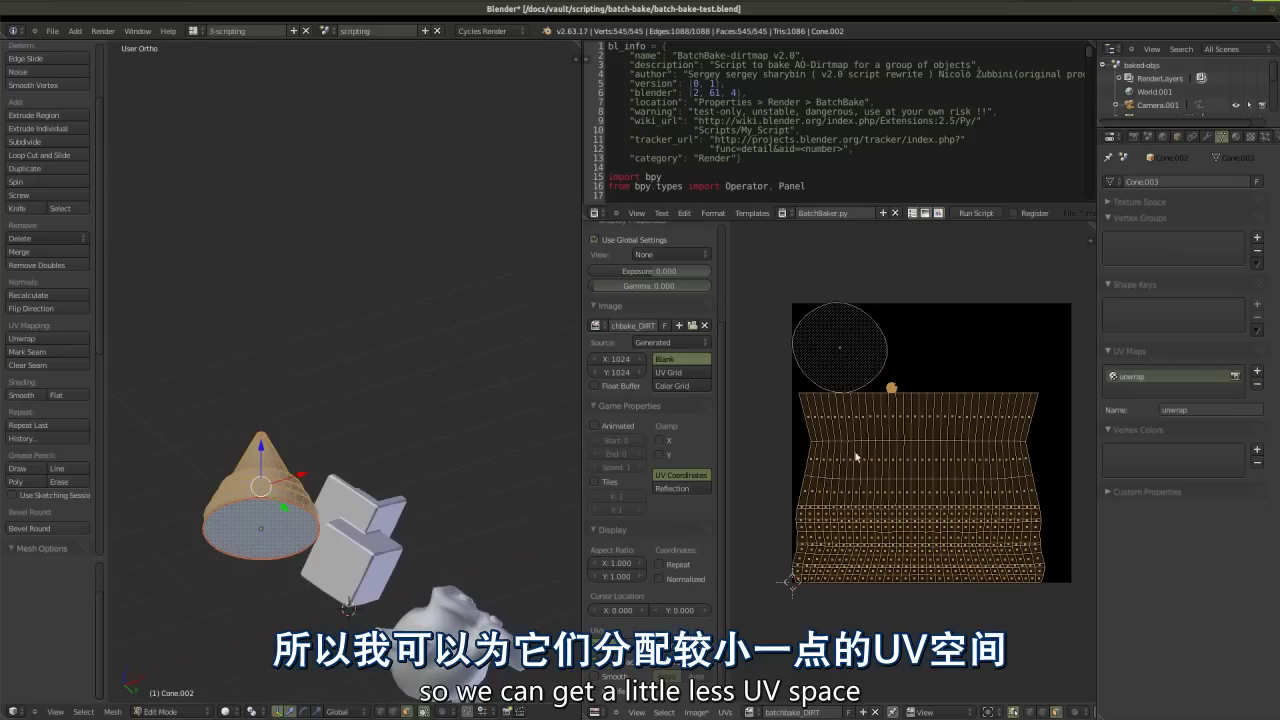
pyautogui.moveTo(250, 498); pyautogui.dragTo(292, 566, button='middle')
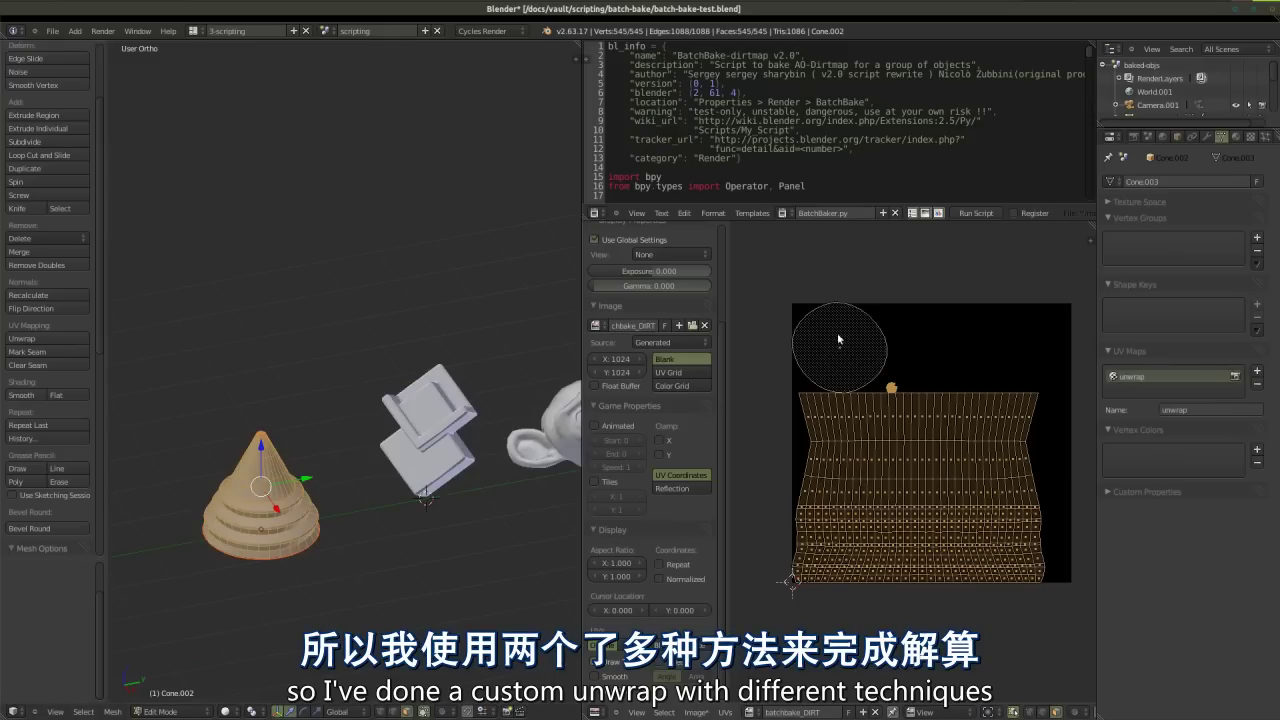
pyautogui.moveTo(255, 505); pyautogui.dragTo(228, 495, button='middle')
pyautogui.press('Tab')
pyautogui.moveTo(260, 440); pyautogui.dragTo(322, 492, button='middle')
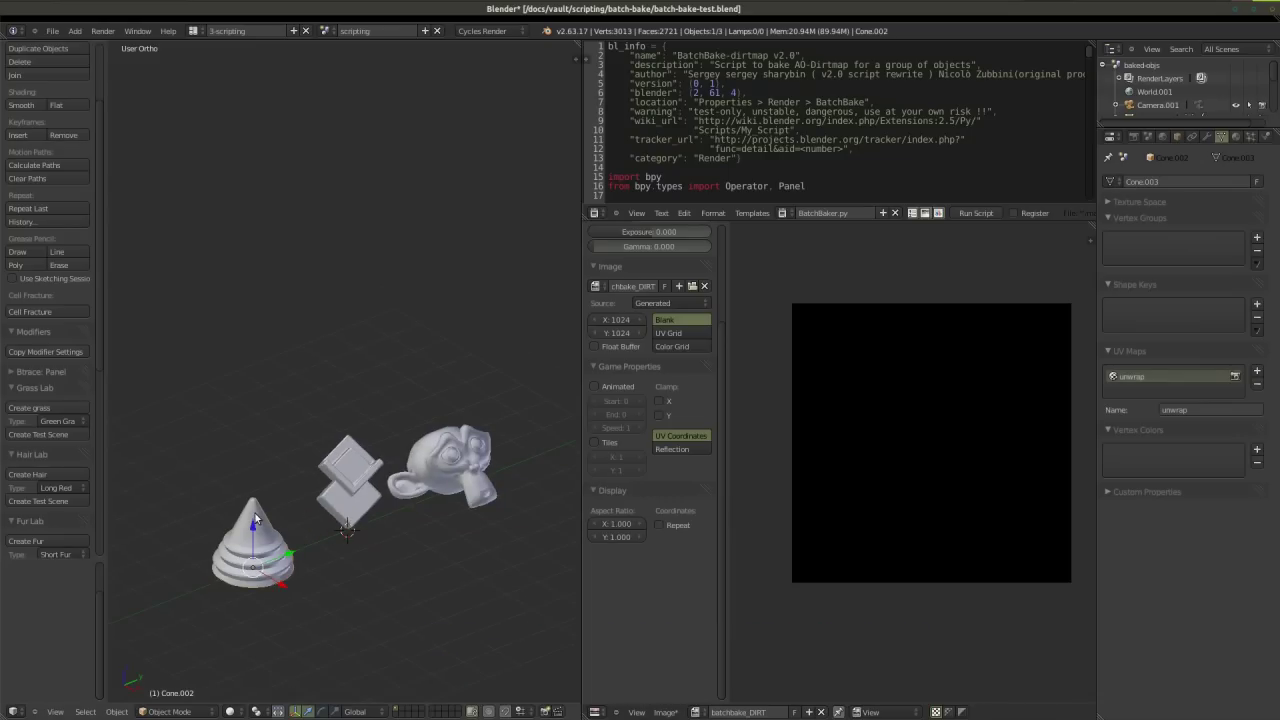
# Step: Add the cube and monkey to the selection, then pack all of the cube's UV islands
pyautogui.keyDown('shift'); pyautogui.rightClick(340, 476); pyautogui.keyUp('shift')
pyautogui.keyDown('shift'); pyautogui.rightClick(430, 480); pyautogui.keyUp('shift')
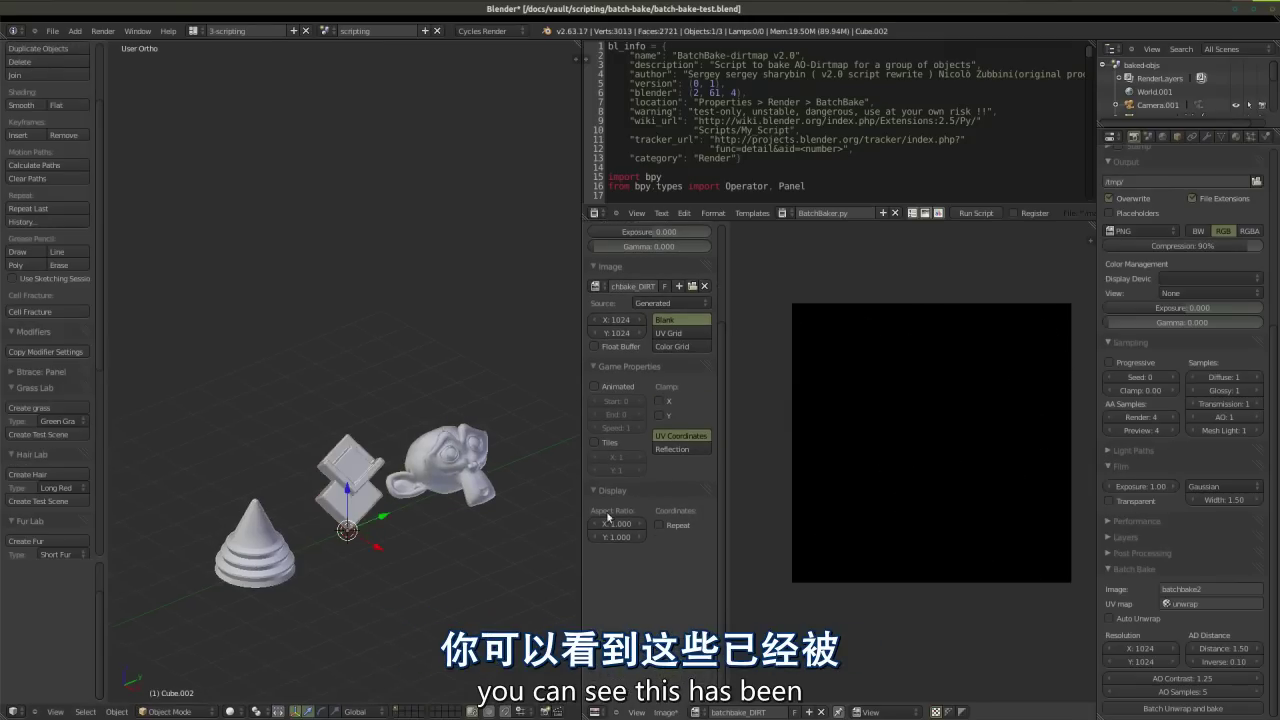
pyautogui.moveTo(520, 522); pyautogui.dragTo(416, 528, button='middle')
pyautogui.press('Tab')
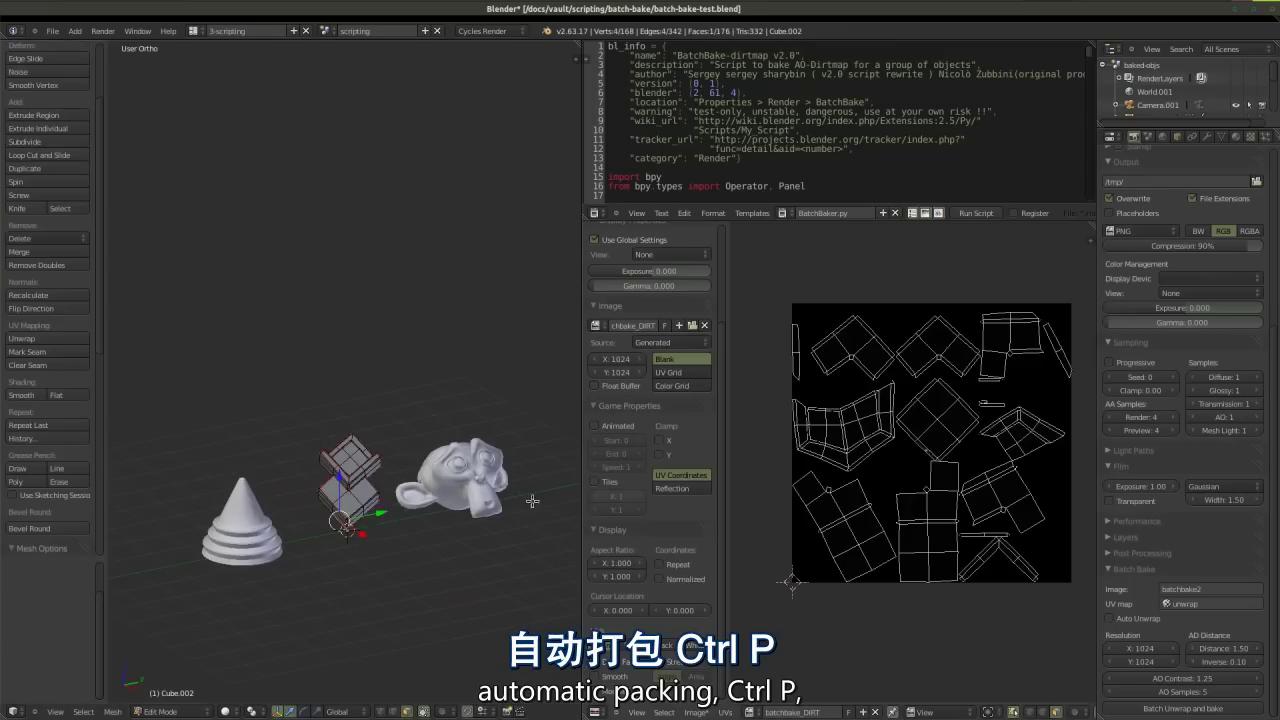
pyautogui.press('a')
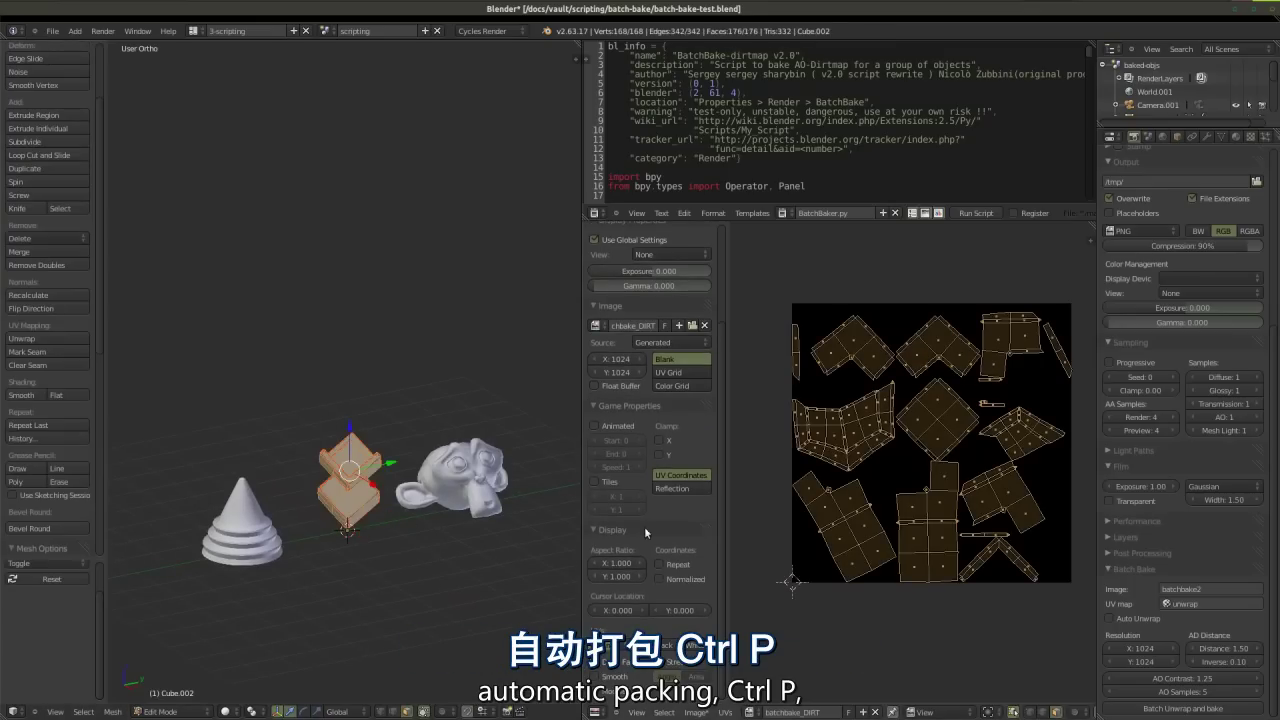
pyautogui.hotkey('ctrl', 'p')
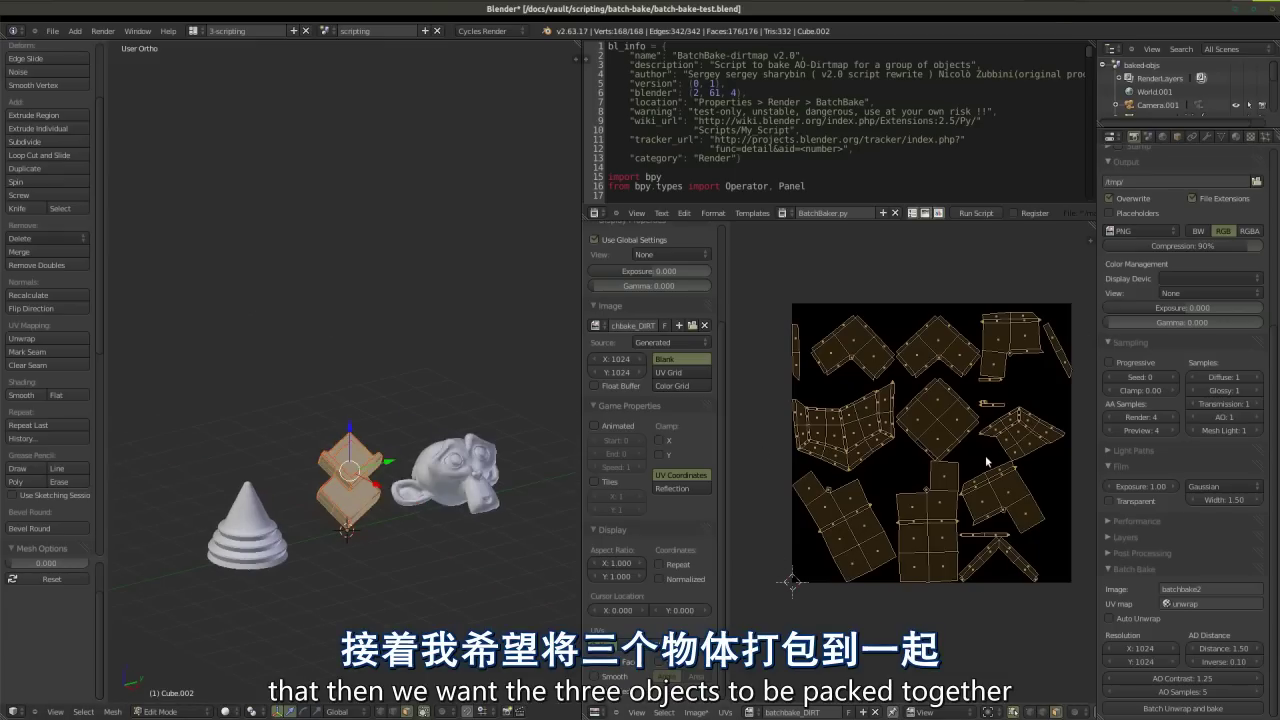
pyautogui.moveTo(430, 480); pyautogui.dragTo(496, 495, button='middle')
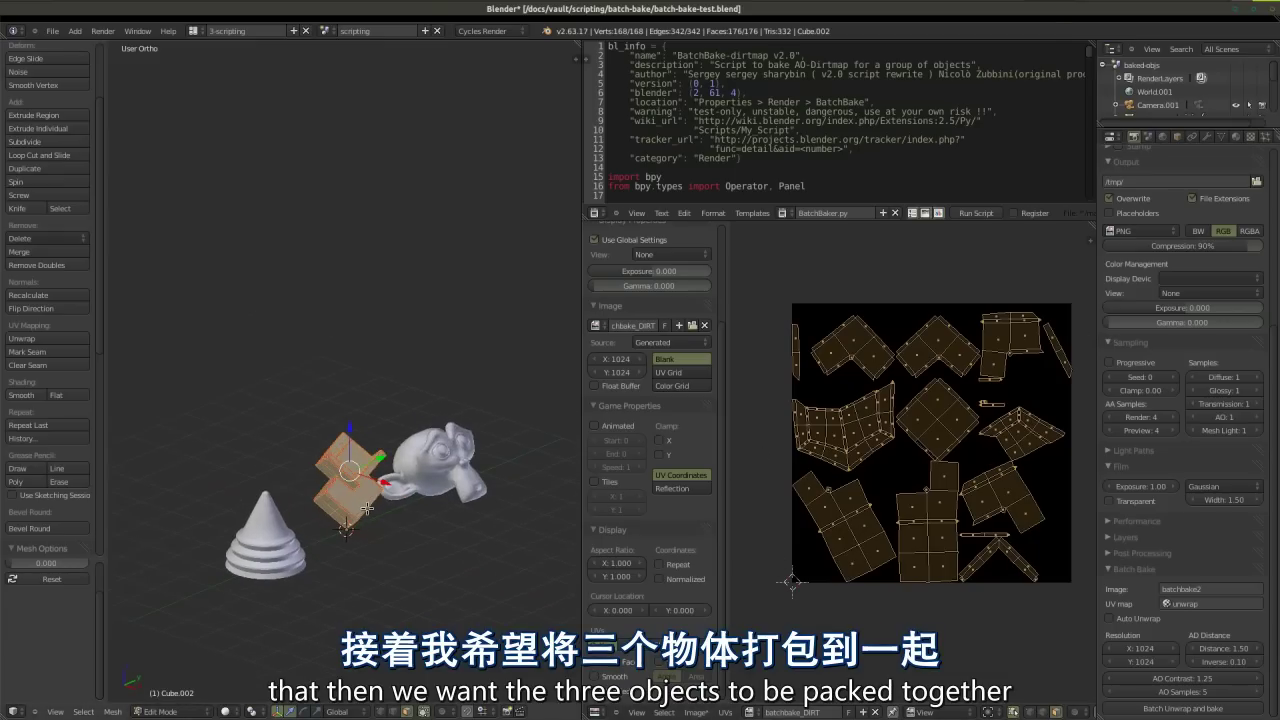
# Step: Make the monkey active, view its UVs in Edit Mode, then return to Object Mode
pyautogui.press('Tab')
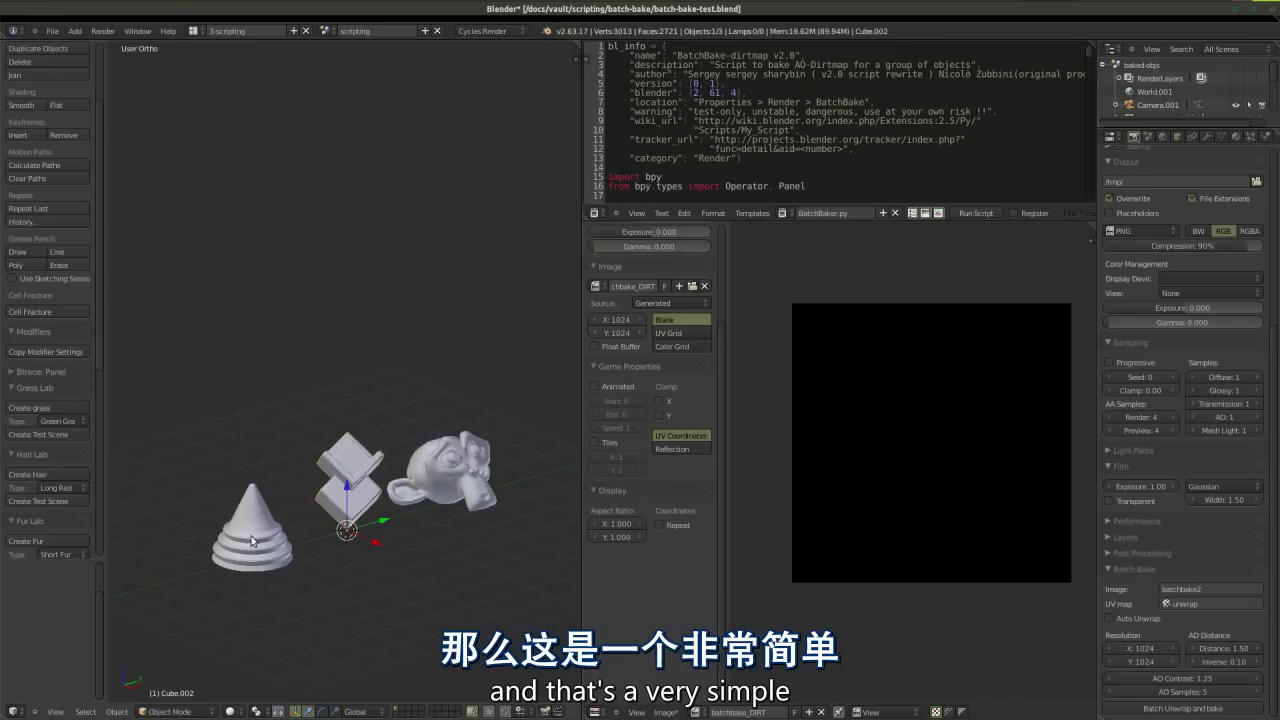
pyautogui.rightClick(448, 478)
pyautogui.press('Tab')
pyautogui.press('Tab')
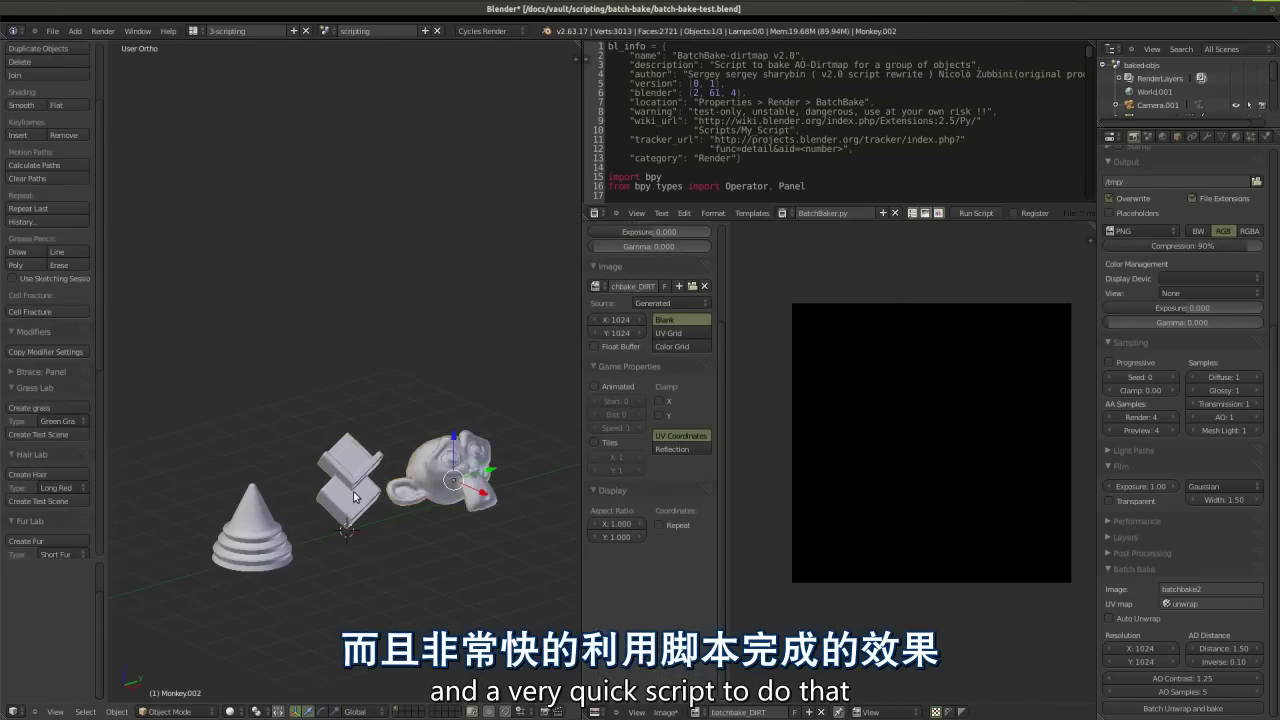
pyautogui.press('space')
pyautogui.write('object')
pyautogui.click(441, 551)
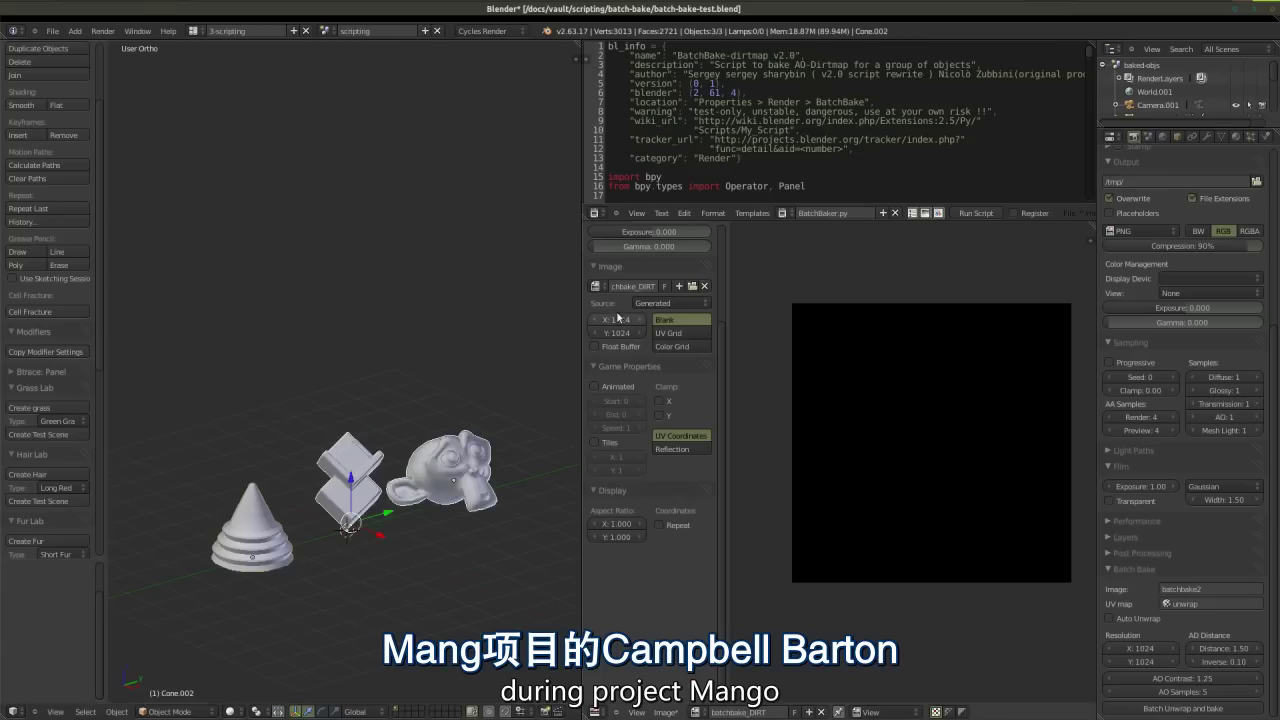
# Step: Load the object_uv_pack.py script into the Text Editor and scroll through it
pyautogui.click(783, 214)
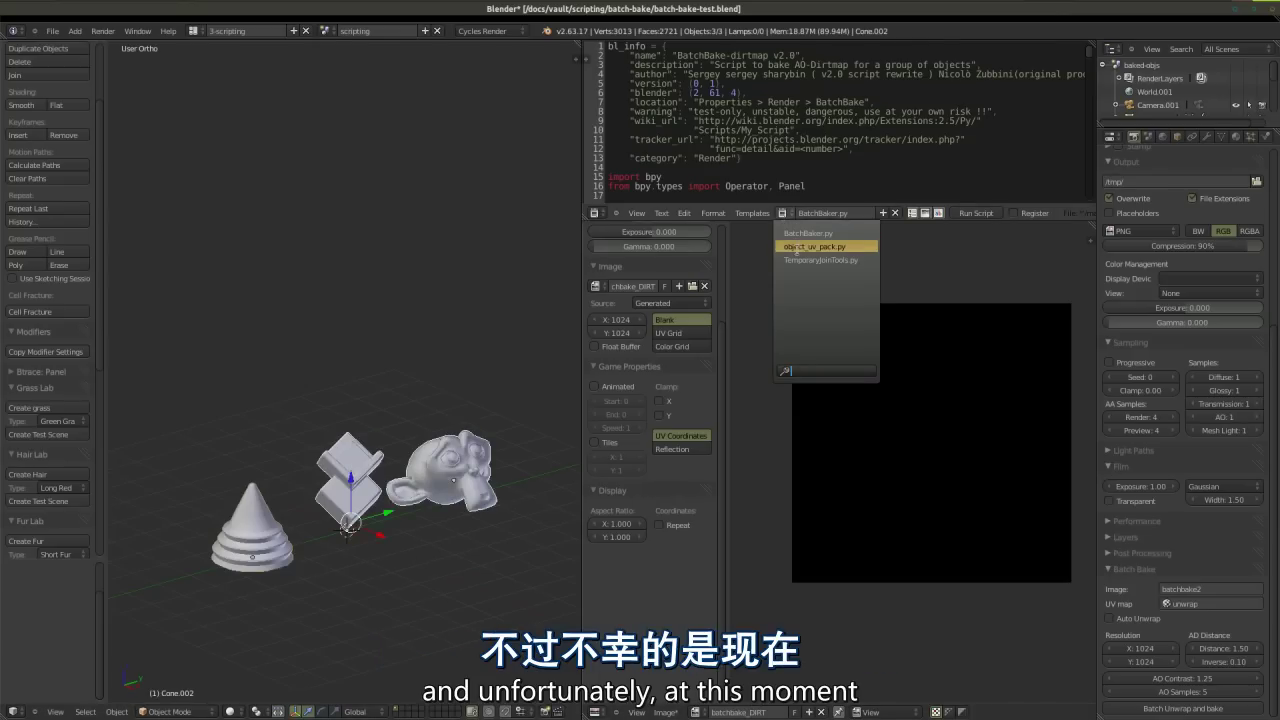
pyautogui.click(805, 247)
pyautogui.scroll(-15, 774, 180)
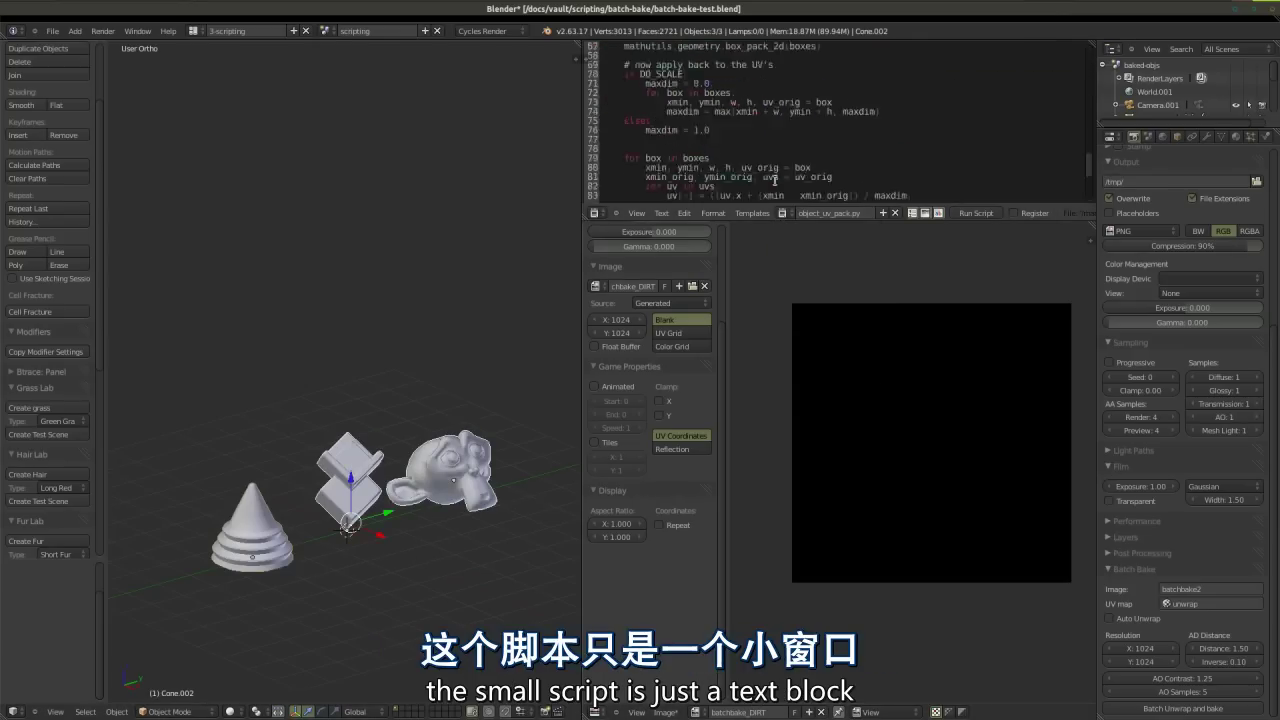
pyautogui.scroll(15, 774, 180)
pyautogui.scroll(-5, 774, 180)
pyautogui.scroll(-10, 774, 181)
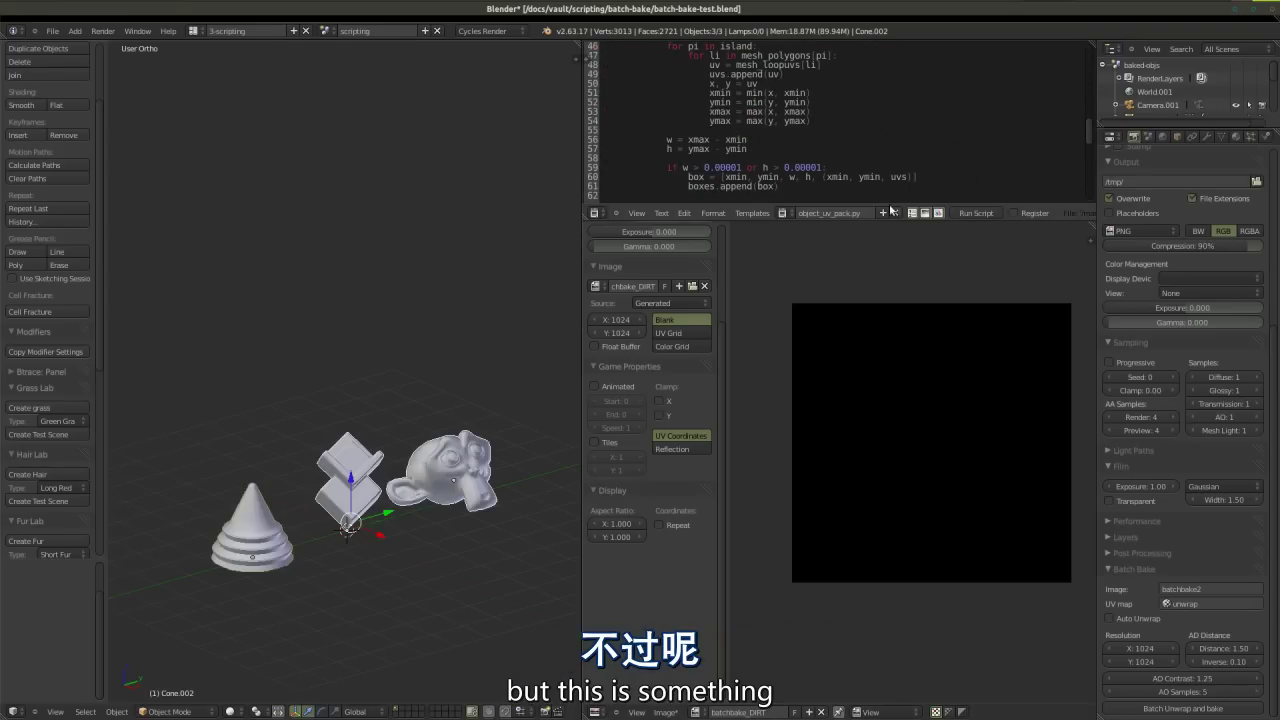
pyautogui.scroll(13, 800, 168)
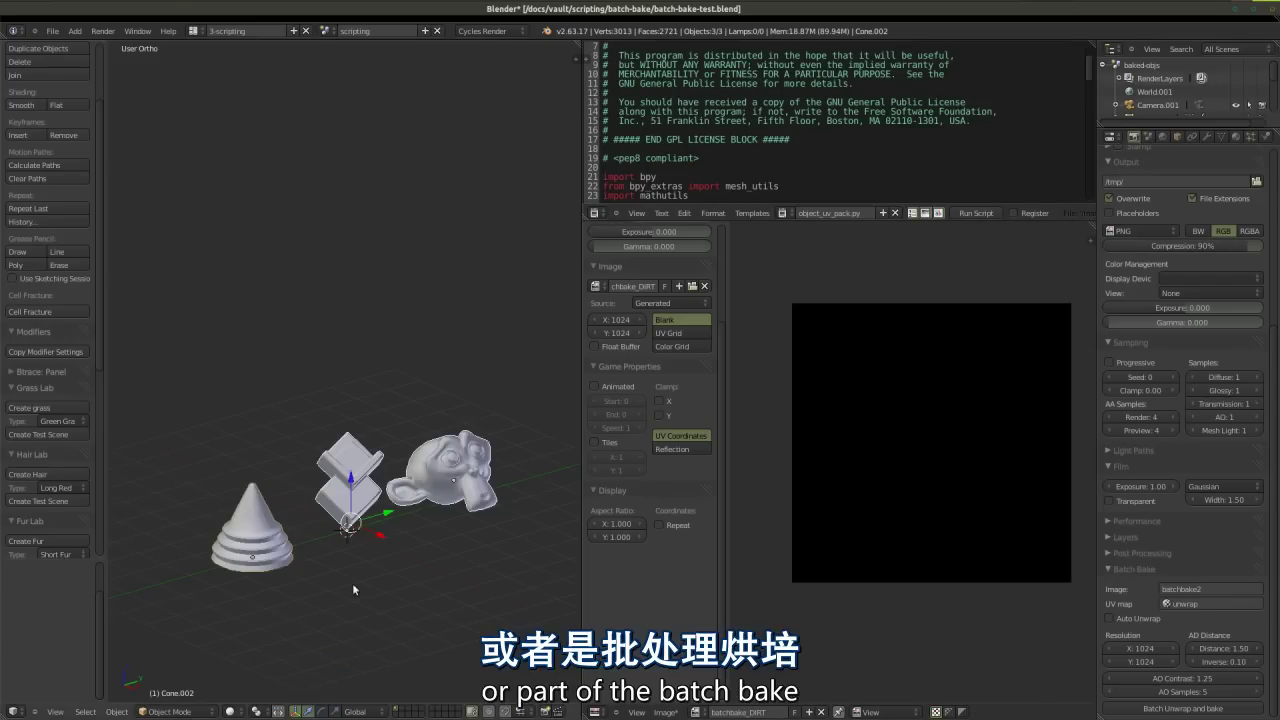
# Step: Select only the cube and inspect its packed UVs in Edit Mode
pyautogui.moveTo(415, 490); pyautogui.dragTo(450, 480, button='middle')
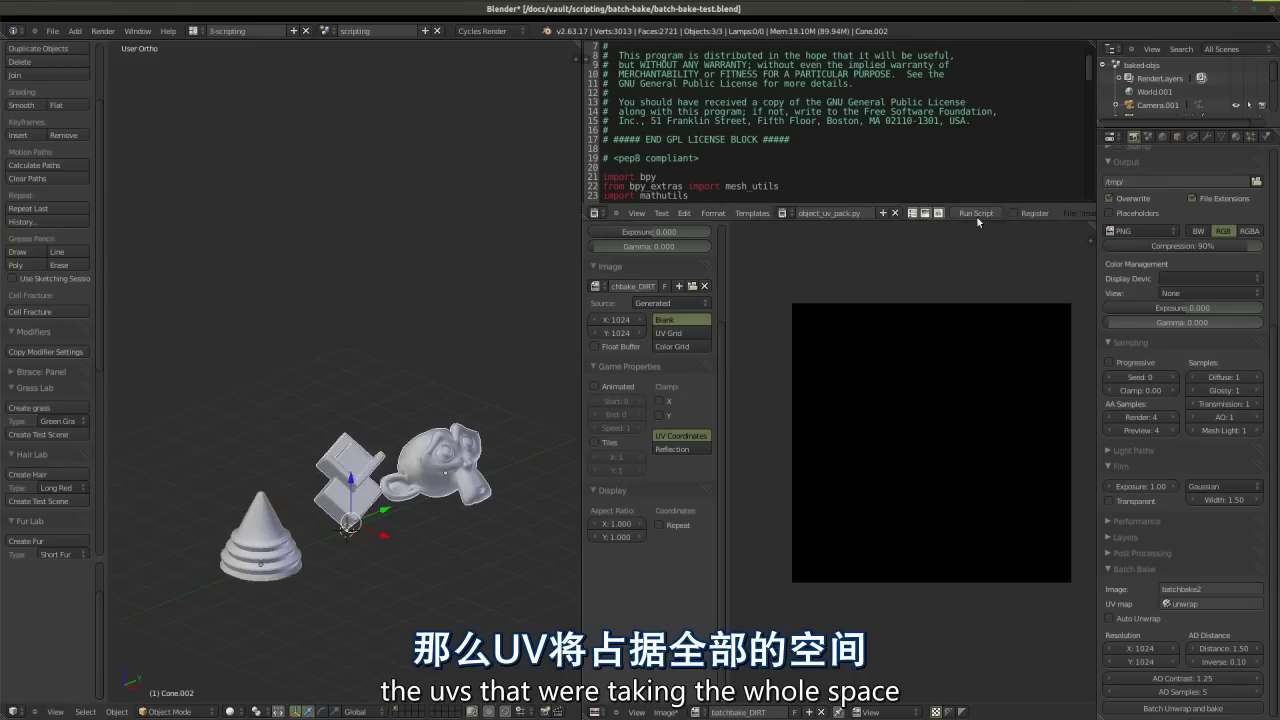
pyautogui.rightClick(353, 482)
pyautogui.press('Tab')
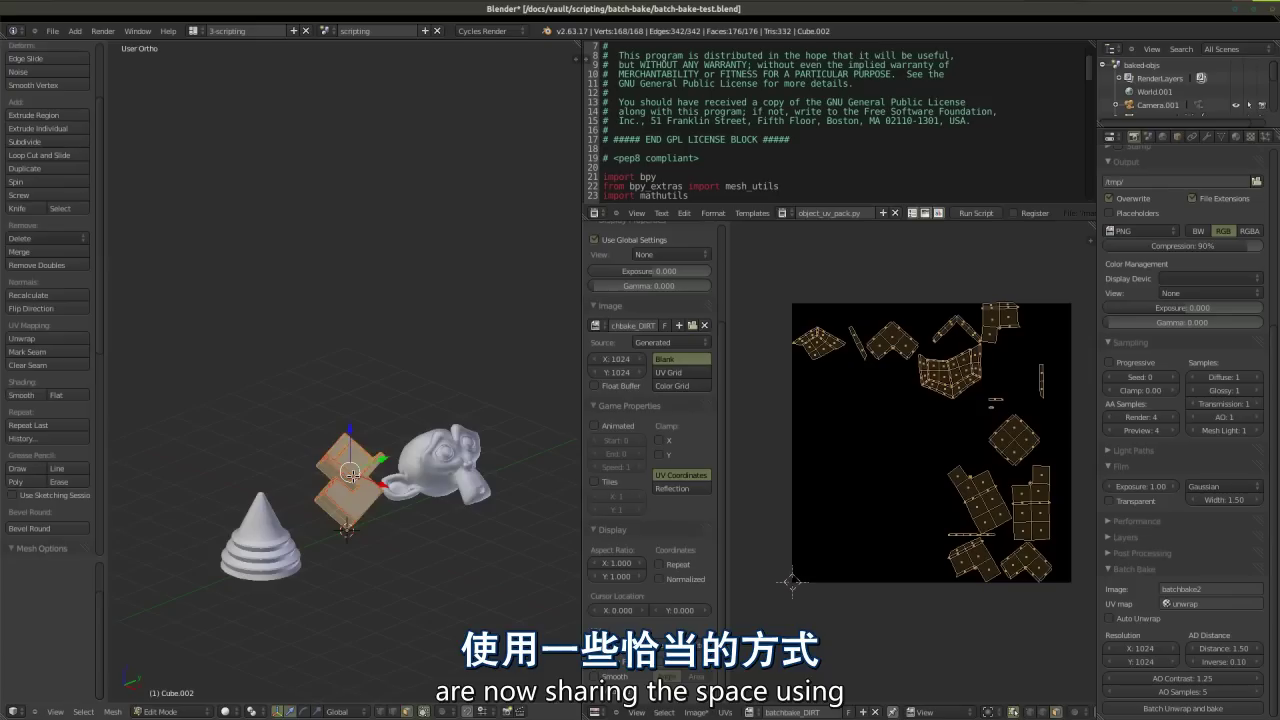
pyautogui.press('Tab')
pyautogui.press('Tab')
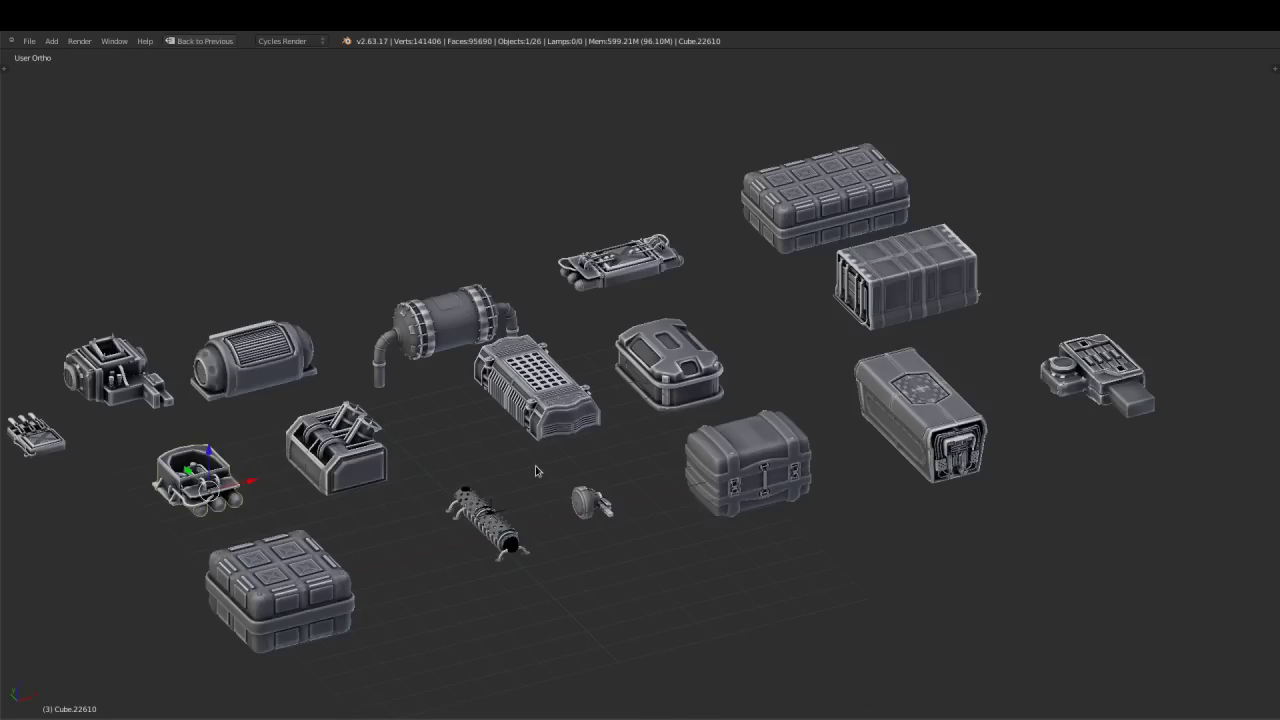
# Step: Switch to layer 2 to show the grey panels, hatches and round mechanical plates
pyautogui.press('2')
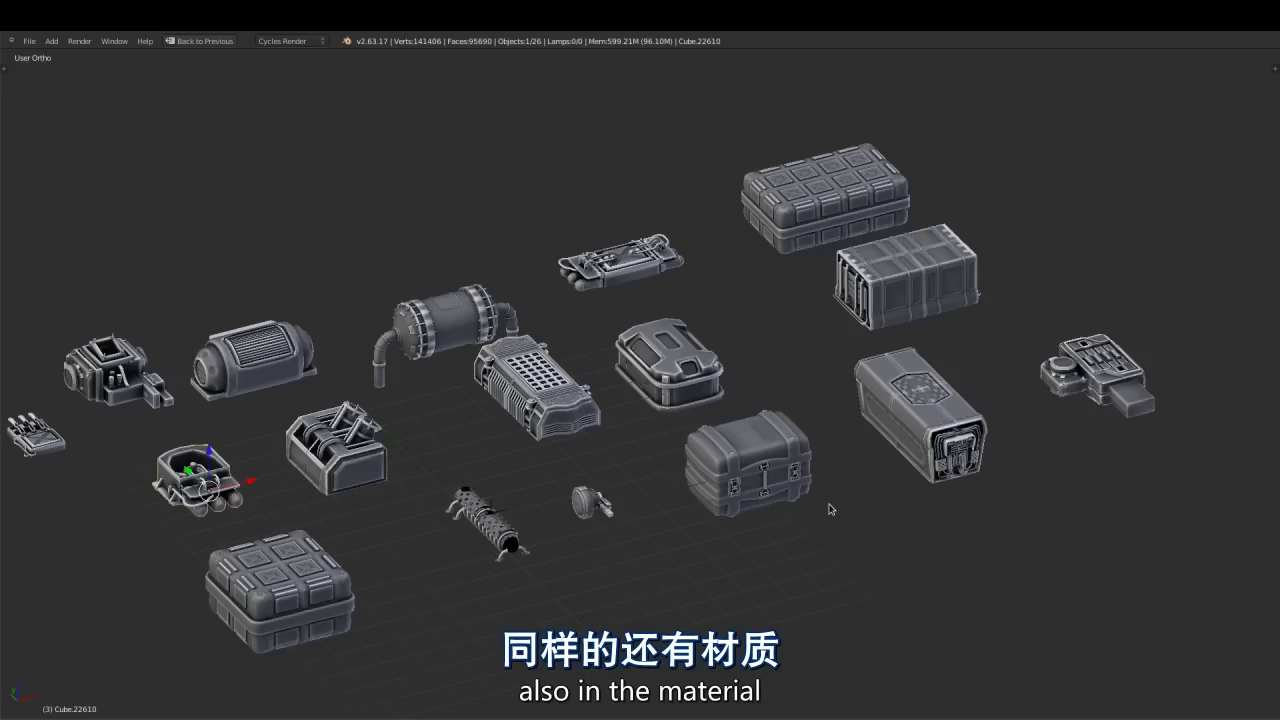
pyautogui.press('2')
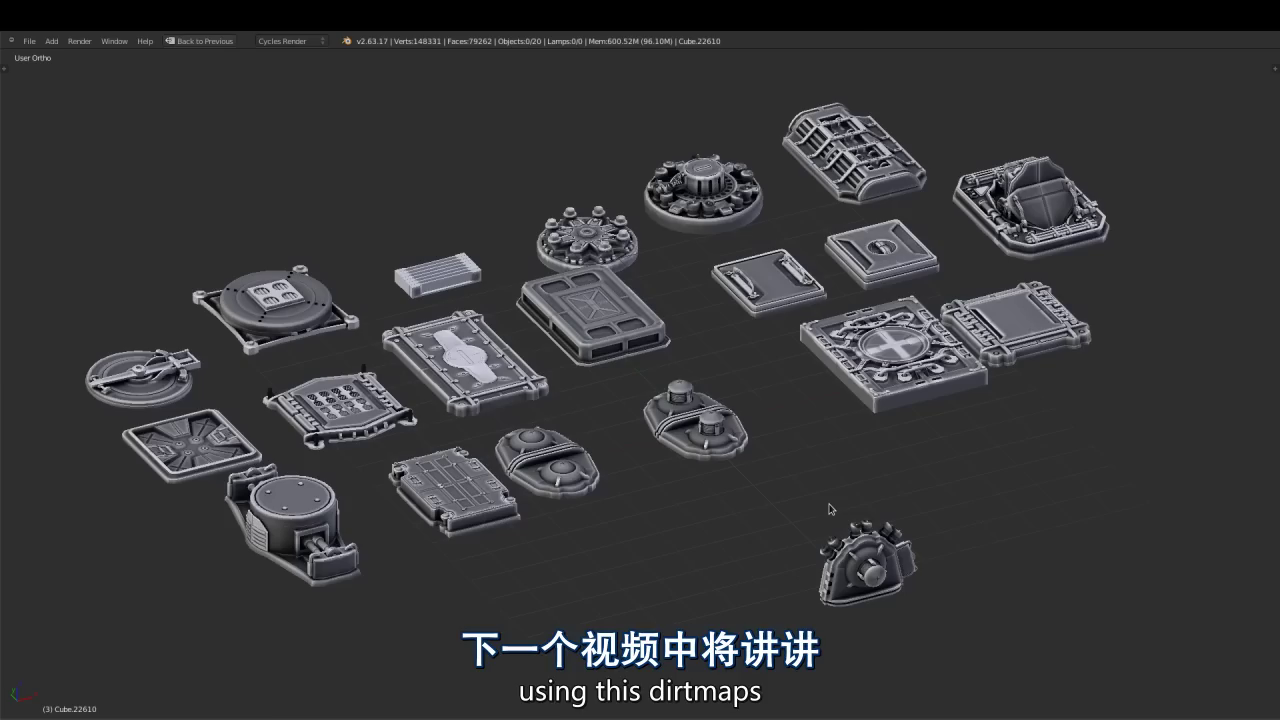